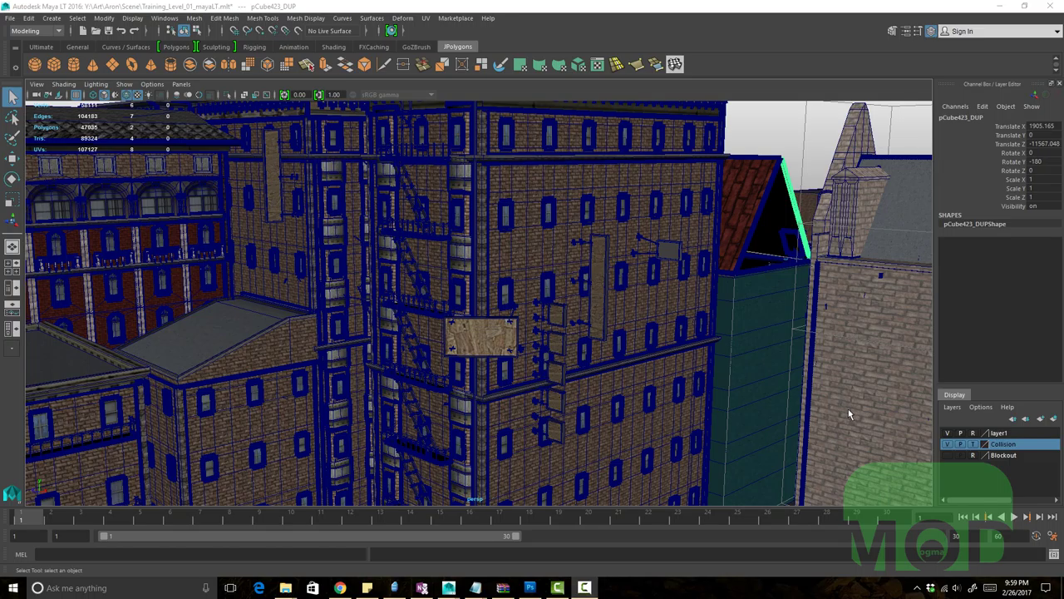
# Switch to Chrome and search Google for "download picasso palette maya"
pyautogui.click(340, 588)
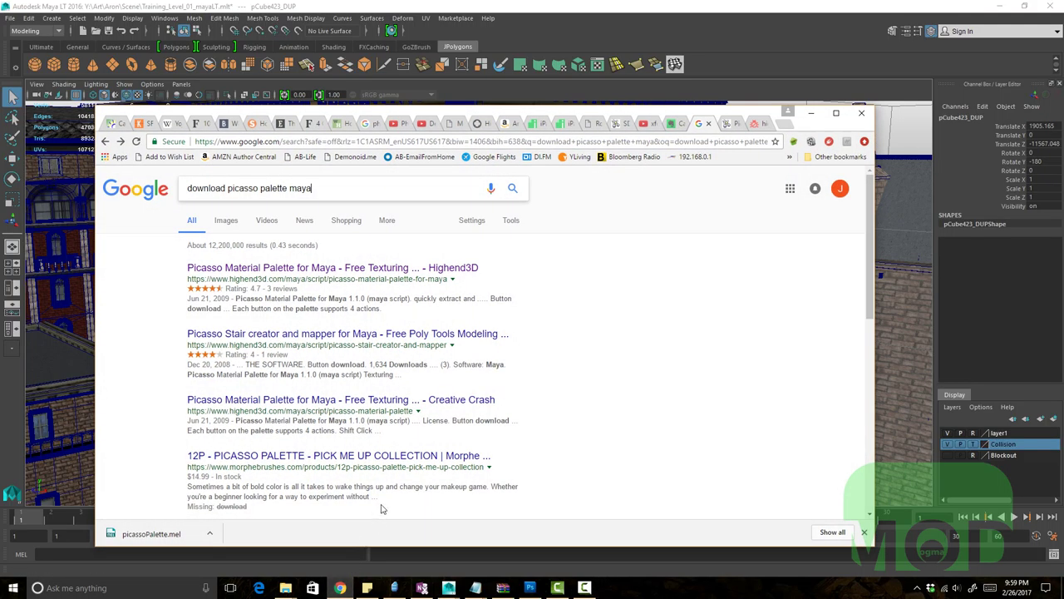
pyautogui.tripleClick(360, 187)
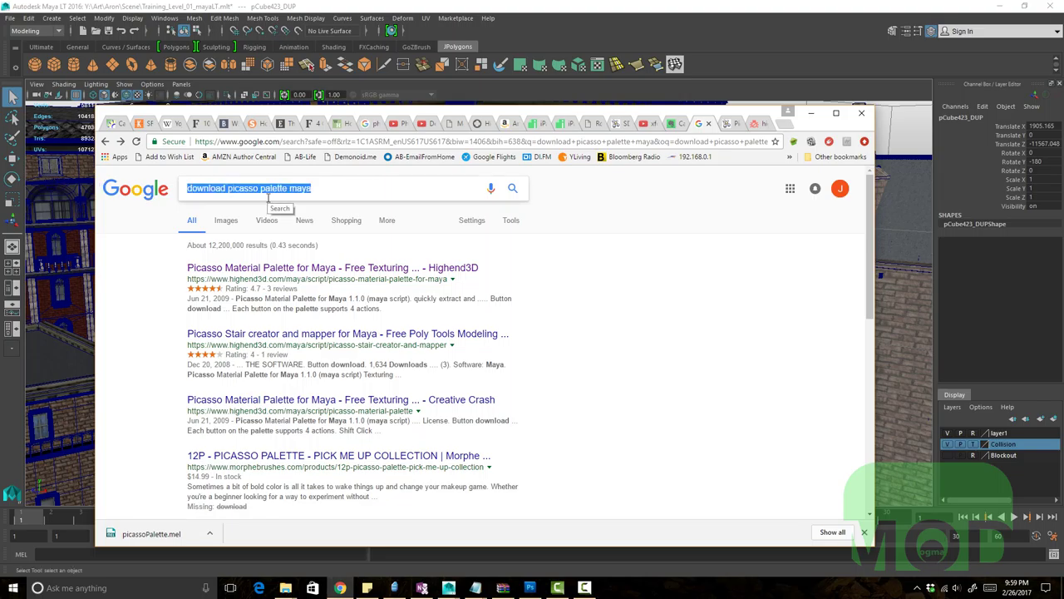
pyautogui.write('download pioca')
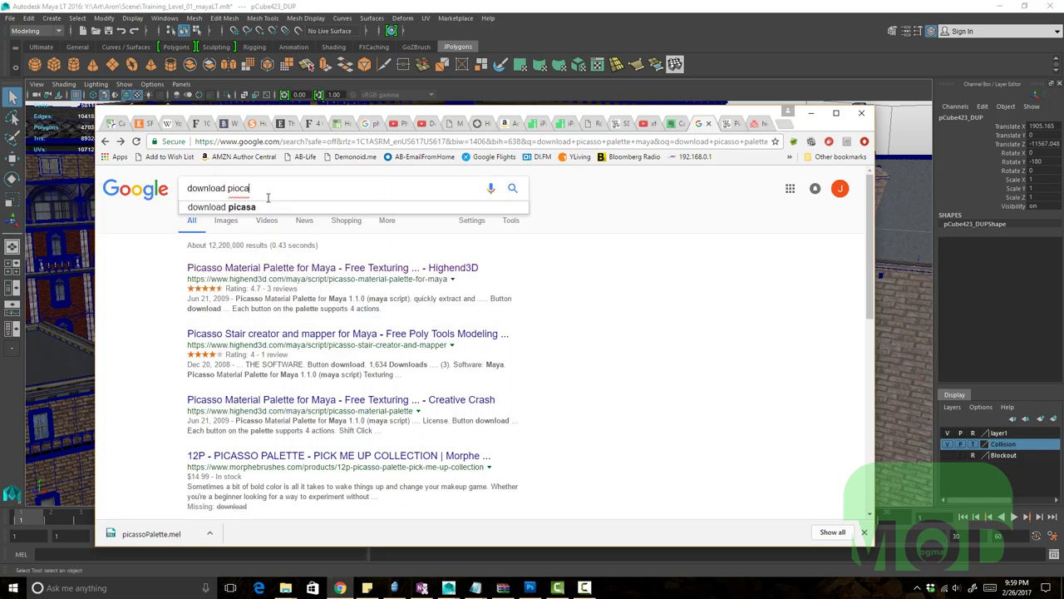
pyautogui.press('BackSpace')
pyautogui.press('BackSpace')
pyautogui.press('BackSpace')
pyautogui.write('casso palette maya')
pyautogui.press('Return')
# Open the Highend3D search result for Picasso Material Palette for Maya and look over its download and account options
pyautogui.click(333, 268)
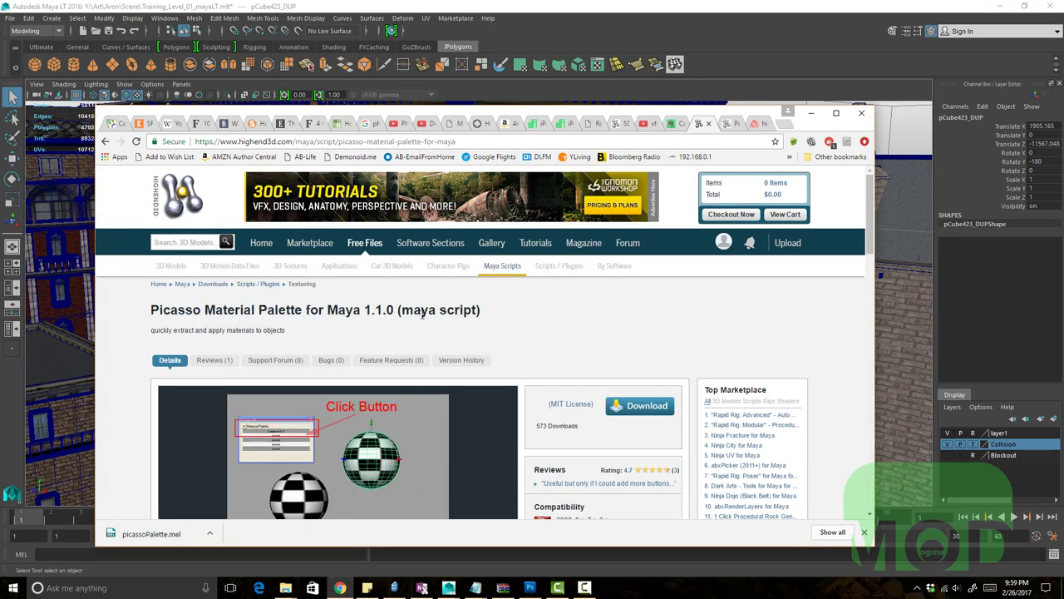
pyautogui.scroll(-1, 536, 340)
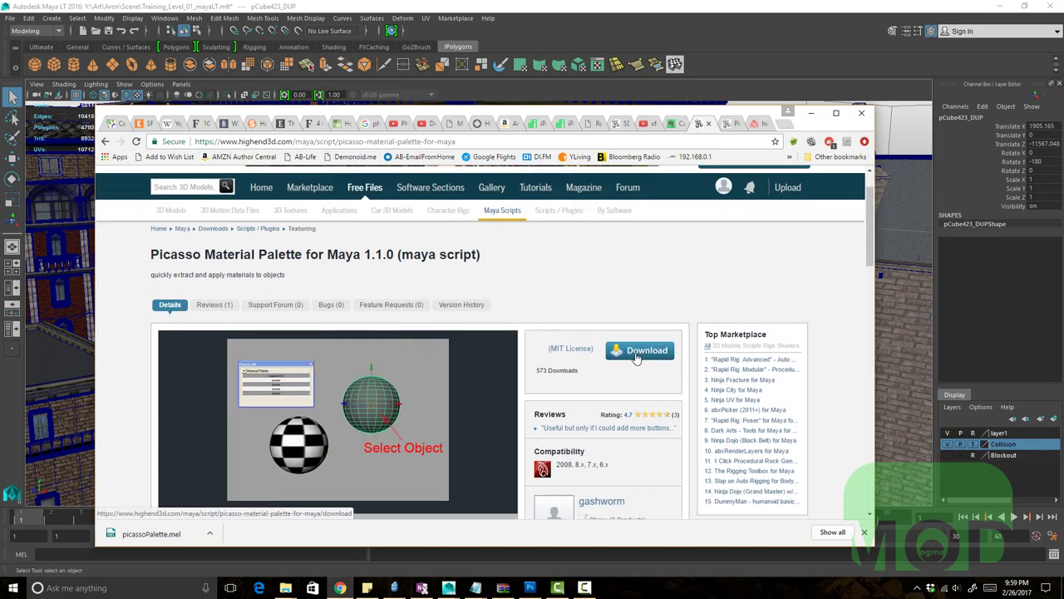
pyautogui.moveTo(723, 187)
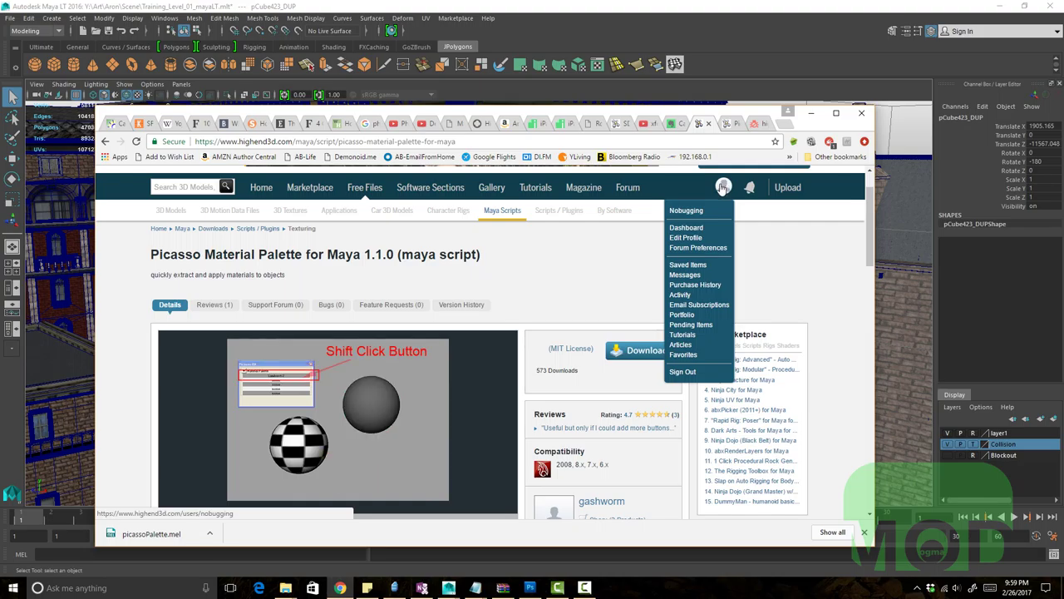
# Go to bugmenot.com, look up shared logins for highend3d.com, and highlight the first listed username
pyautogui.click(754, 124)
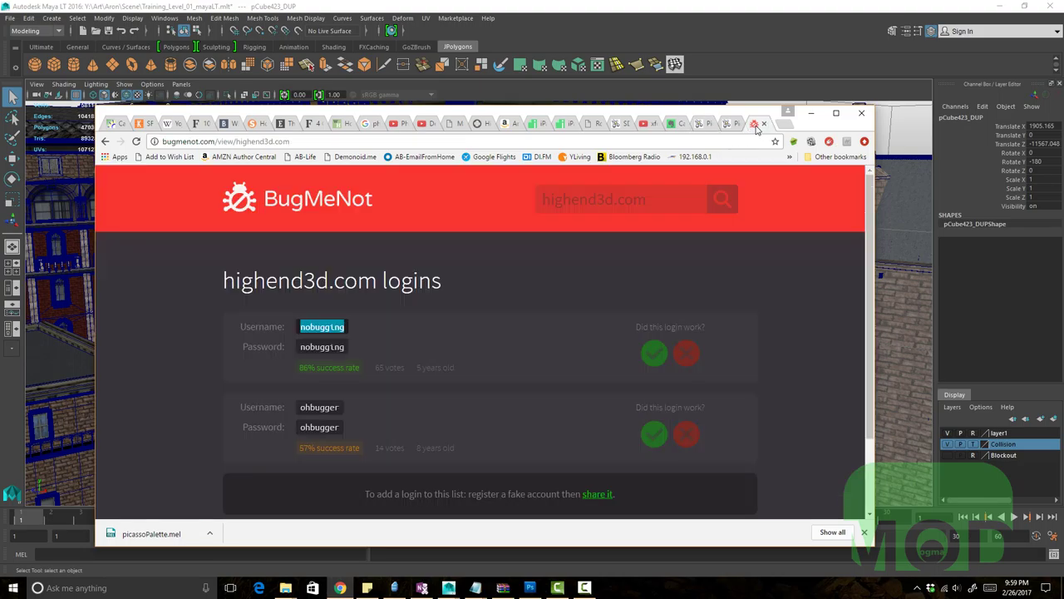
pyautogui.click(335, 142)
pyautogui.write('bugmenot')
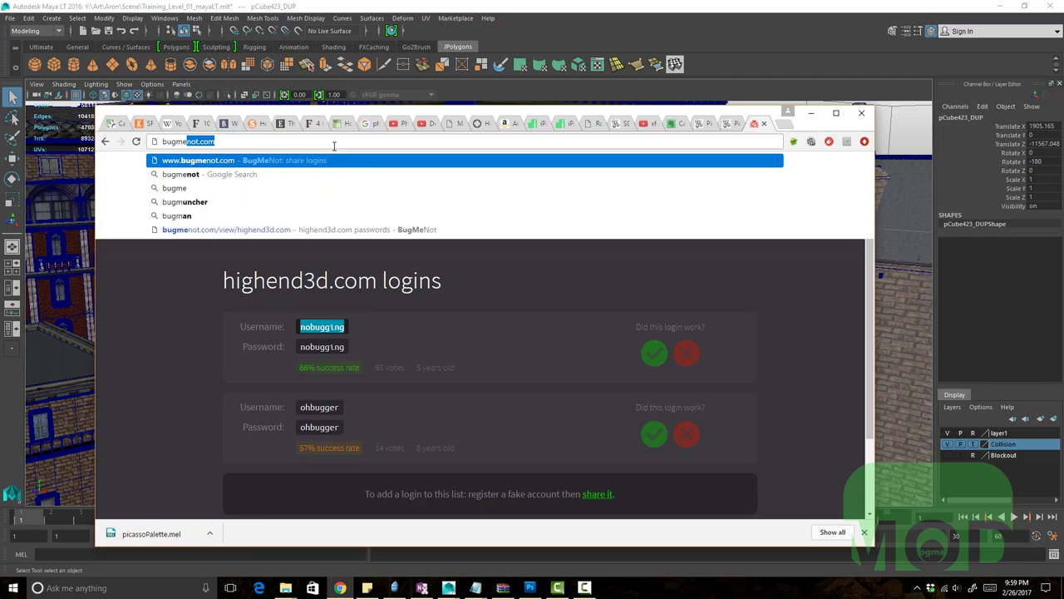
pyautogui.press('Return')
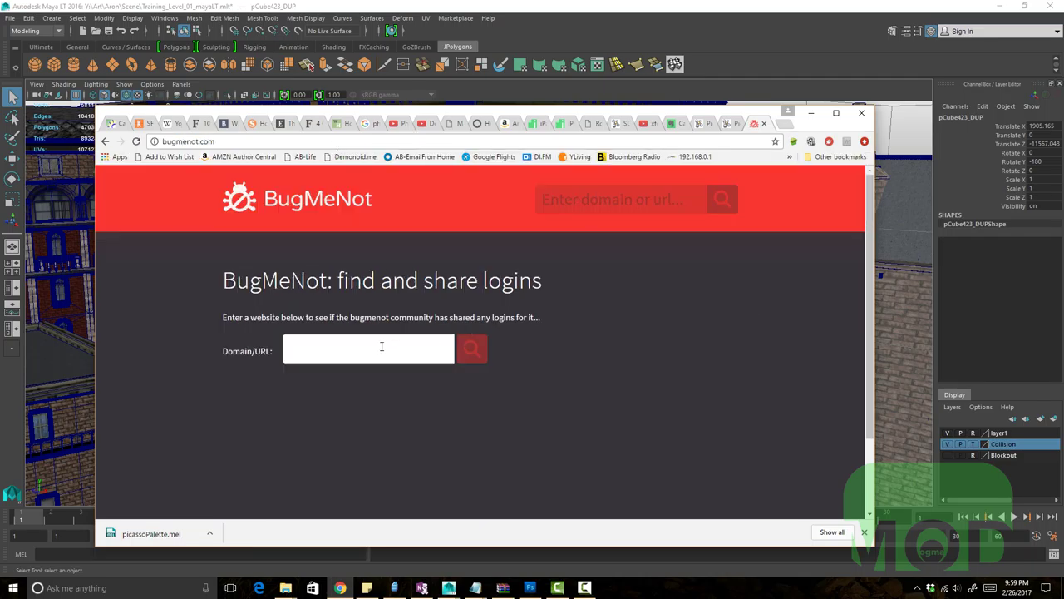
pyautogui.write('highend3d')
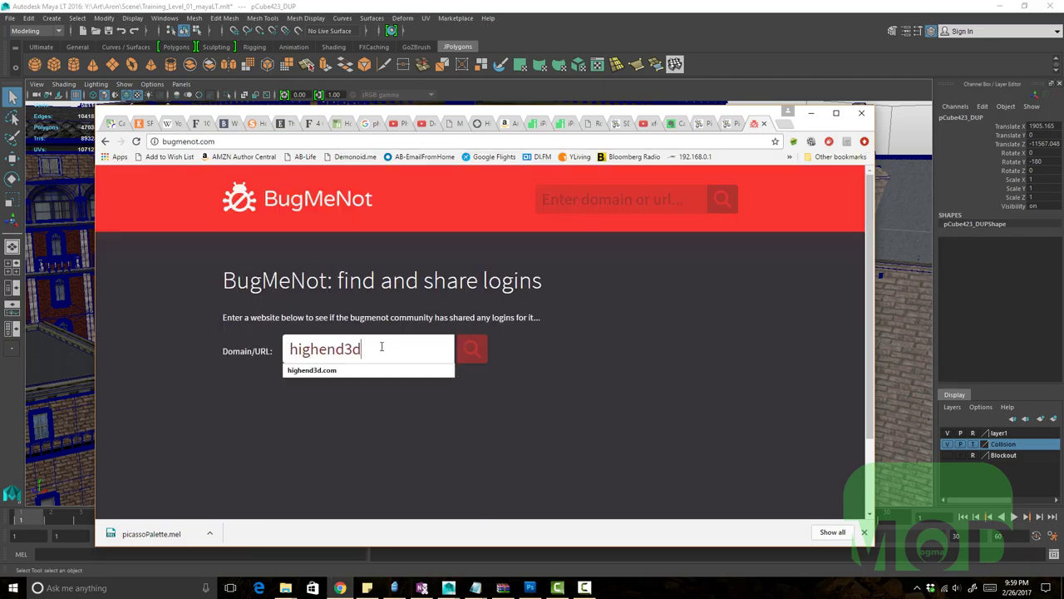
pyautogui.write('.com')
pyautogui.press('Return')
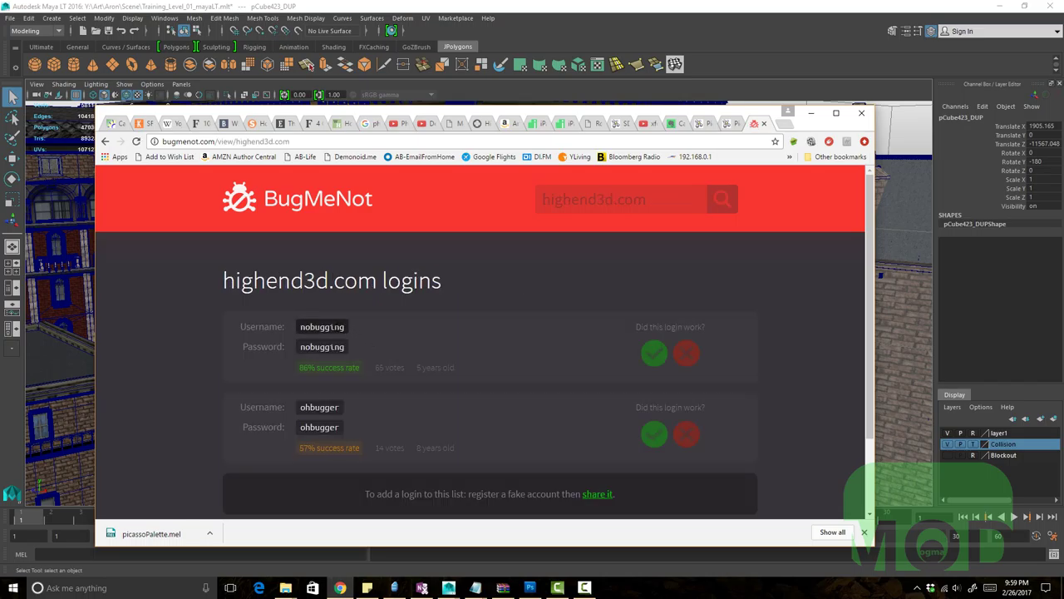
pyautogui.doubleClick(302, 326)
# Return to the Picasso Material Palette page and show the downloaded picassoPalette.mel in its folder
pyautogui.click(699, 124)
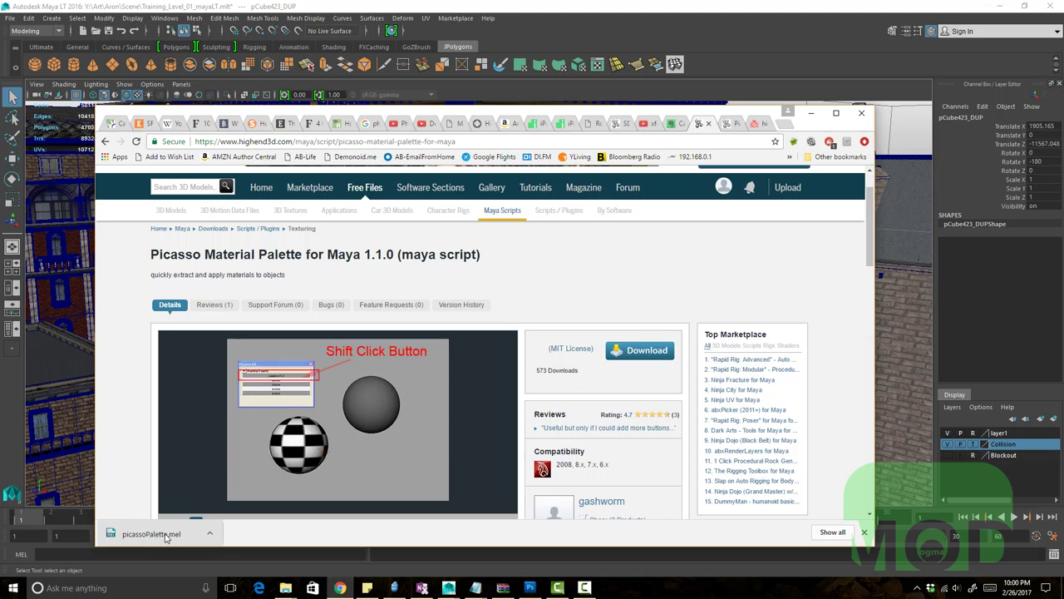
pyautogui.click(212, 536)
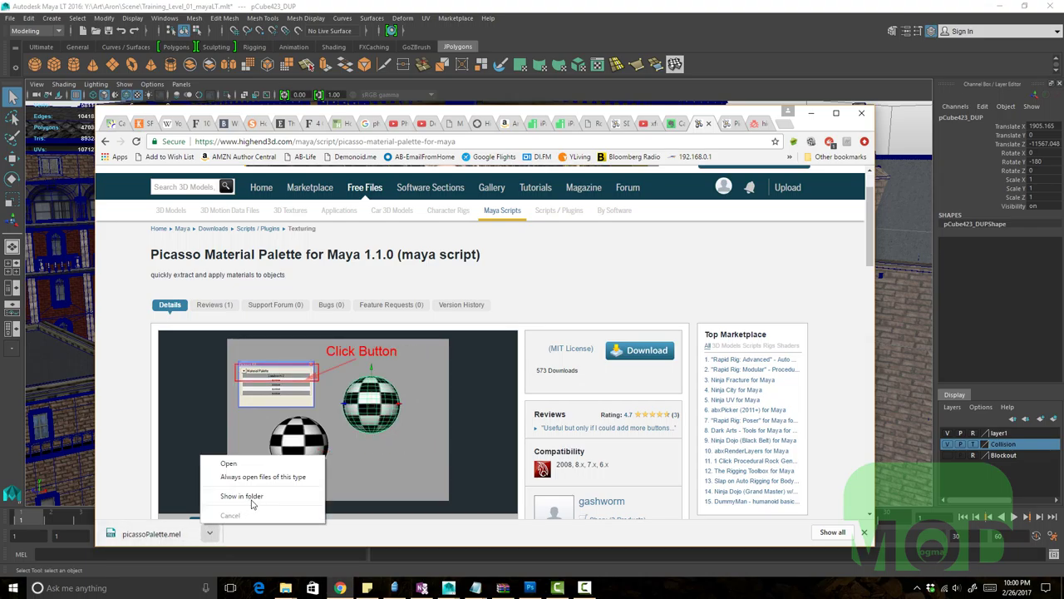
pyautogui.click(252, 497)
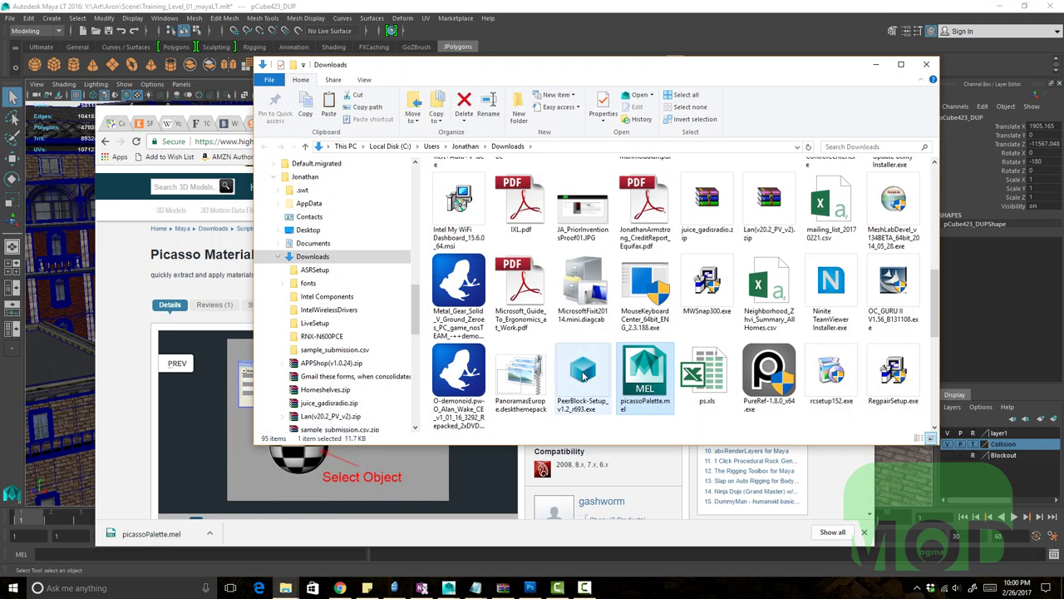
# Browse to the Documents\maya\2016LT\scripts folder and select picassoPalette.mel there
pyautogui.moveTo(418, 320); pyautogui.dragTo(420, 184)
pyautogui.click(302, 226)
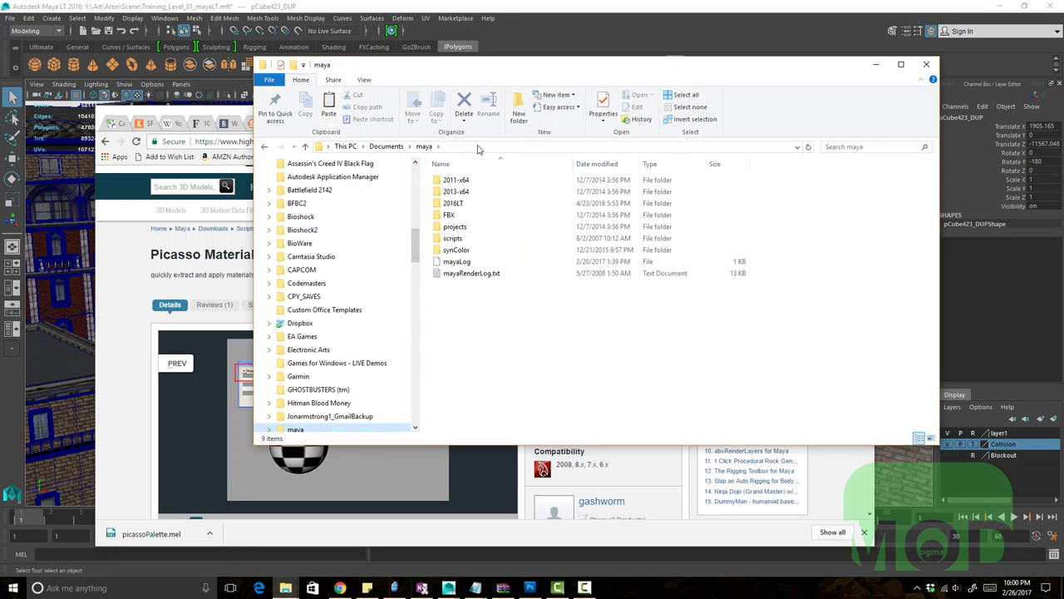
pyautogui.click(478, 147)
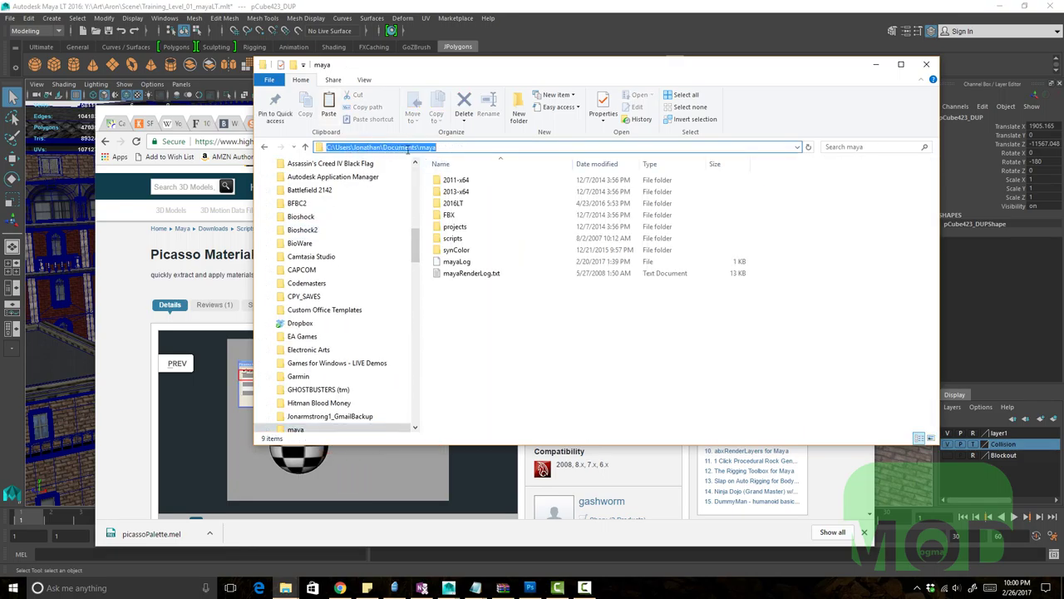
pyautogui.doubleClick(453, 202)
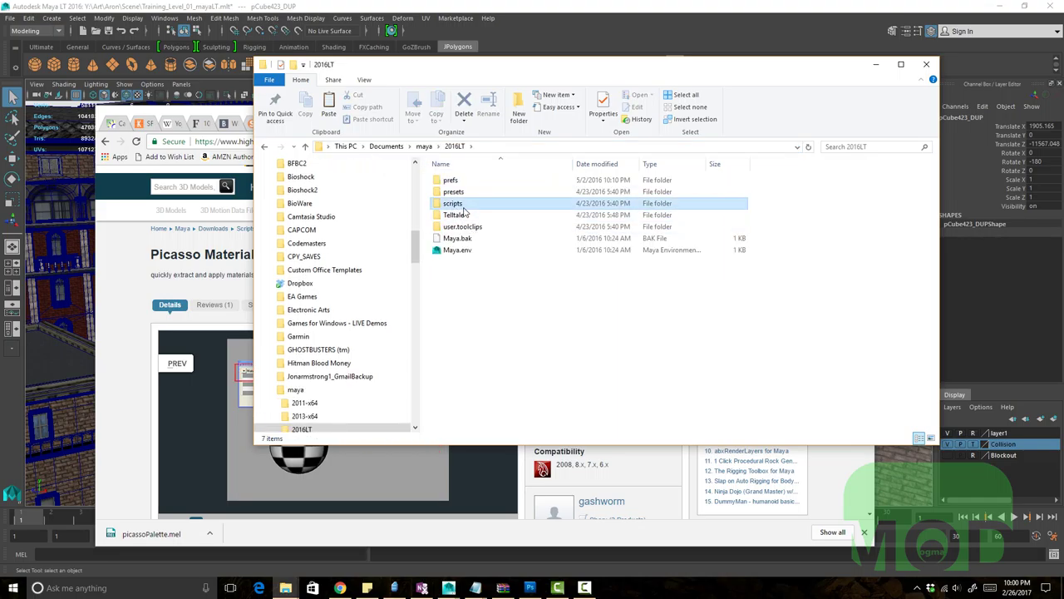
pyautogui.doubleClick(453, 203)
pyautogui.click(467, 321)
pyautogui.scroll(-3, 499, 378)
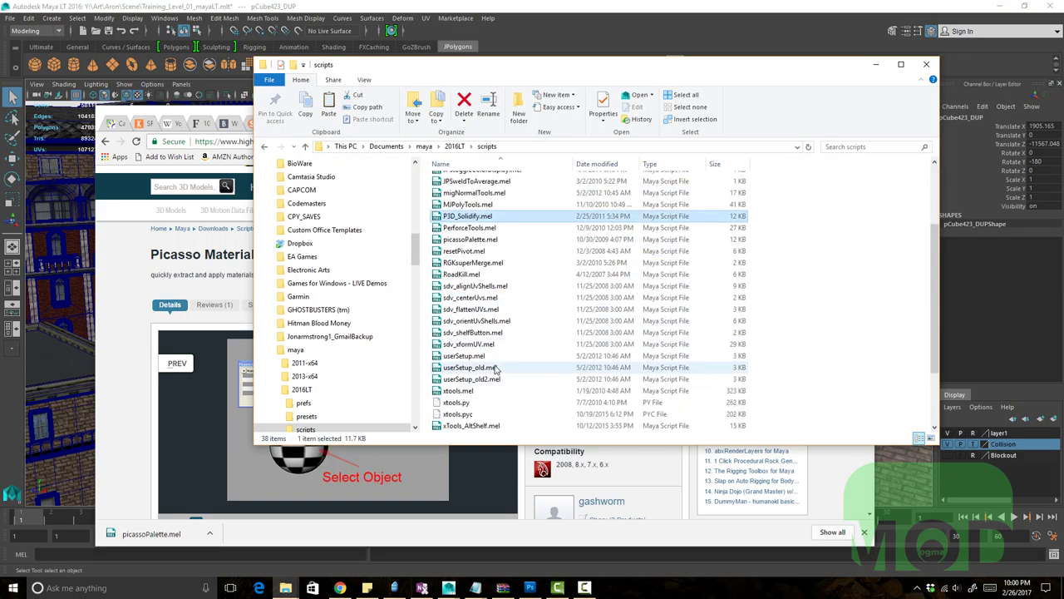
pyautogui.click(597, 240)
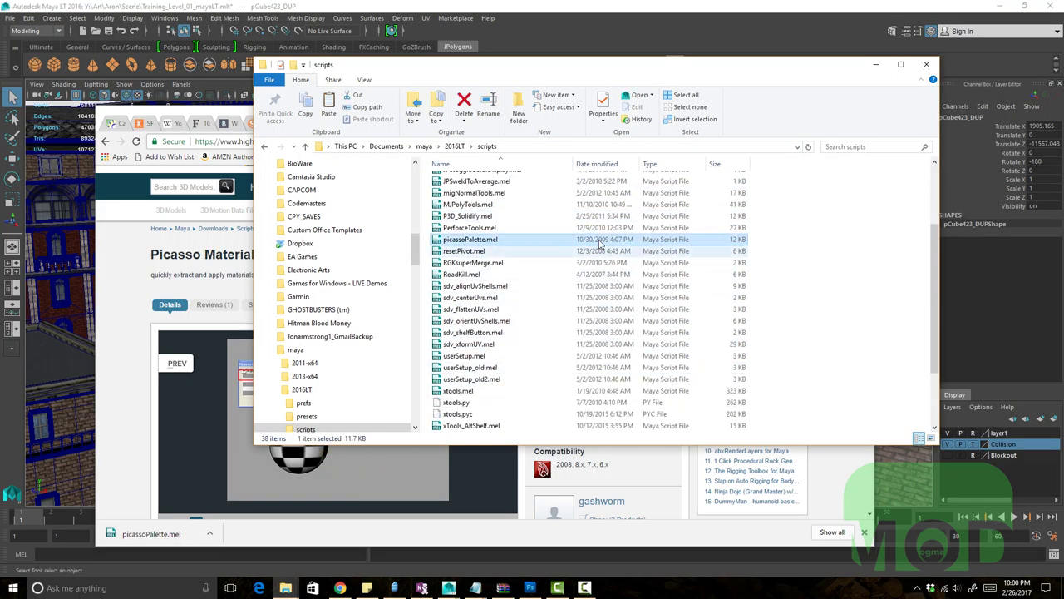
# Return to Maya LT, enter picassoPalette; as a MEL command, and add it to the JPolygons shelf
pyautogui.click(875, 64)
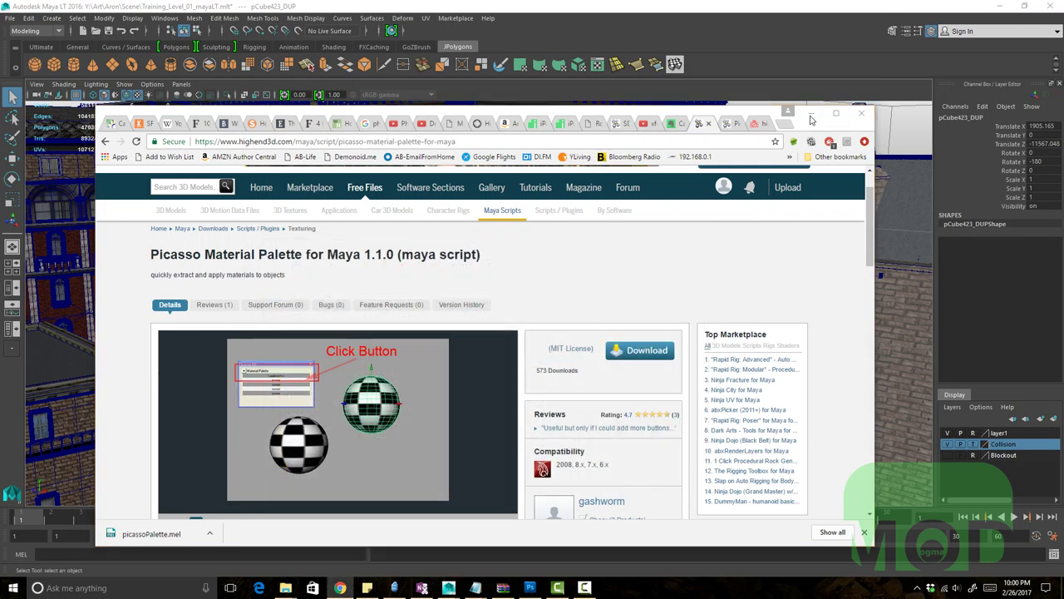
pyautogui.click(810, 114)
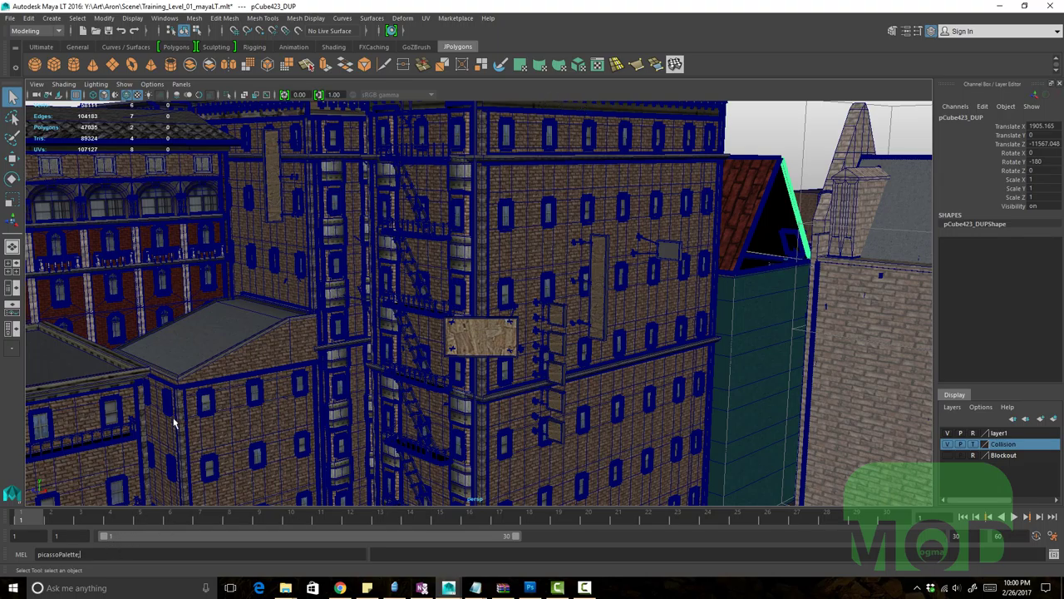
pyautogui.doubleClick(76, 556)
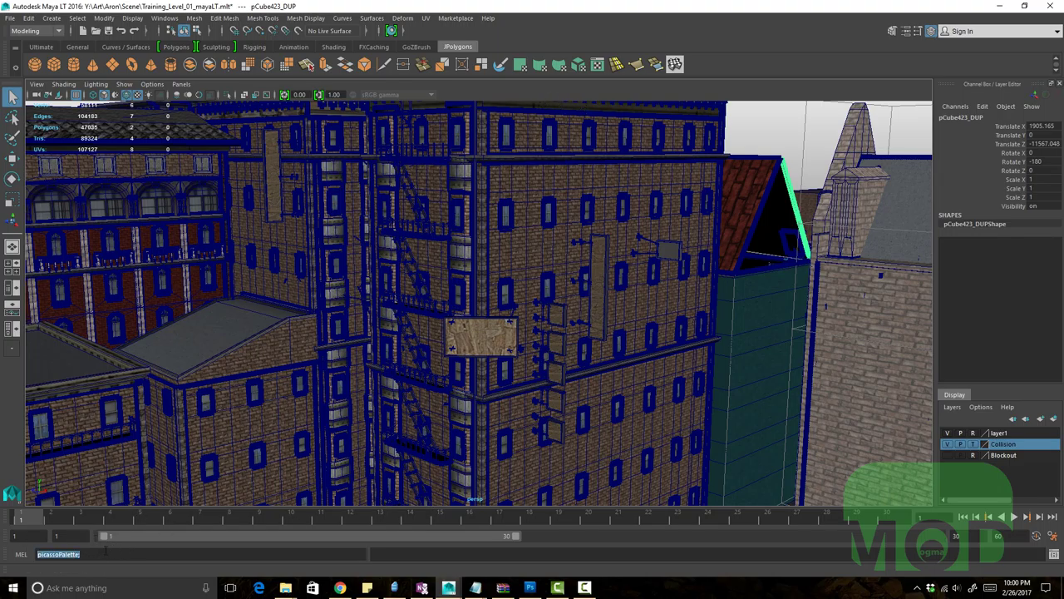
pyautogui.moveTo(61, 555); pyautogui.dragTo(700, 69, button='middle')
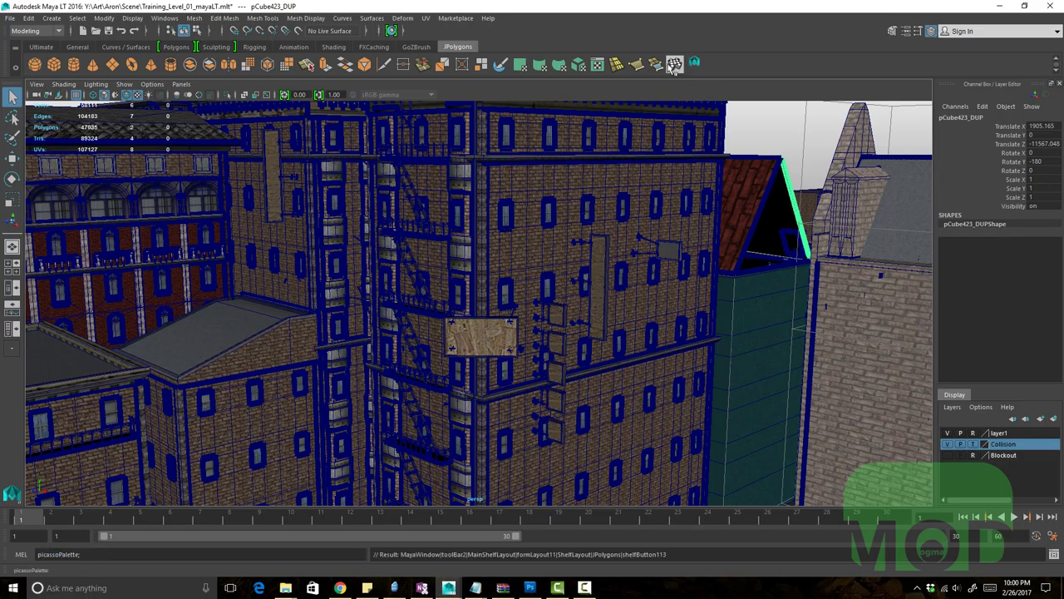
# In the Shelf Editor, give the picassoPalette; item the icon label "Picasso" and save all shelves
pyautogui.click(15, 69)
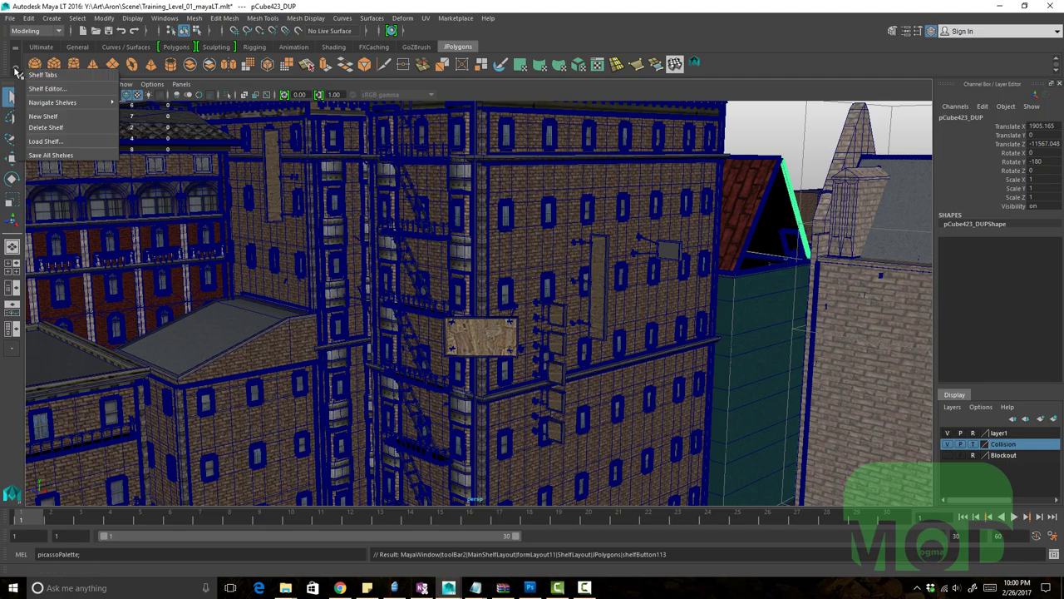
pyautogui.click(35, 91)
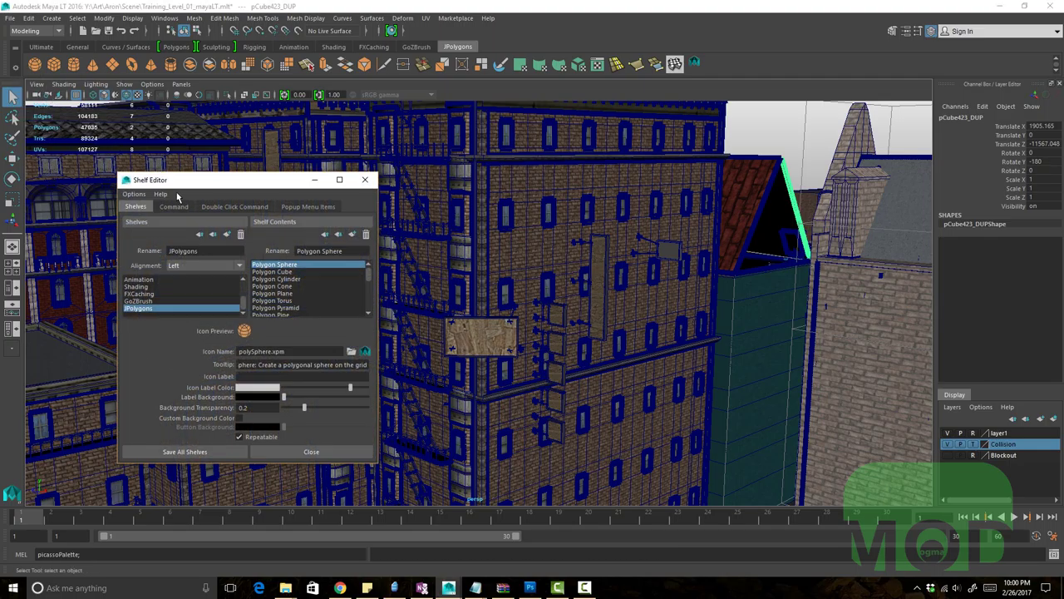
pyautogui.scroll(-3, 304, 294)
pyautogui.scroll(-2, 303, 294)
pyautogui.click(283, 307)
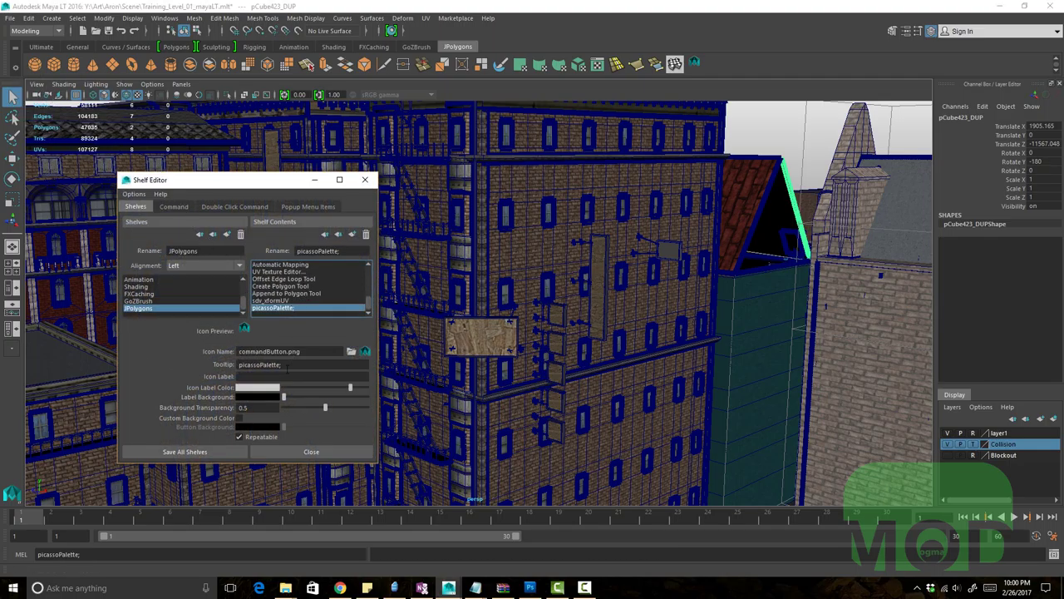
pyautogui.click(277, 377)
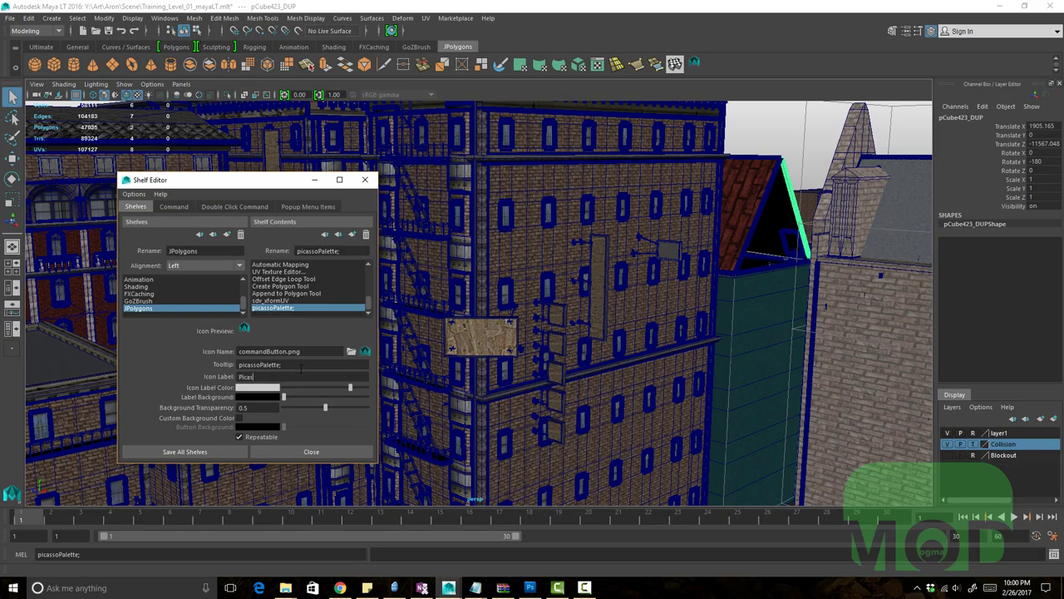
pyautogui.click(228, 455)
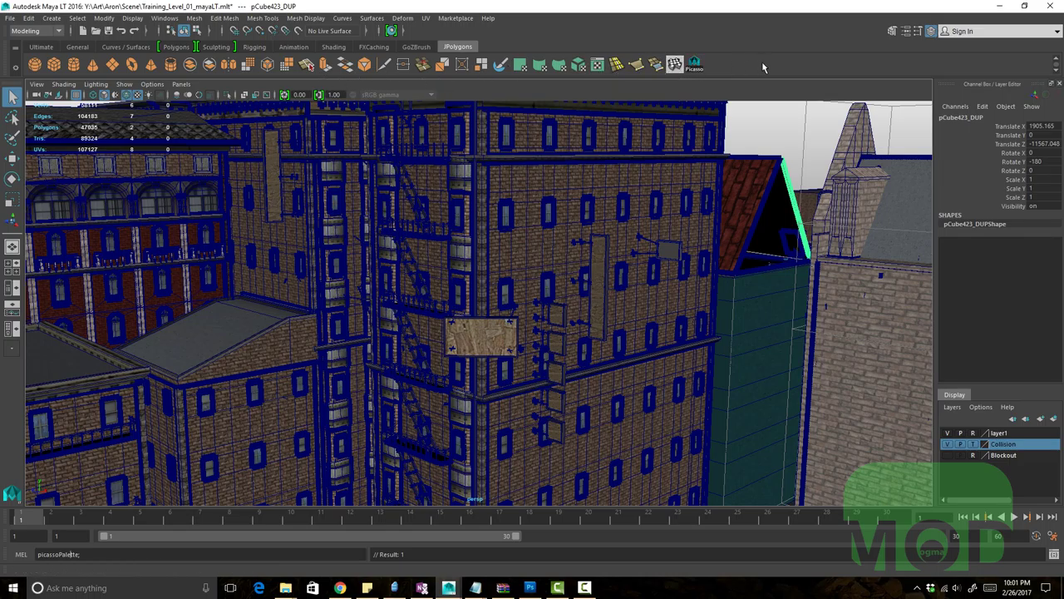
# Launch The Picasso Kit from its shelf shortcut to test it, then close the palette
pyautogui.click(695, 66)
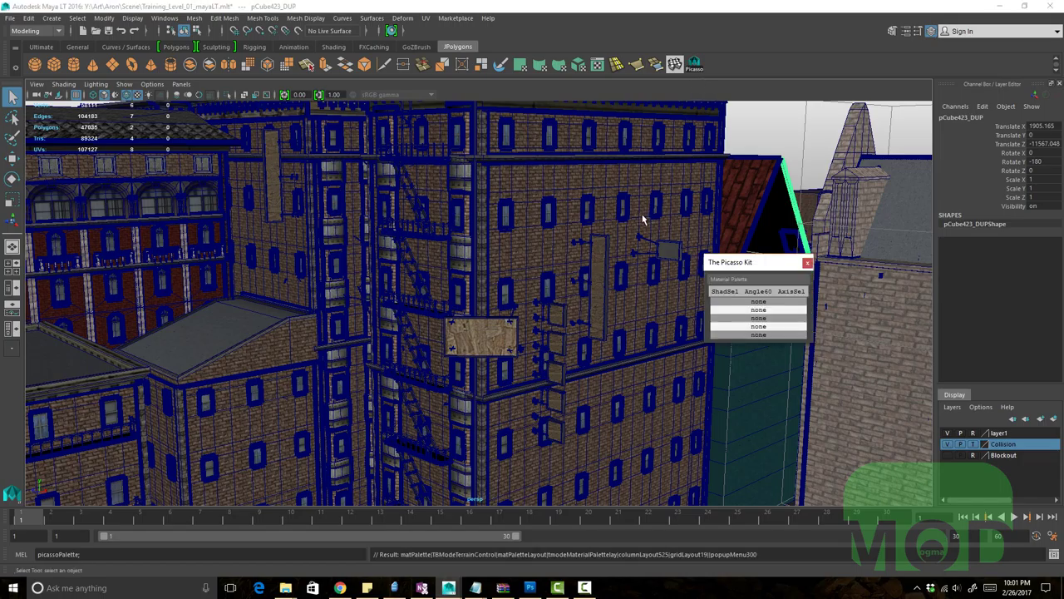
pyautogui.keyDown('alt'); pyautogui.moveTo(613, 263); pyautogui.dragTo(583, 262); pyautogui.keyUp('alt')
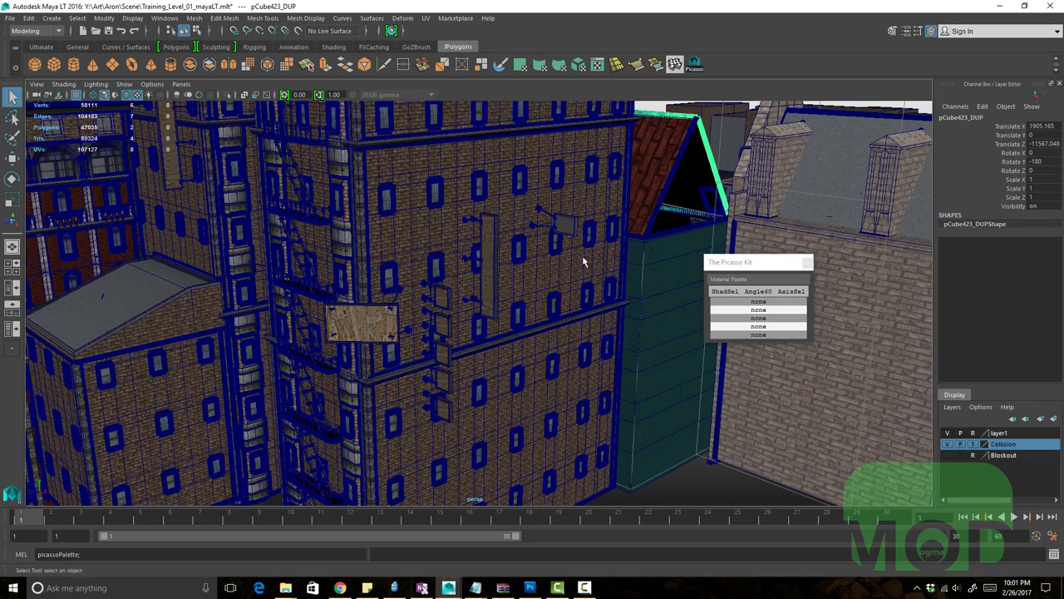
pyautogui.keyDown('alt'); pyautogui.moveTo(518, 290); pyautogui.dragTo(592, 301, button='right'); pyautogui.keyUp('alt')
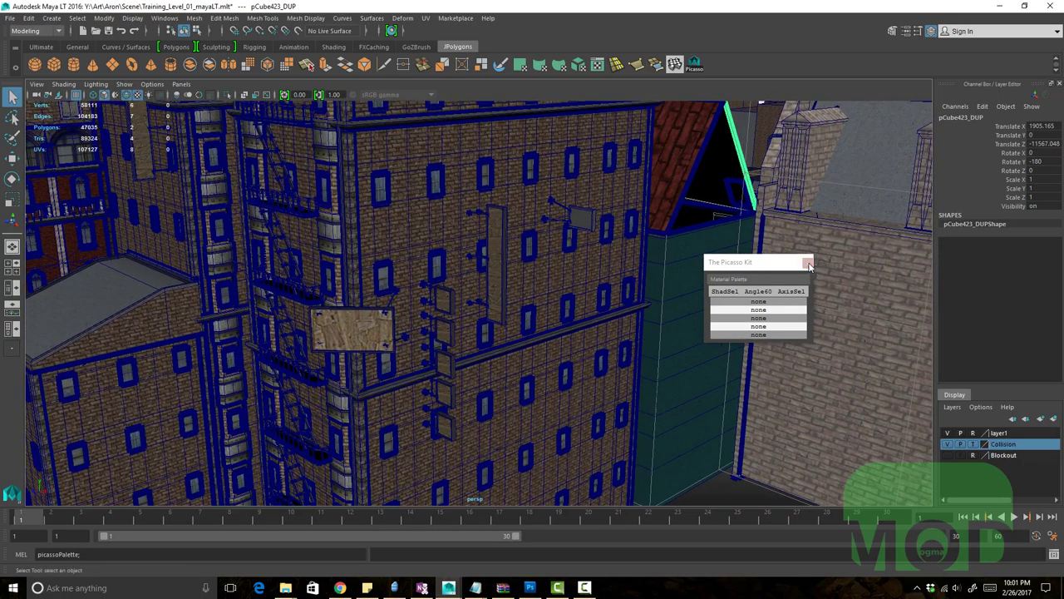
pyautogui.click(807, 262)
# Bring up the Hypershade window to show the scene's materials
pyautogui.keyDown('alt'); pyautogui.moveTo(586, 260); pyautogui.dragTo(597, 261, button='middle'); pyautogui.keyUp('alt')
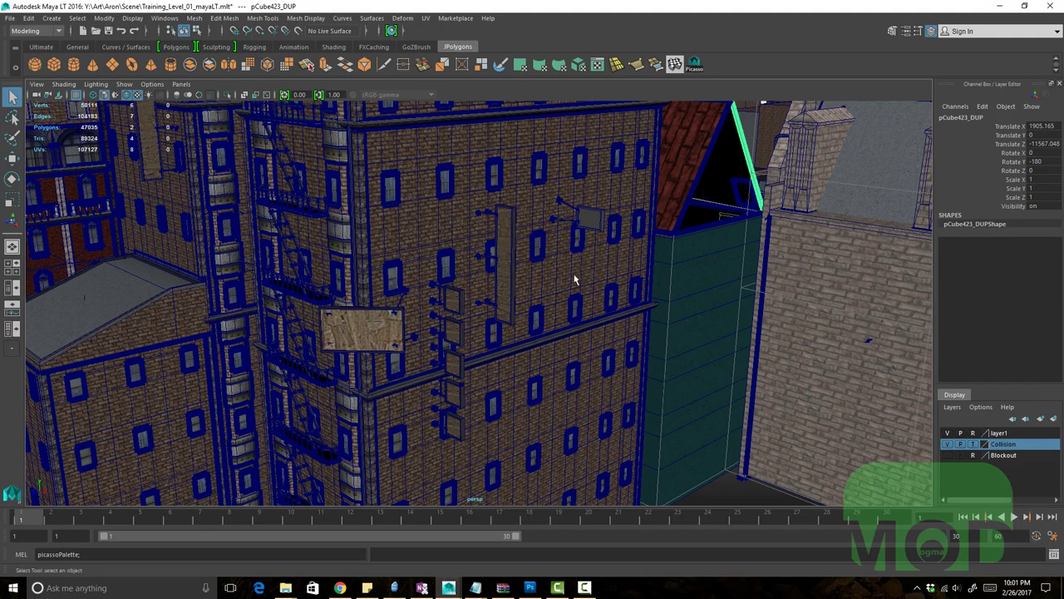
pyautogui.keyDown('alt'); pyautogui.moveTo(502, 298); pyautogui.dragTo(510, 302); pyautogui.keyUp('alt')
pyautogui.moveTo(510, 302)
pyautogui.keyDown('alt'); pyautogui.mouseDown(button='right')
pyautogui.moveTo(567, 301)
pyautogui.moveTo(499, 304)
pyautogui.mouseUp(button='right'); pyautogui.keyUp('alt')
pyautogui.keyDown('alt'); pyautogui.moveTo(458, 308); pyautogui.dragTo(550, 316, button='middle'); pyautogui.keyUp('alt')
pyautogui.keyDown('alt'); pyautogui.moveTo(550, 316); pyautogui.dragTo(546, 315); pyautogui.keyUp('alt')
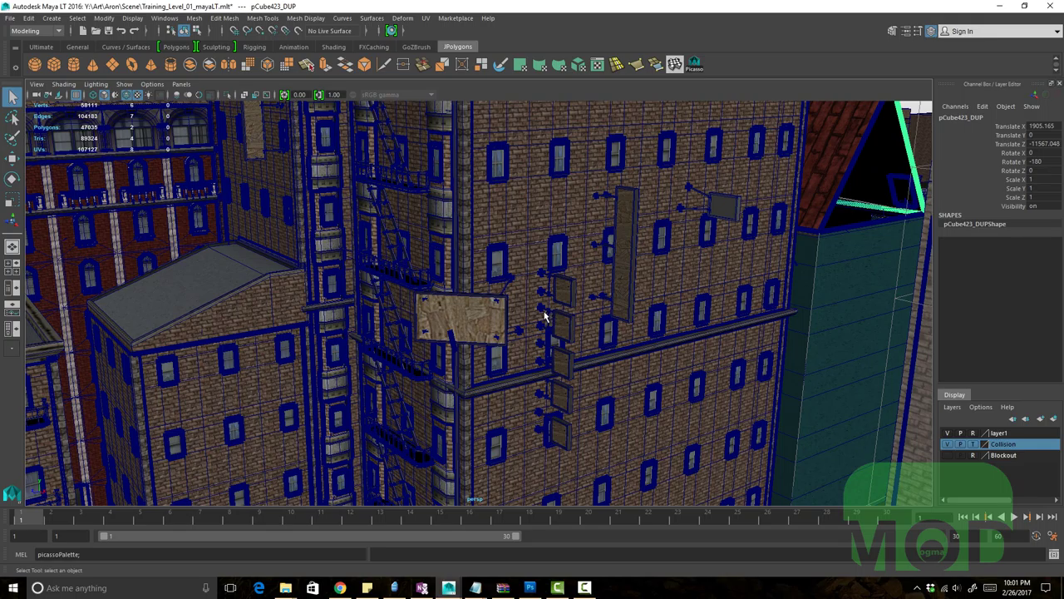
pyautogui.keyDown('alt'); pyautogui.moveTo(544, 316); pyautogui.dragTo(539, 319); pyautogui.keyUp('alt')
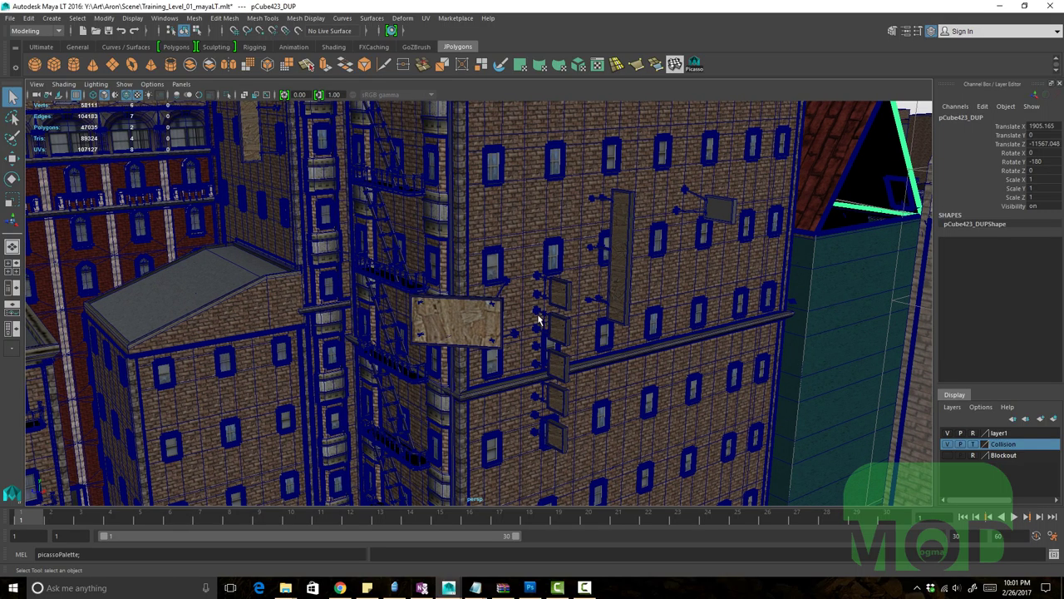
pyautogui.hotkey('alt', 'Tab')
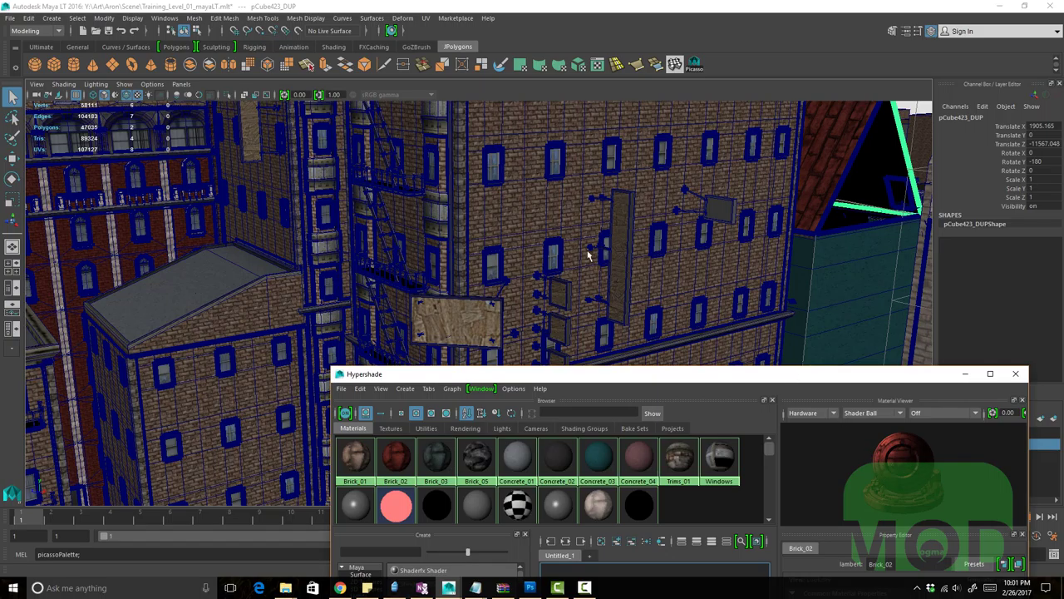
# Select the tall building's brick wall and have the Hypershade select the material assigned to it
pyautogui.keyDown('alt'); pyautogui.moveTo(534, 275); pyautogui.dragTo(477, 265, button='middle'); pyautogui.keyUp('alt')
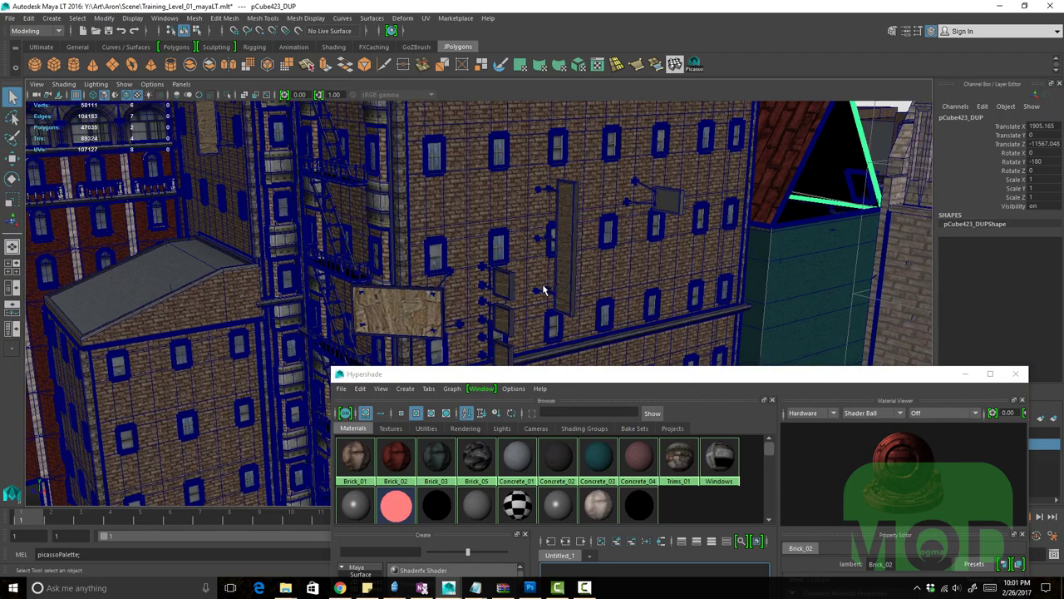
pyautogui.keyDown('alt'); pyautogui.moveTo(552, 294); pyautogui.dragTo(541, 287, button='middle'); pyautogui.keyUp('alt')
pyautogui.keyDown('alt'); pyautogui.moveTo(541, 284); pyautogui.dragTo(519, 279); pyautogui.keyUp('alt')
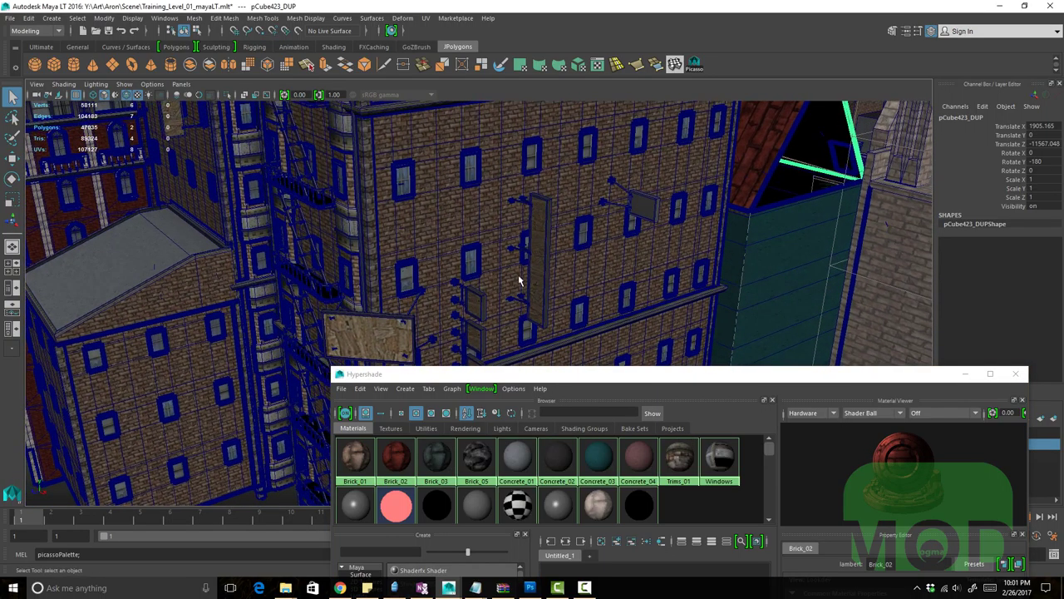
pyautogui.keyDown('alt'); pyautogui.moveTo(519, 280); pyautogui.dragTo(613, 296, button='right'); pyautogui.keyUp('alt')
pyautogui.moveTo(612, 297)
pyautogui.keyDown('alt'); pyautogui.mouseDown()
pyautogui.moveTo(580, 271)
pyautogui.moveTo(613, 292)
pyautogui.mouseUp(); pyautogui.keyUp('alt')
pyautogui.click(561, 266)
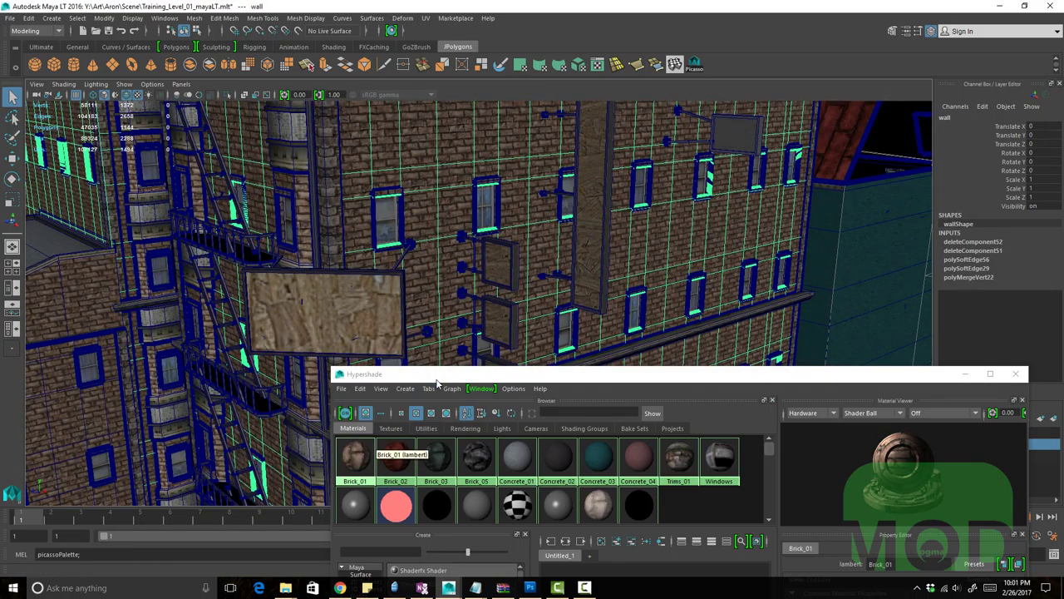
pyautogui.keyDown('alt'); pyautogui.moveTo(471, 282); pyautogui.dragTo(464, 281); pyautogui.keyUp('alt')
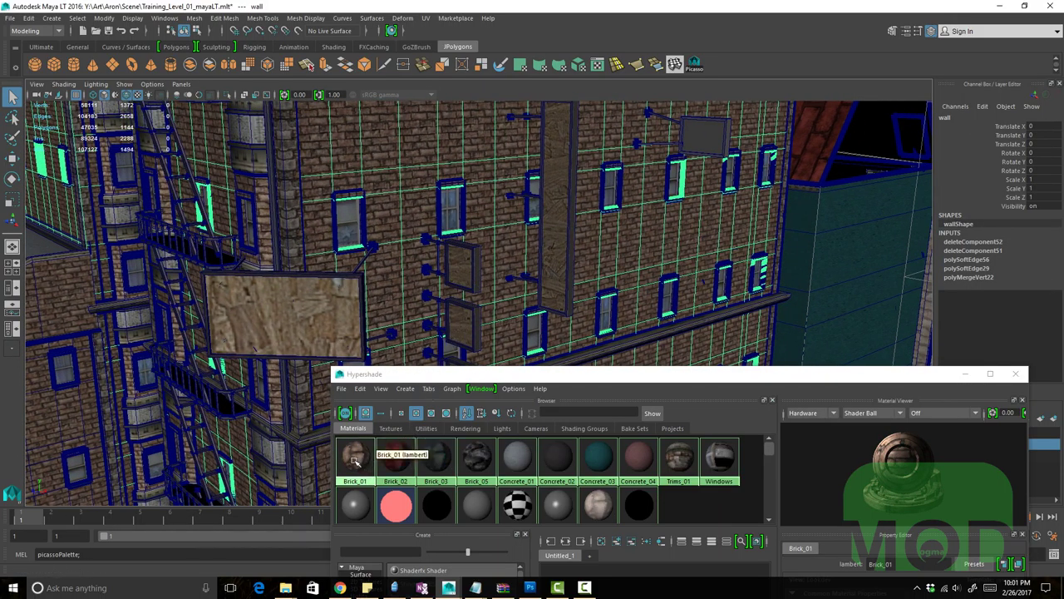
pyautogui.click(360, 389)
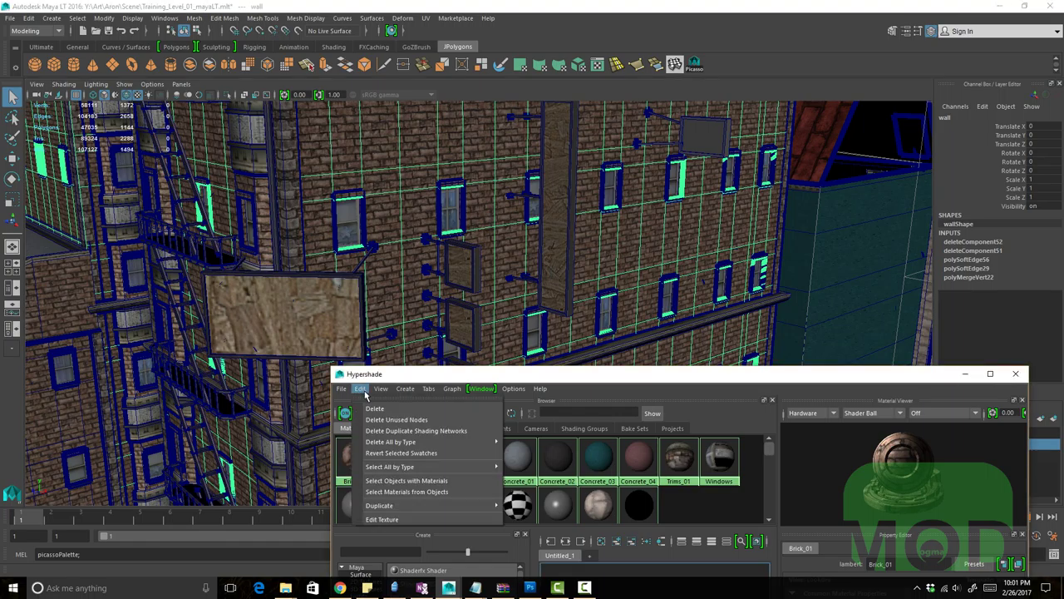
pyautogui.click(407, 491)
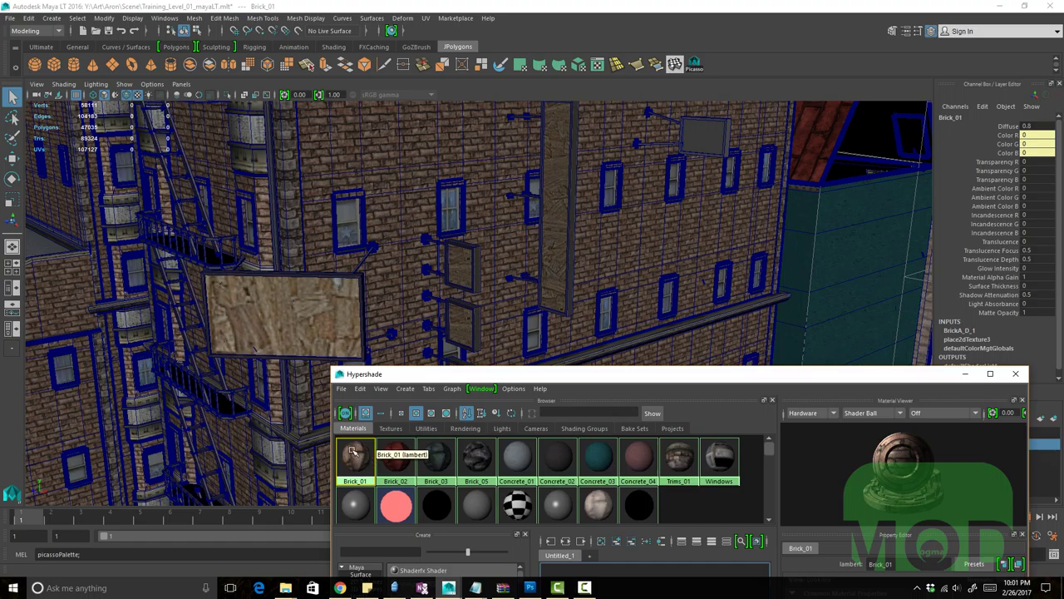
# Select everything in the scene that uses the Brick_01 material and look over where it is applied
pyautogui.rightClick(355, 457)
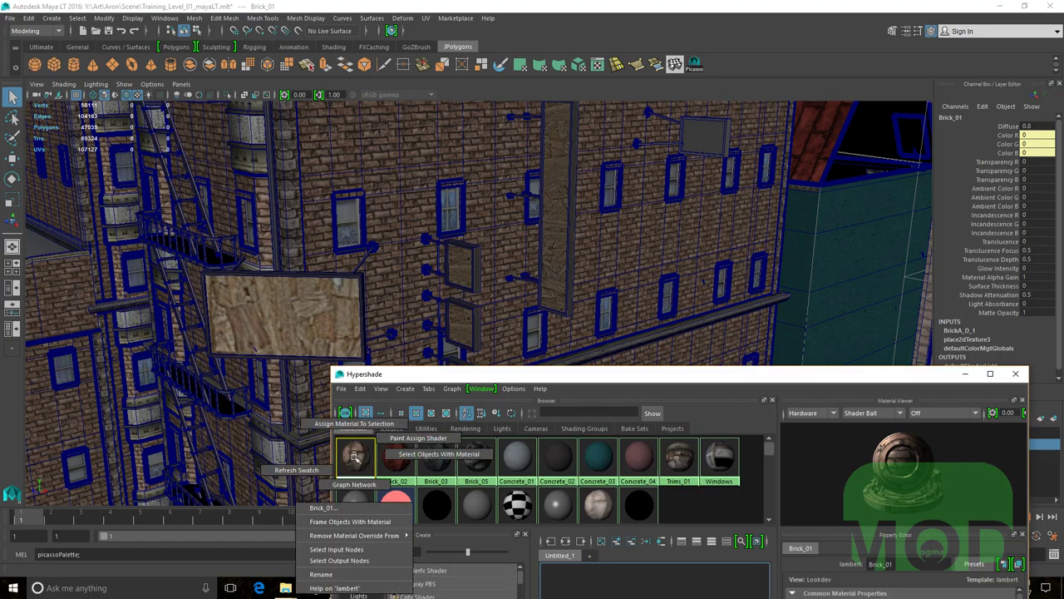
pyautogui.click(415, 455)
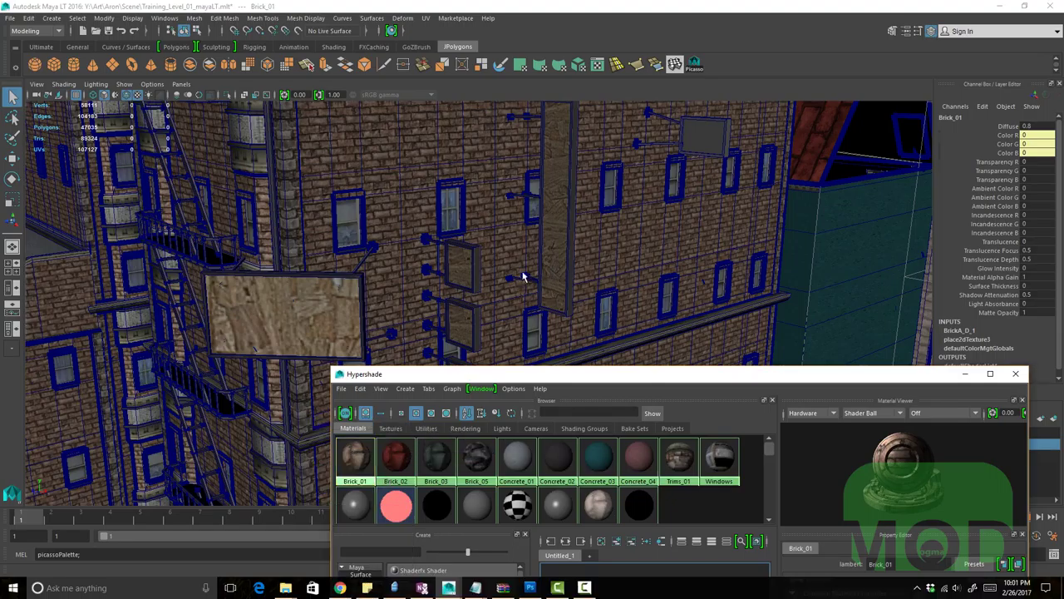
pyautogui.keyDown('alt'); pyautogui.moveTo(495, 287); pyautogui.dragTo(585, 241); pyautogui.keyUp('alt')
pyautogui.keyDown('alt'); pyautogui.moveTo(584, 240); pyautogui.dragTo(318, 218, button='right'); pyautogui.keyUp('alt')
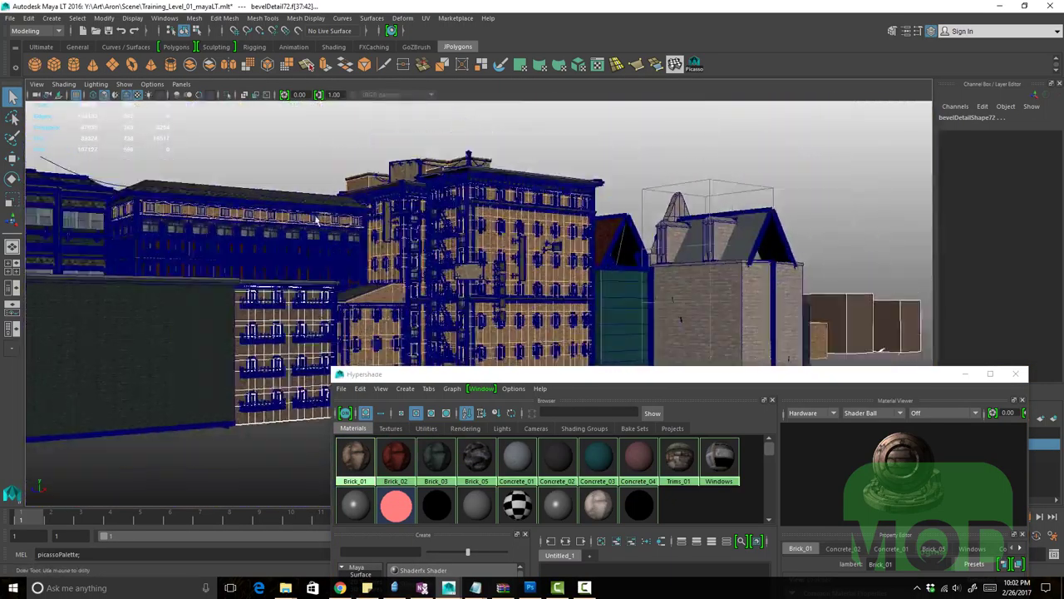
pyautogui.keyDown('alt'); pyautogui.moveTo(318, 219); pyautogui.dragTo(534, 266); pyautogui.keyUp('alt')
pyautogui.keyDown('alt'); pyautogui.moveTo(535, 266); pyautogui.dragTo(668, 273, button='right'); pyautogui.keyUp('alt')
# Assign the Brick_02 material to scattered patches of faces between the windows on the tall building's brick wall
pyautogui.click(521, 240)
pyautogui.keyDown('alt'); pyautogui.moveTo(575, 292); pyautogui.dragTo(495, 263, button='middle'); pyautogui.keyUp('alt')
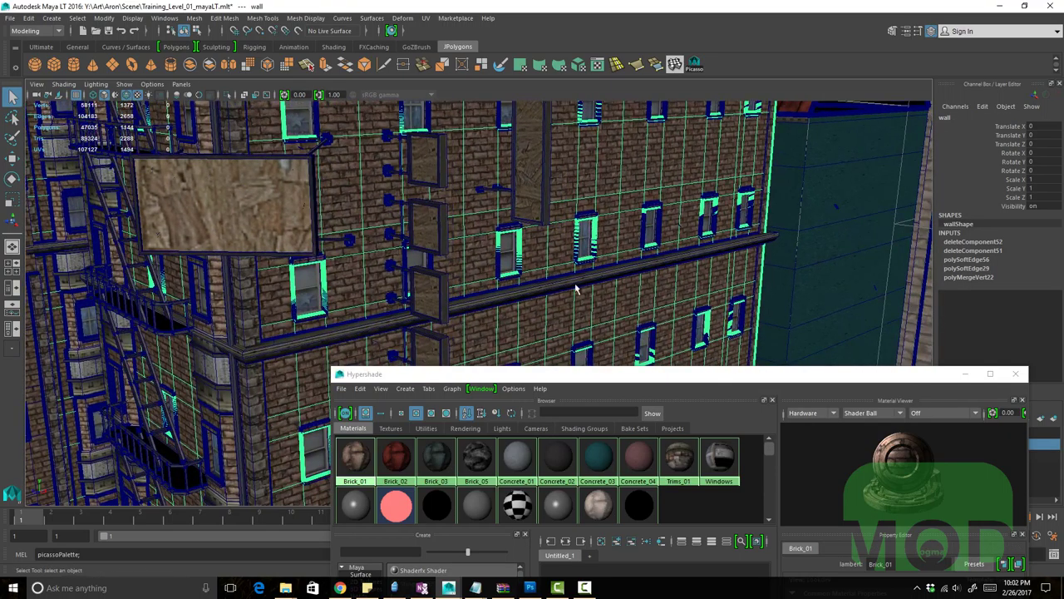
pyautogui.keyDown('alt'); pyautogui.moveTo(596, 286); pyautogui.dragTo(374, 239, button='right'); pyautogui.keyUp('alt')
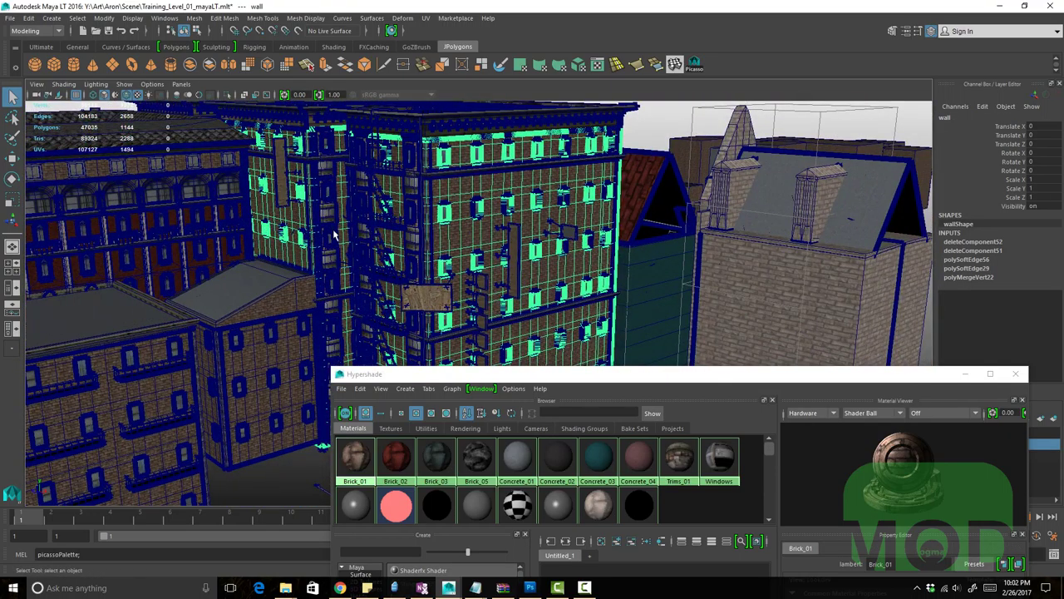
pyautogui.scroll(6, 574, 260)
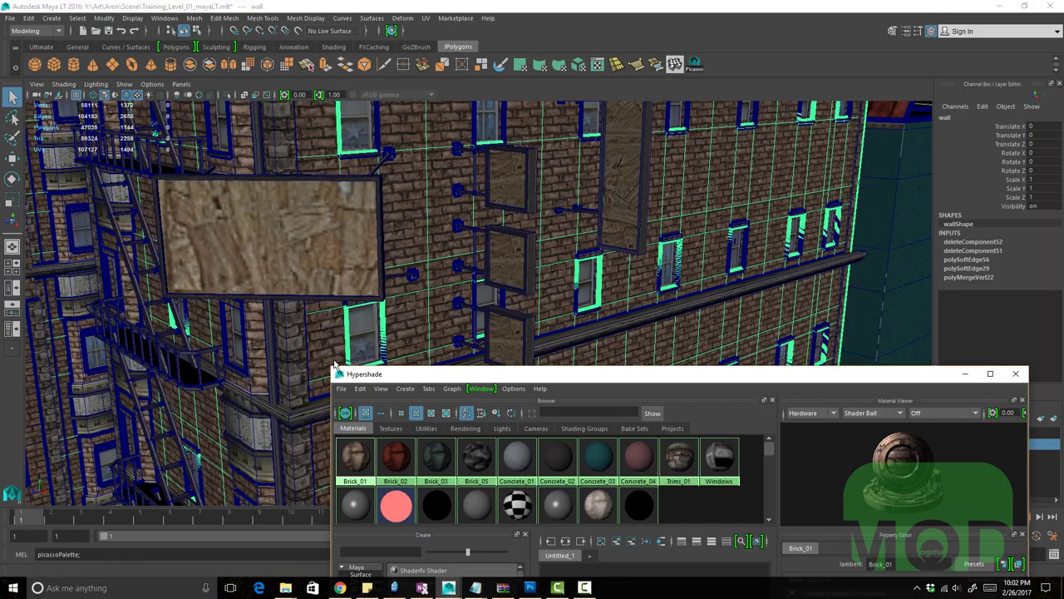
pyautogui.keyDown('alt'); pyautogui.moveTo(564, 328); pyautogui.dragTo(404, 290, button='right'); pyautogui.keyUp('alt')
pyautogui.keyDown('alt'); pyautogui.moveTo(404, 290); pyautogui.dragTo(349, 293); pyautogui.keyUp('alt')
pyautogui.press('F11')
pyautogui.click(468, 298)
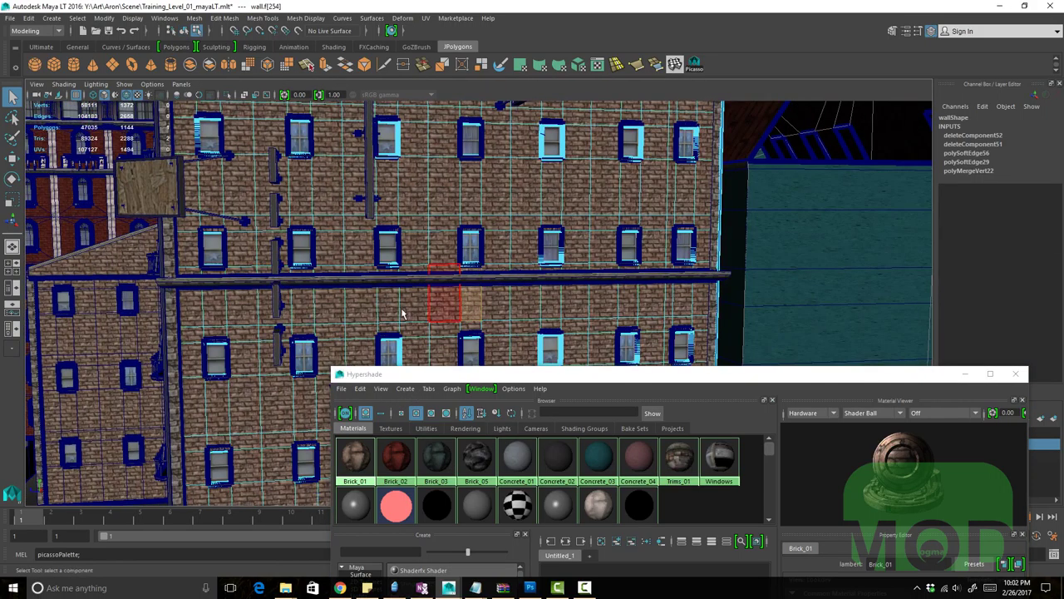
pyautogui.keyDown('alt'); pyautogui.moveTo(401, 311); pyautogui.dragTo(467, 323, button='right'); pyautogui.keyUp('alt')
pyautogui.keyDown('shift'); pyautogui.click(434, 319); pyautogui.keyUp('shift')
pyautogui.keyDown('shift'); pyautogui.click(405, 319); pyautogui.keyUp('shift')
pyautogui.keyDown('shift'); pyautogui.click(406, 248); pyautogui.keyUp('shift')
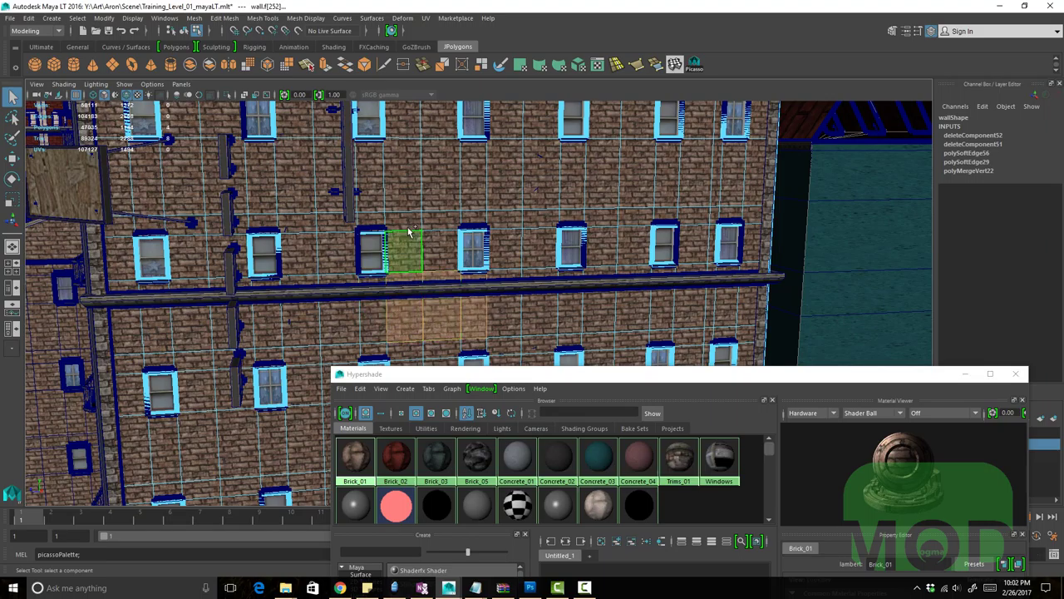
pyautogui.keyDown('shift'); pyautogui.click(406, 221); pyautogui.keyUp('shift')
pyautogui.keyDown('alt'); pyautogui.moveTo(432, 268); pyautogui.dragTo(449, 281); pyautogui.keyUp('alt')
pyautogui.keyDown('alt'); pyautogui.moveTo(449, 281); pyautogui.dragTo(501, 265, button='right'); pyautogui.keyUp('alt')
pyautogui.keyDown('shift'); pyautogui.click(523, 220); pyautogui.keyUp('shift')
pyautogui.keyDown('shift'); pyautogui.click(526, 246); pyautogui.keyUp('shift')
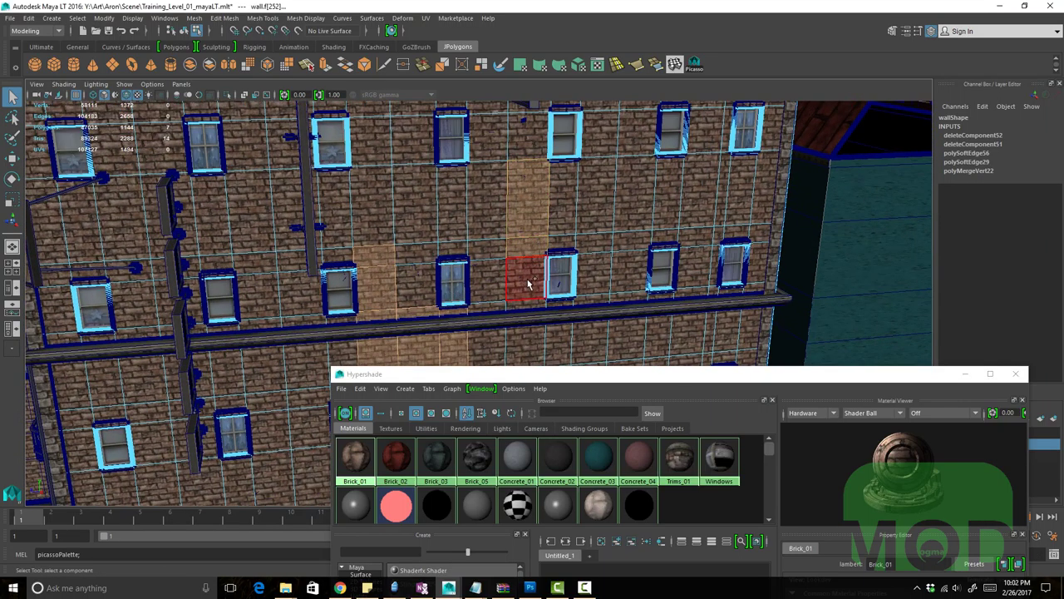
pyautogui.keyDown('shift'); pyautogui.click(530, 285); pyautogui.keyUp('shift')
pyautogui.keyDown('alt'); pyautogui.moveTo(537, 335); pyautogui.dragTo(428, 324); pyautogui.keyUp('alt')
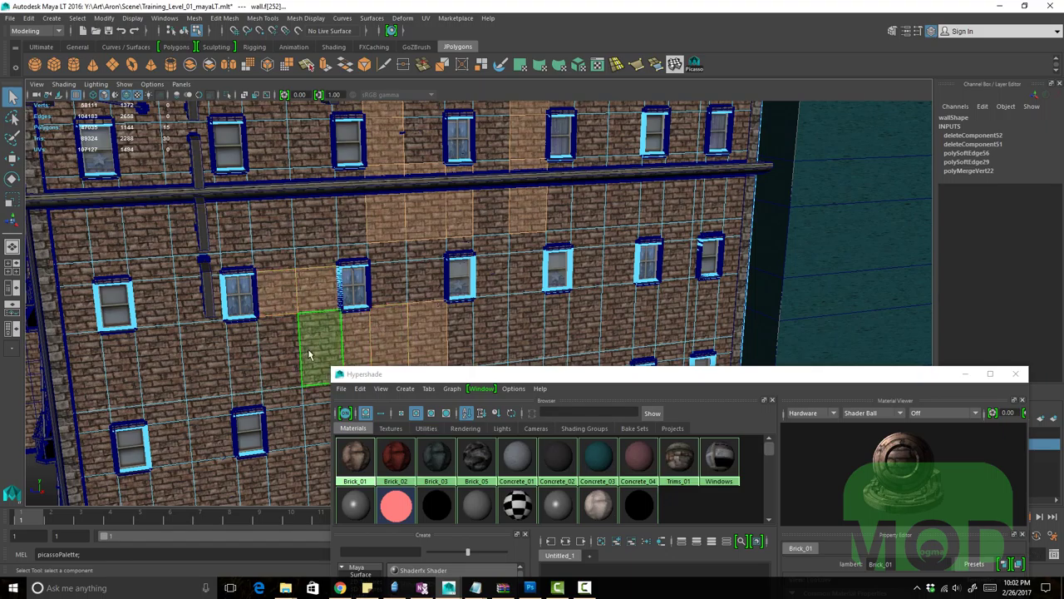
pyautogui.keyDown('alt'); pyautogui.moveTo(309, 342); pyautogui.dragTo(433, 345); pyautogui.keyUp('alt')
pyautogui.moveTo(401, 452); pyautogui.dragTo(406, 430, button='right')
pyautogui.keyDown('alt'); pyautogui.moveTo(501, 314); pyautogui.dragTo(463, 338); pyautogui.keyUp('alt')
pyautogui.click(464, 337)
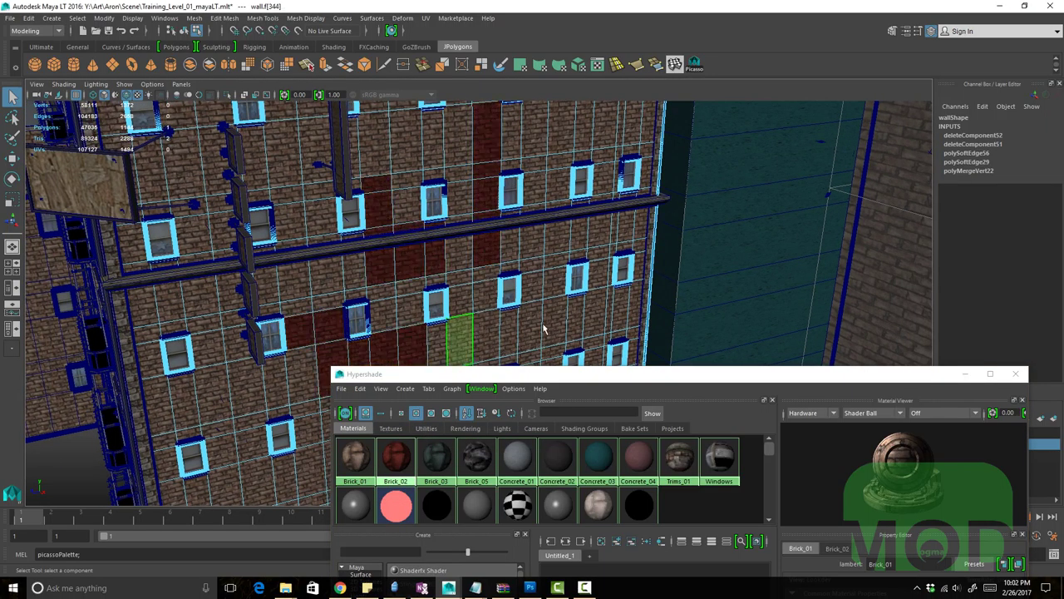
# Minimize the Hypershade window and launch The Picasso Kit palette
pyautogui.keyDown('alt'); pyautogui.moveTo(544, 327); pyautogui.dragTo(396, 310); pyautogui.keyUp('alt')
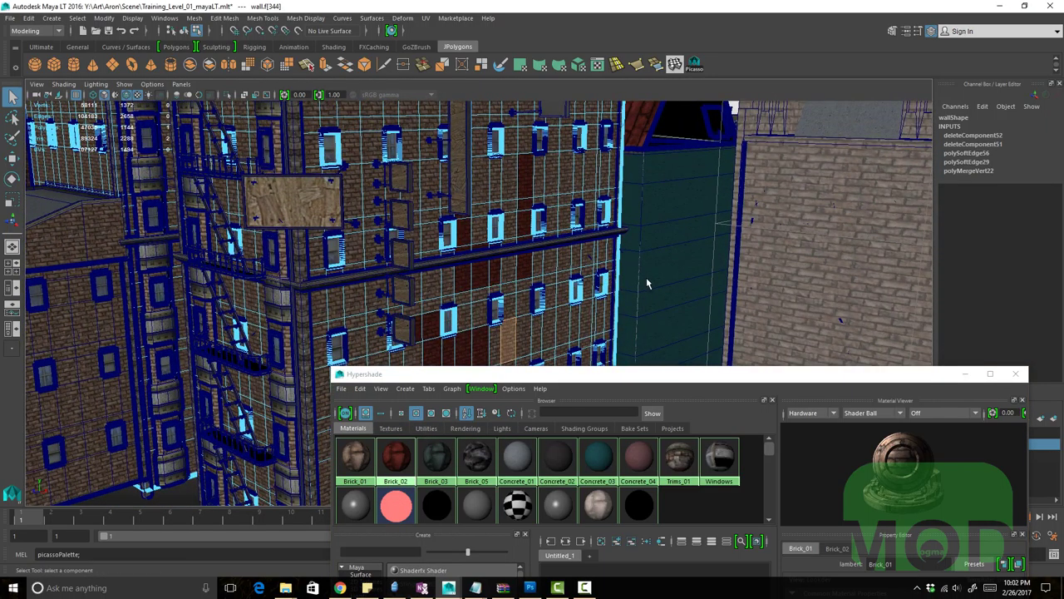
pyautogui.click(1014, 376)
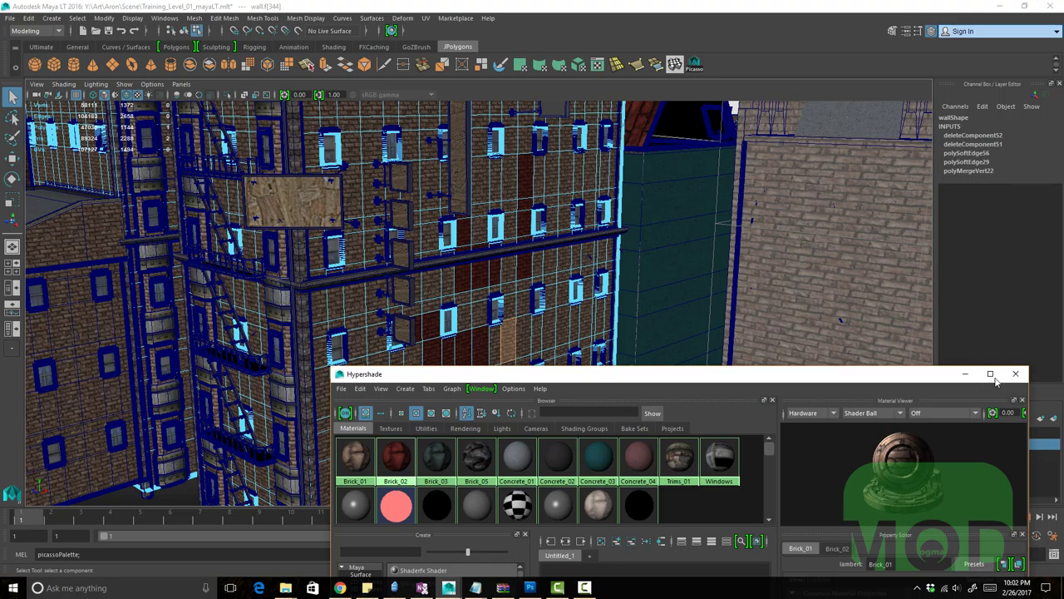
pyautogui.click(965, 374)
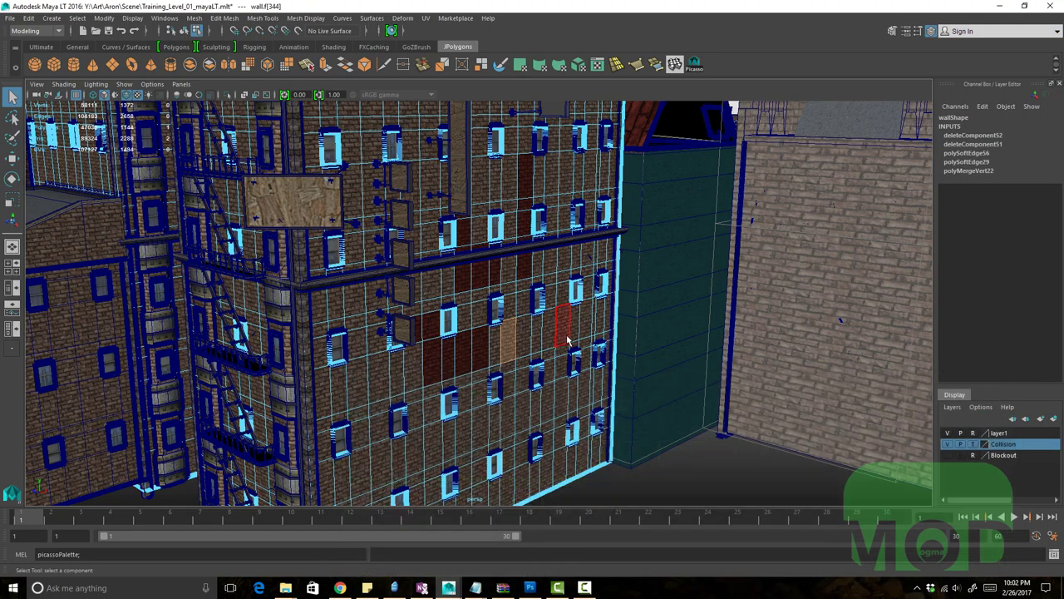
pyautogui.scroll(5, 631, 349)
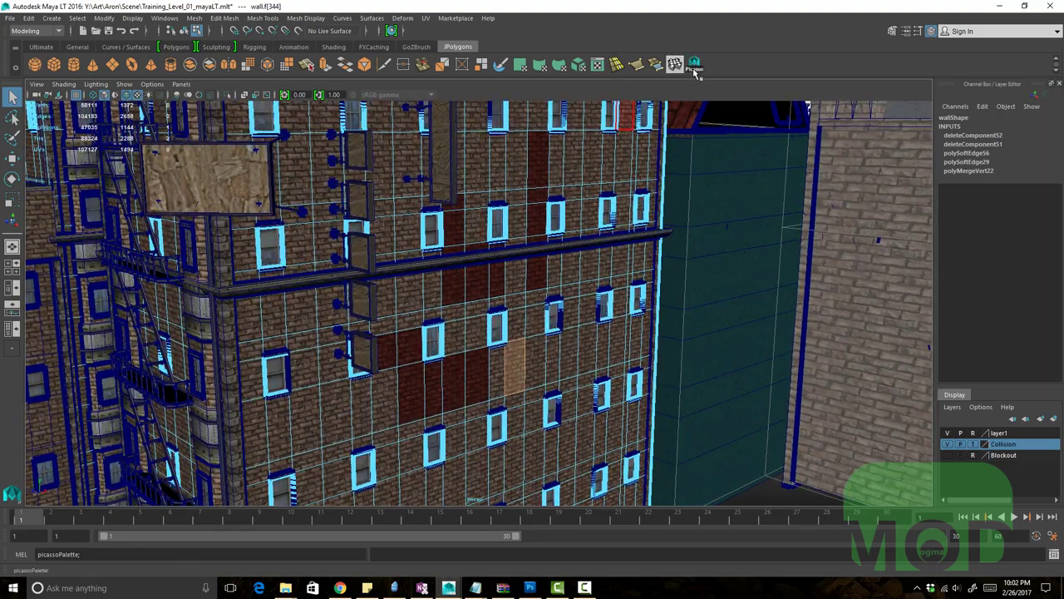
pyautogui.click(694, 64)
# Extract Brick_01 from a brown brick face of the wall into the first swatch of the material palette
pyautogui.keyDown('alt'); pyautogui.moveTo(563, 297); pyautogui.dragTo(504, 297, button='middle'); pyautogui.keyUp('alt')
pyautogui.keyDown('alt'); pyautogui.moveTo(504, 297); pyautogui.dragTo(468, 283); pyautogui.keyUp('alt')
pyautogui.keyDown('alt'); pyautogui.moveTo(467, 283); pyautogui.dragTo(416, 315, button='right'); pyautogui.keyUp('alt')
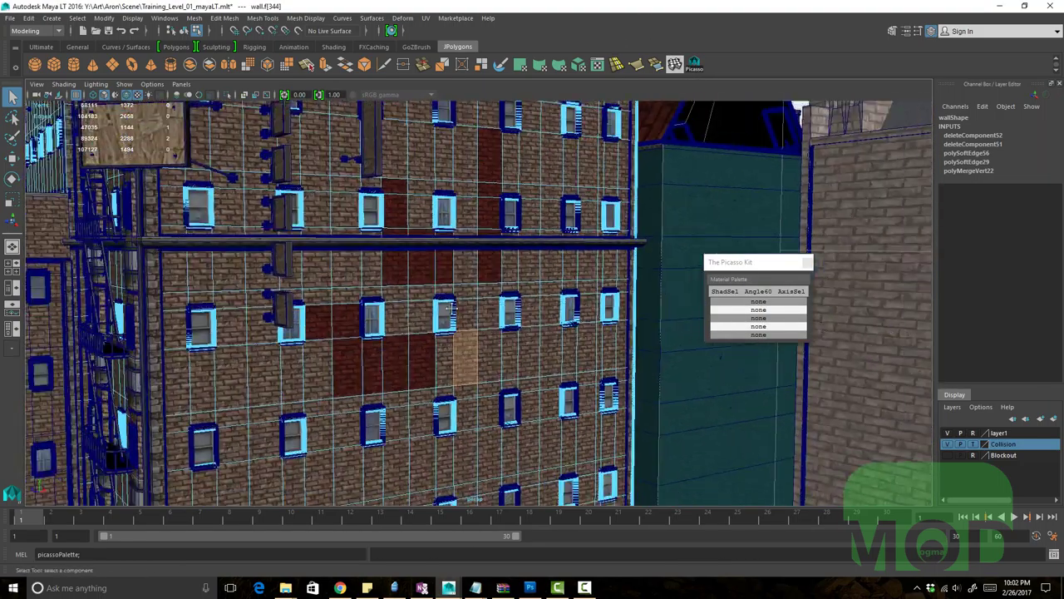
pyautogui.keyDown('alt'); pyautogui.moveTo(415, 314); pyautogui.dragTo(512, 289, button='middle'); pyautogui.keyUp('alt')
pyautogui.keyDown('alt'); pyautogui.moveTo(566, 304); pyautogui.dragTo(553, 333); pyautogui.keyUp('alt')
pyautogui.click(594, 330)
pyautogui.keyDown('alt'); pyautogui.moveTo(595, 330); pyautogui.dragTo(572, 340, button='middle'); pyautogui.keyUp('alt')
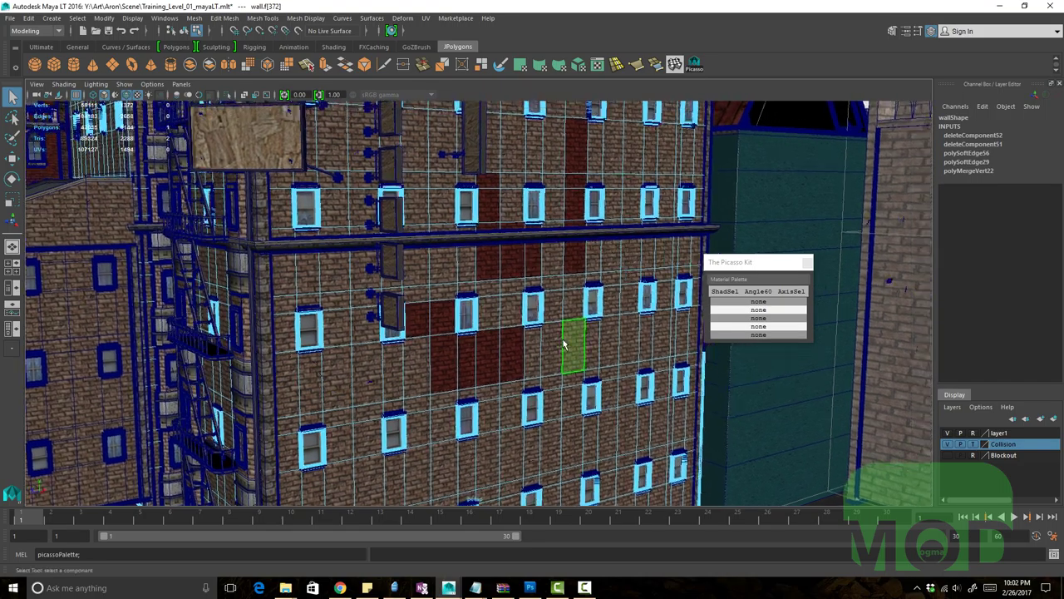
pyautogui.rightClick(759, 305)
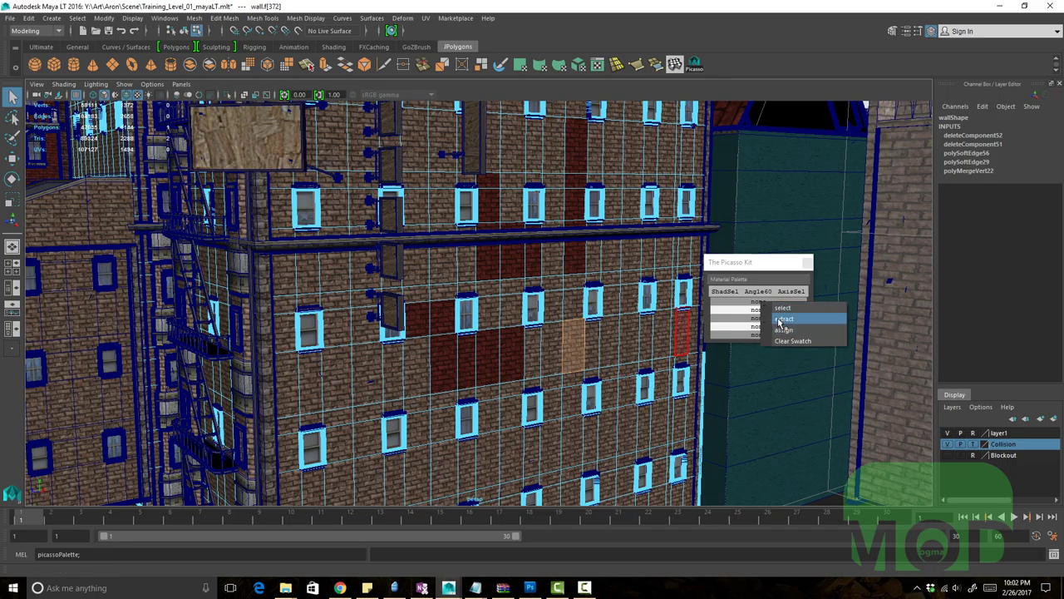
pyautogui.click(781, 317)
# Extract Brick_02 from one of the wall's red brick faces into the second palette swatch
pyautogui.click(517, 332)
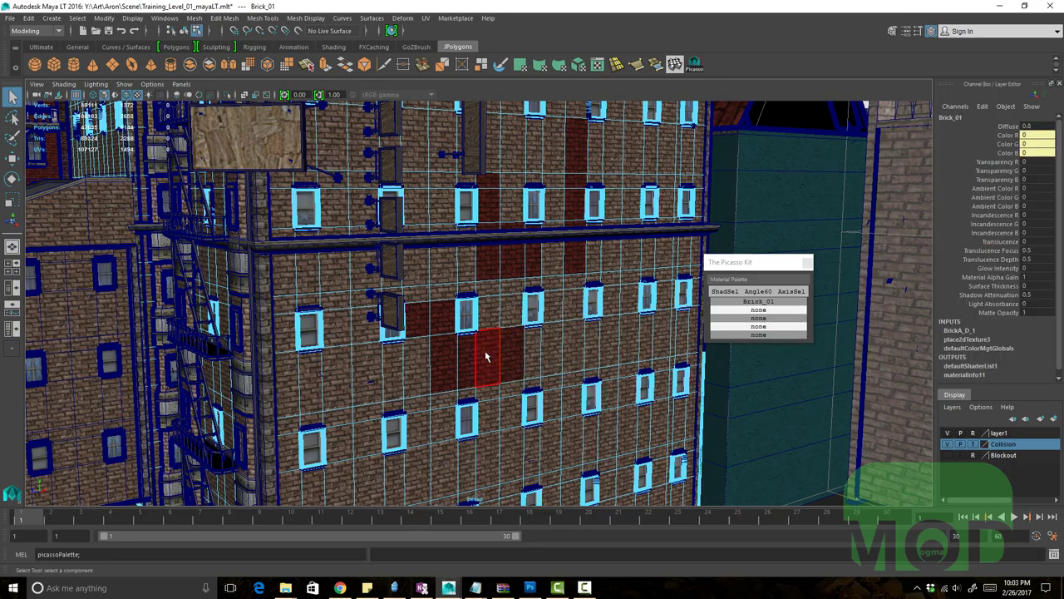
pyautogui.click(482, 353)
pyautogui.rightClick(755, 317)
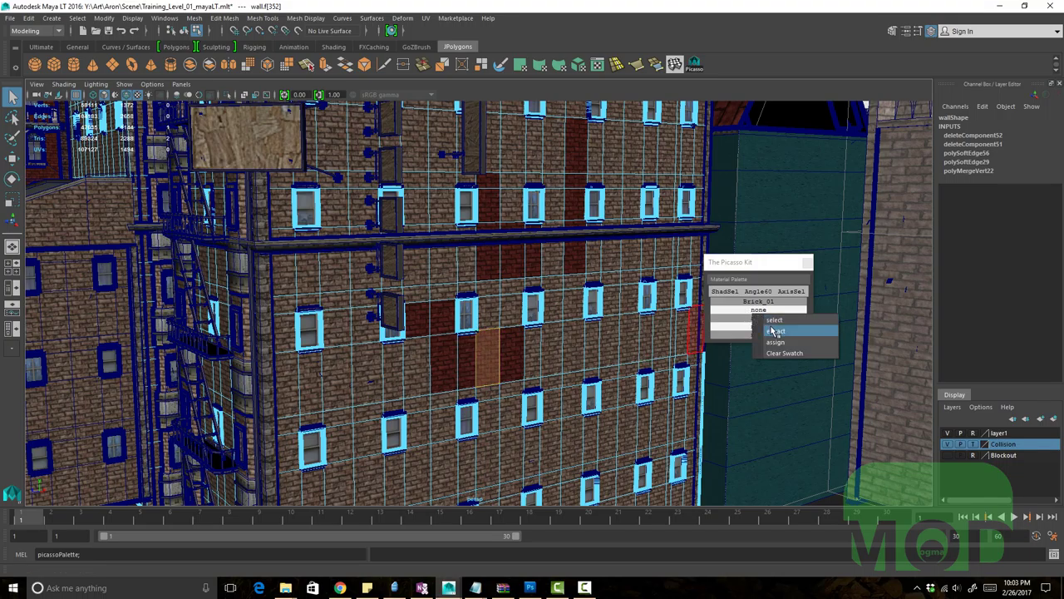
pyautogui.click(752, 329)
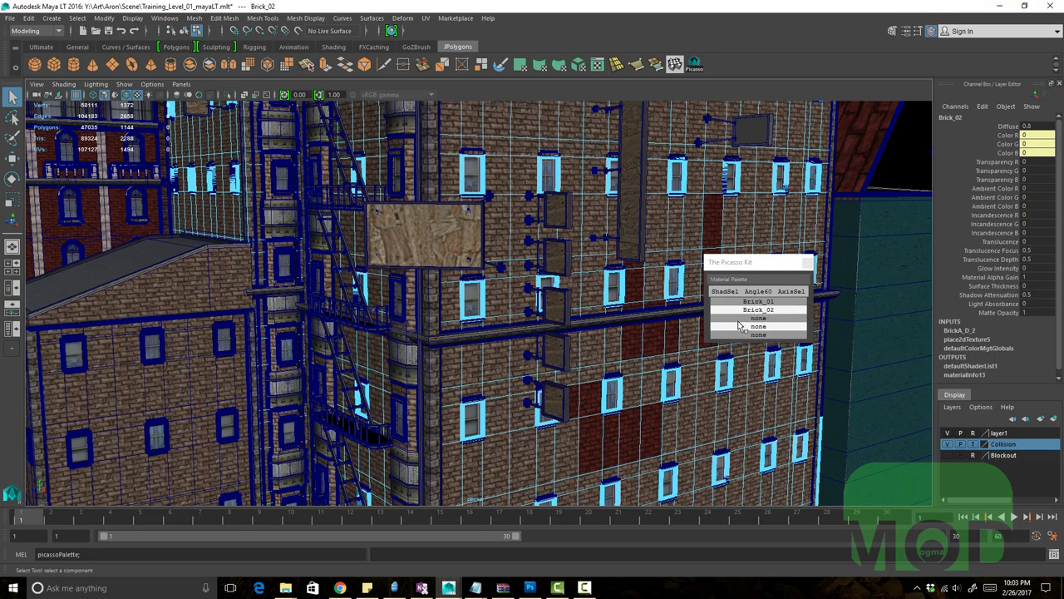
# Extract Concrete_01 from the large roof face of the smaller building into the third palette swatch
pyautogui.keyDown('alt'); pyautogui.moveTo(347, 271); pyautogui.dragTo(413, 317); pyautogui.keyUp('alt')
pyautogui.keyDown('alt'); pyautogui.moveTo(309, 296); pyautogui.dragTo(489, 350); pyautogui.keyUp('alt')
pyautogui.press('F8')
pyautogui.click(370, 330)
pyautogui.keyDown('alt'); pyautogui.moveTo(370, 330); pyautogui.dragTo(361, 340); pyautogui.keyUp('alt')
pyautogui.press('F8')
pyautogui.click(357, 326)
pyautogui.rightClick(775, 320)
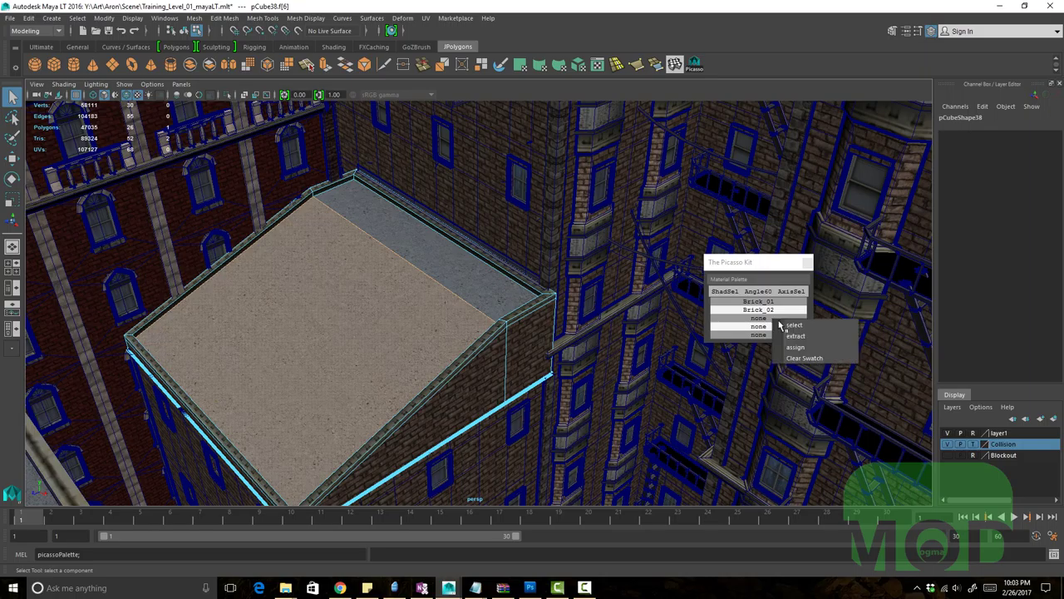
pyautogui.click(785, 324)
pyautogui.keyDown('alt'); pyautogui.moveTo(544, 350); pyautogui.dragTo(439, 303); pyautogui.keyUp('alt')
pyautogui.press('F8')
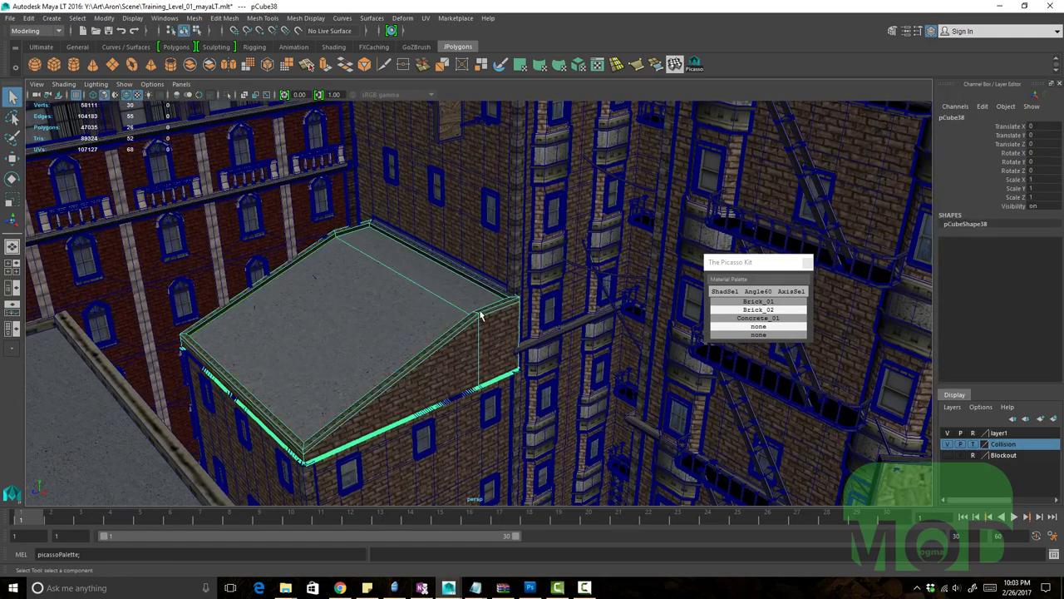
# Extract the Windows material from a window face on the tall building into the fourth palette swatch
pyautogui.keyDown('alt'); pyautogui.moveTo(580, 356); pyautogui.dragTo(407, 357); pyautogui.keyUp('alt')
pyautogui.click(404, 328)
pyautogui.rightClick(778, 327)
pyautogui.click(794, 335)
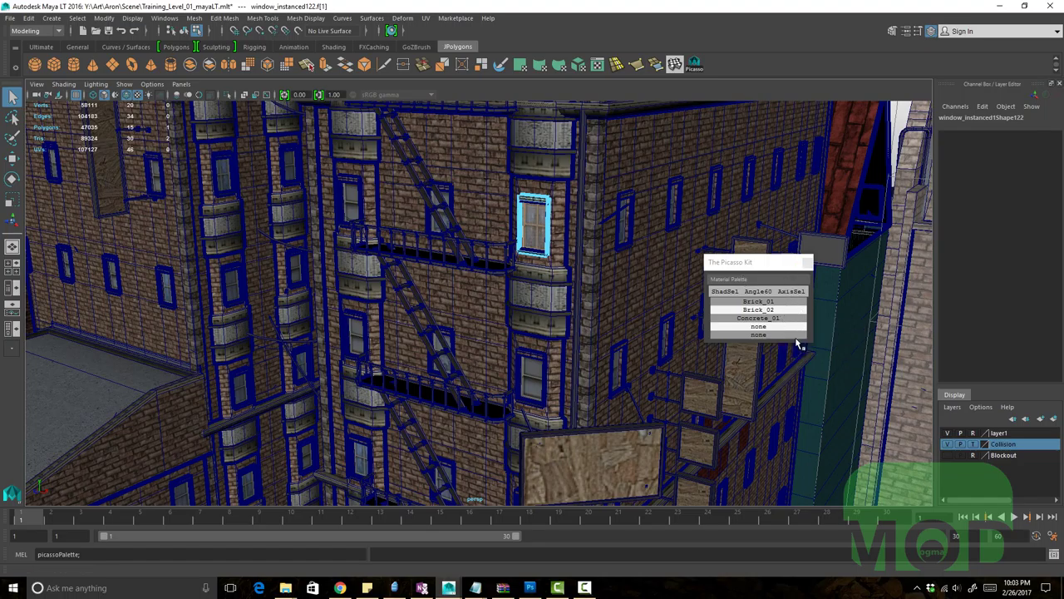
pyautogui.keyDown('alt'); pyautogui.moveTo(492, 309); pyautogui.dragTo(390, 275); pyautogui.keyUp('alt')
pyautogui.press('F8')
# Extract stone_01 from a side face of the roof dormer on the neighbouring building into the fifth palette swatch
pyautogui.keyDown('alt'); pyautogui.moveTo(390, 276); pyautogui.dragTo(807, 332, button='right'); pyautogui.keyUp('alt')
pyautogui.keyDown('alt'); pyautogui.moveTo(665, 235); pyautogui.dragTo(413, 299, button='middle'); pyautogui.keyUp('alt')
pyautogui.click(686, 218)
pyautogui.press('F8')
pyautogui.click(699, 233)
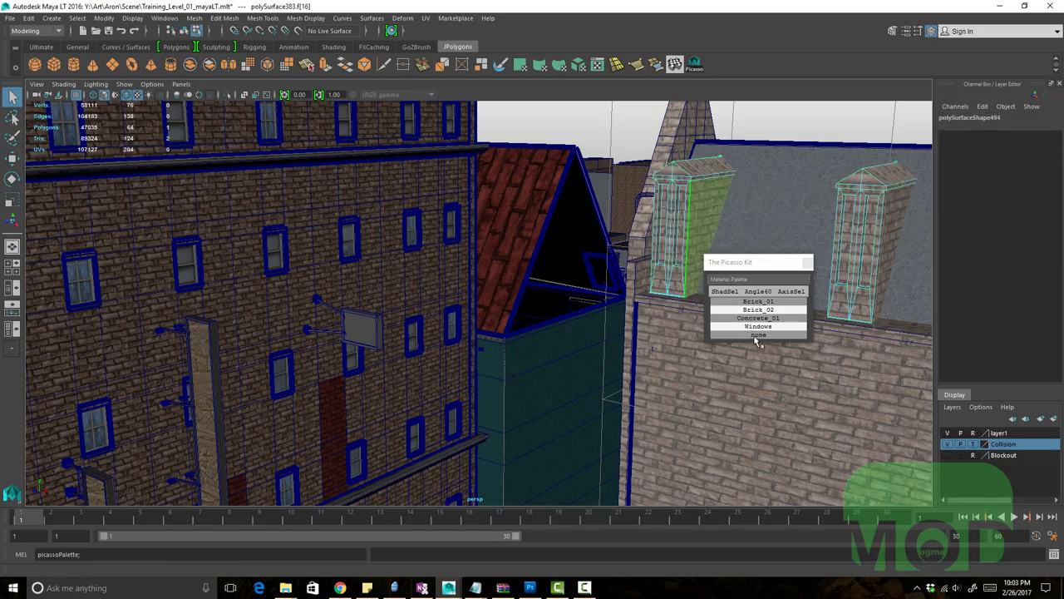
pyautogui.rightClick(754, 338)
pyautogui.click(771, 353)
pyautogui.keyDown('alt'); pyautogui.moveTo(541, 320); pyautogui.dragTo(410, 313, button='right'); pyautogui.keyUp('alt')
pyautogui.keyDown('alt'); pyautogui.moveTo(410, 313); pyautogui.dragTo(487, 264); pyautogui.keyUp('alt')
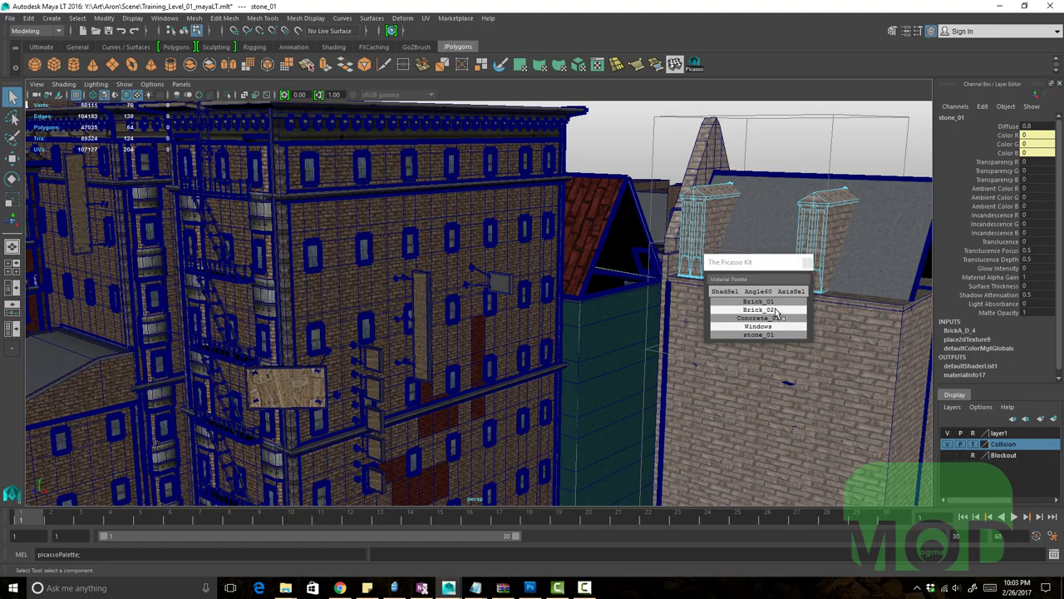
# Close The Picasso Kit palette and relaunch it
pyautogui.keyDown('alt'); pyautogui.moveTo(419, 356); pyautogui.dragTo(468, 340); pyautogui.keyUp('alt')
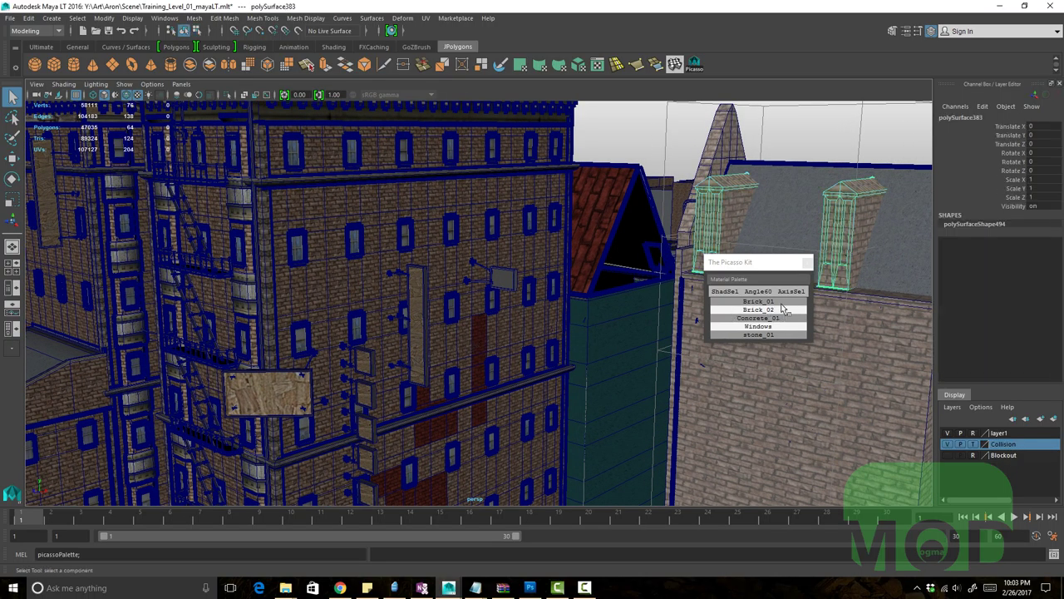
pyautogui.click(808, 263)
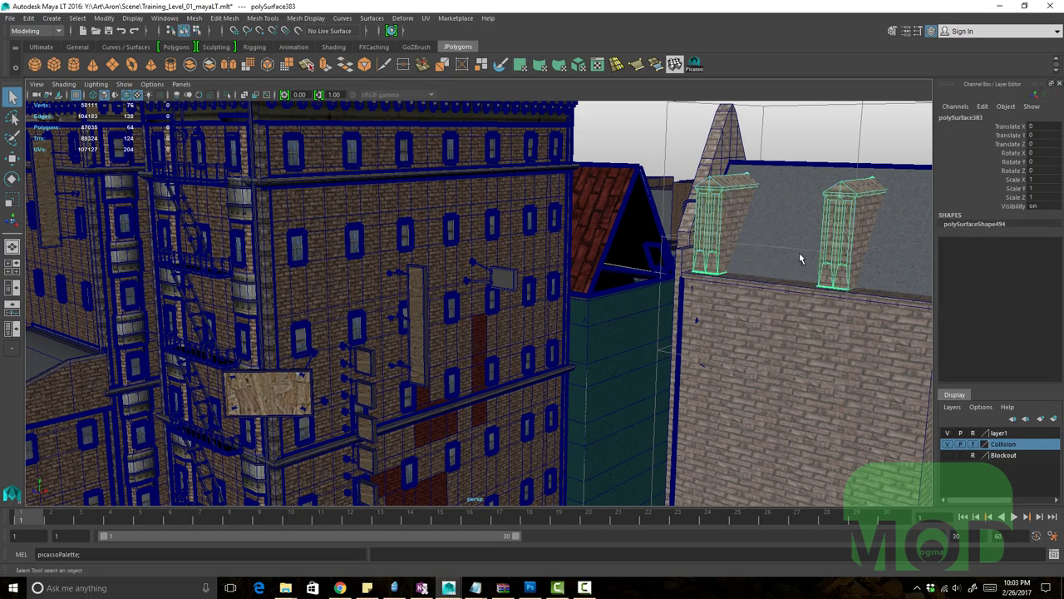
pyautogui.click(694, 64)
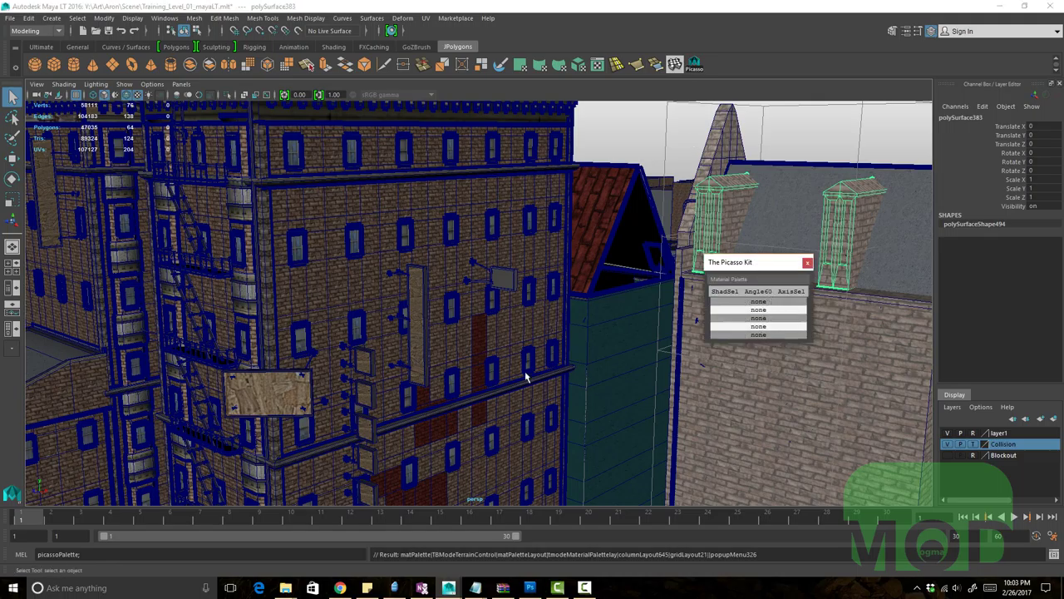
# Extract Brick_01 from a face of the tall building's wall into the first palette swatch
pyautogui.keyDown('alt'); pyautogui.moveTo(525, 376); pyautogui.dragTo(468, 307); pyautogui.keyUp('alt')
pyautogui.keyDown('alt'); pyautogui.moveTo(468, 307); pyautogui.dragTo(595, 324, button='right'); pyautogui.keyUp('alt')
pyautogui.click(607, 263)
pyautogui.keyDown('alt'); pyautogui.moveTo(608, 296); pyautogui.dragTo(619, 331); pyautogui.keyUp('alt')
pyautogui.rightClick(759, 303)
pyautogui.click(780, 316)
# Extract Brick_02 from a red brick face of the same wall into the second palette swatch and return to object selection
pyautogui.click(550, 319)
pyautogui.rightClick(757, 312)
pyautogui.click(778, 325)
pyautogui.press('F8')
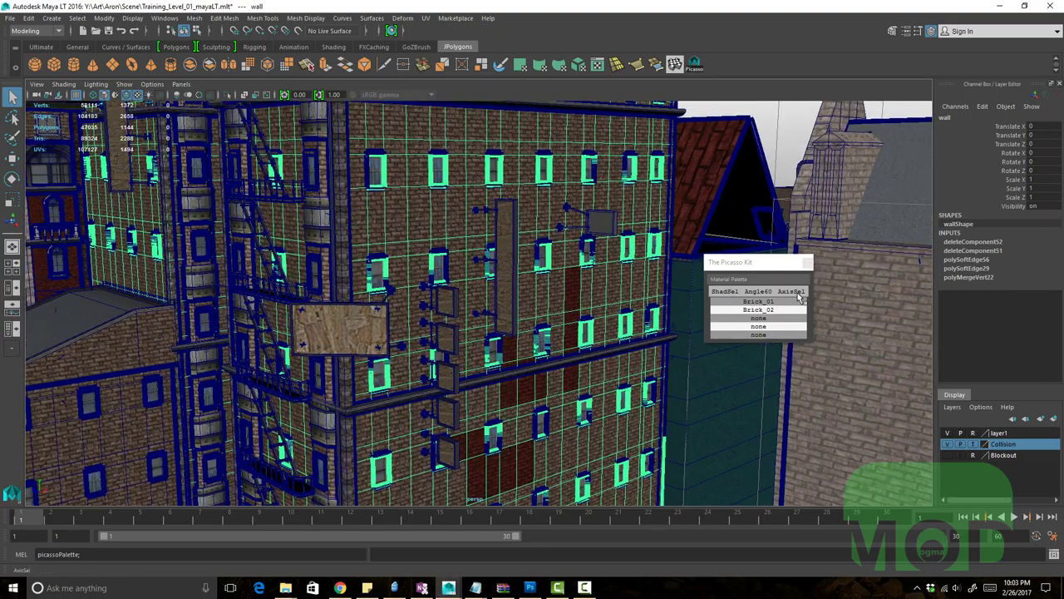
# Select a single Brick_01 face on the tall building's wall and extend the selection to its same-material faces with ShadSel
pyautogui.rightClick(760, 304)
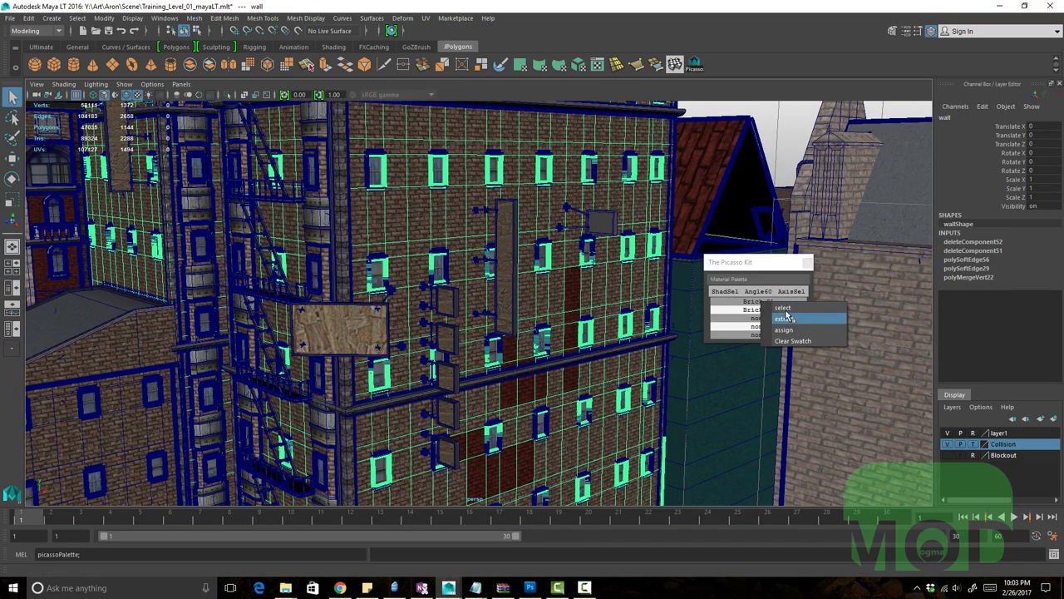
pyautogui.click(786, 308)
pyautogui.keyDown('alt'); pyautogui.moveTo(617, 302); pyautogui.dragTo(512, 241, button='right'); pyautogui.keyUp('alt')
pyautogui.keyDown('alt'); pyautogui.moveTo(511, 241); pyautogui.dragTo(515, 276); pyautogui.keyUp('alt')
pyautogui.keyDown('alt'); pyautogui.moveTo(394, 293); pyautogui.dragTo(493, 316); pyautogui.keyUp('alt')
pyautogui.scroll(5, 572, 351)
pyautogui.keyDown('alt'); pyautogui.moveTo(493, 316); pyautogui.dragTo(534, 302, button='right'); pyautogui.keyUp('alt')
pyautogui.keyDown('alt'); pyautogui.moveTo(535, 302); pyautogui.dragTo(539, 343); pyautogui.keyUp('alt')
pyautogui.press('F8')
pyautogui.click(559, 298)
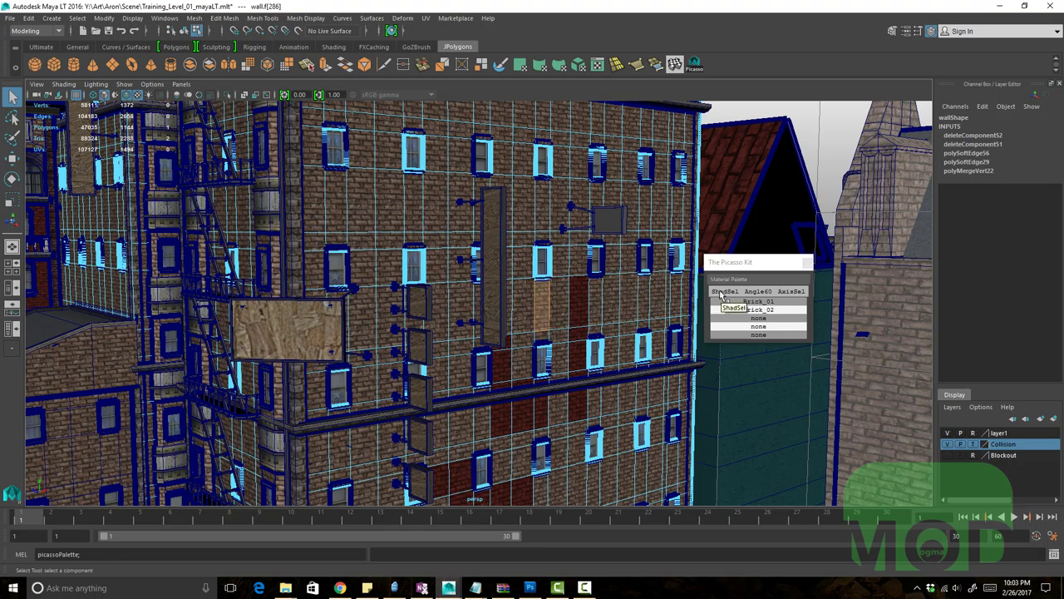
pyautogui.doubleClick(543, 319)
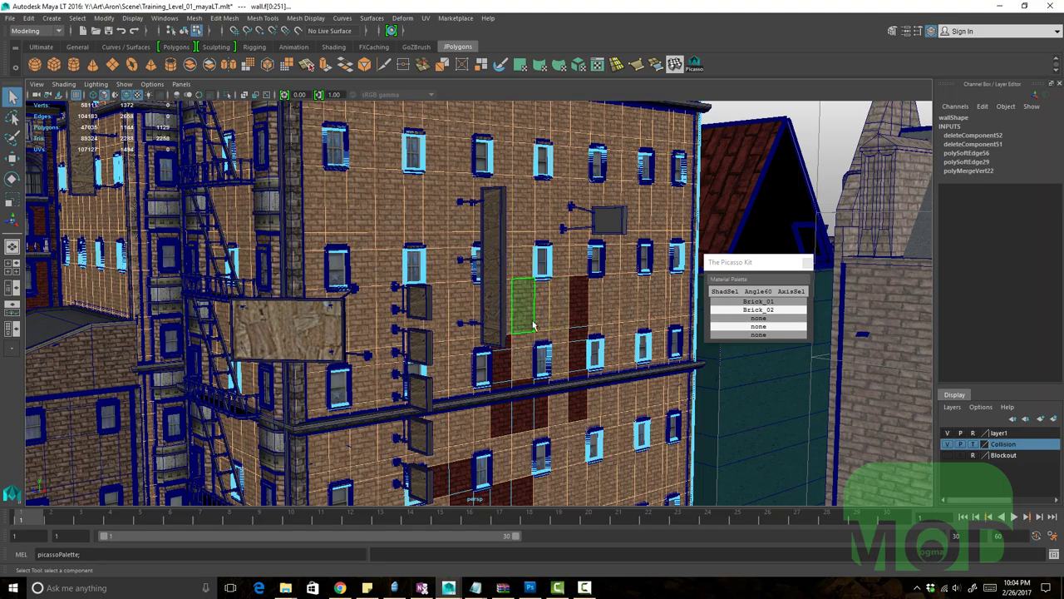
# Examine the selected wall faces around the red brick patches from several angles
pyautogui.keyDown('alt'); pyautogui.moveTo(449, 299); pyautogui.dragTo(463, 308); pyautogui.keyUp('alt')
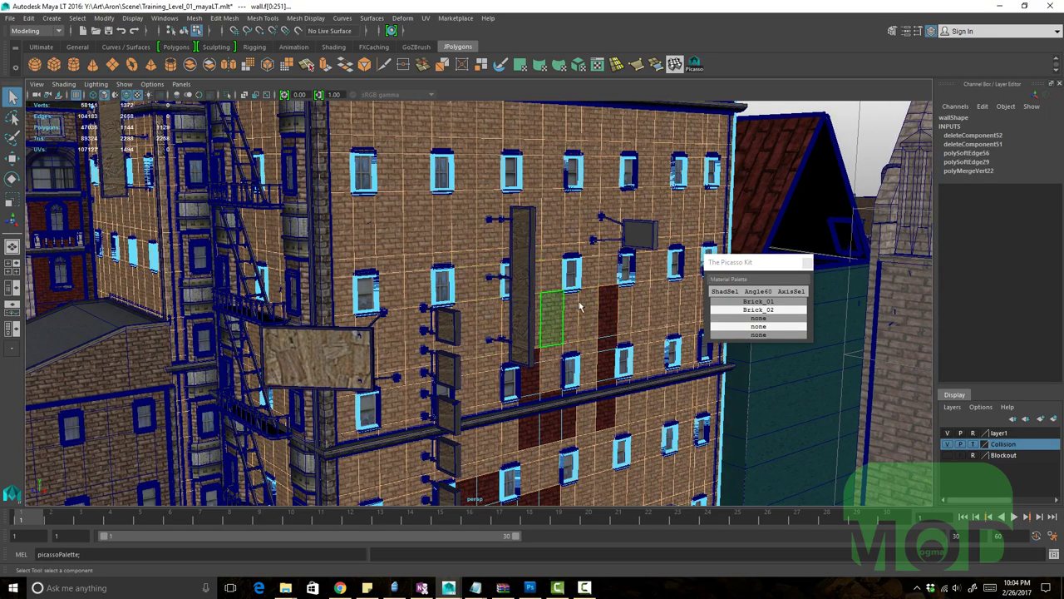
pyautogui.keyDown('alt'); pyautogui.moveTo(580, 306); pyautogui.dragTo(549, 285); pyautogui.keyUp('alt')
pyautogui.keyDown('alt'); pyautogui.moveTo(549, 286); pyautogui.dragTo(522, 313, button='right'); pyautogui.keyUp('alt')
pyautogui.keyDown('alt'); pyautogui.moveTo(522, 313); pyautogui.dragTo(492, 277, button='middle'); pyautogui.keyUp('alt')
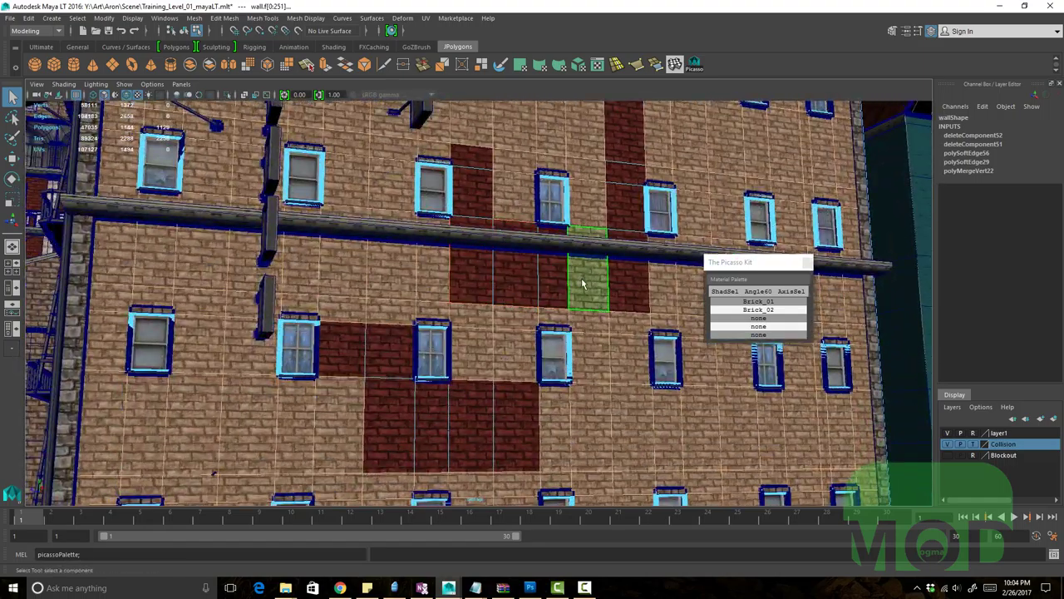
pyautogui.keyDown('alt'); pyautogui.moveTo(582, 285); pyautogui.dragTo(458, 304); pyautogui.keyUp('alt')
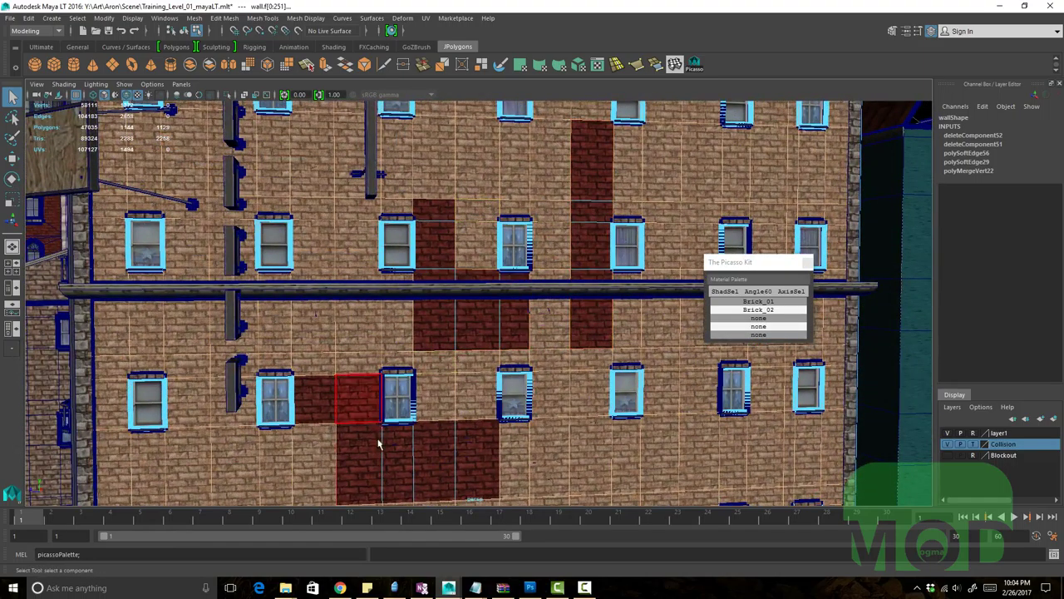
pyautogui.scroll(-5, 519, 373)
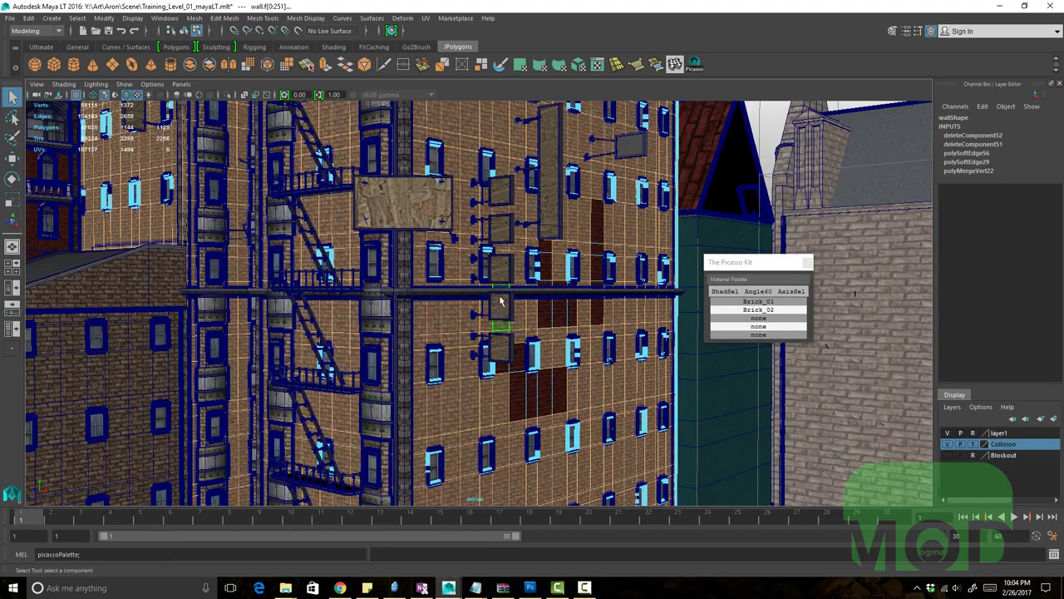
pyautogui.keyDown('alt'); pyautogui.moveTo(529, 321); pyautogui.dragTo(542, 296); pyautogui.keyUp('alt')
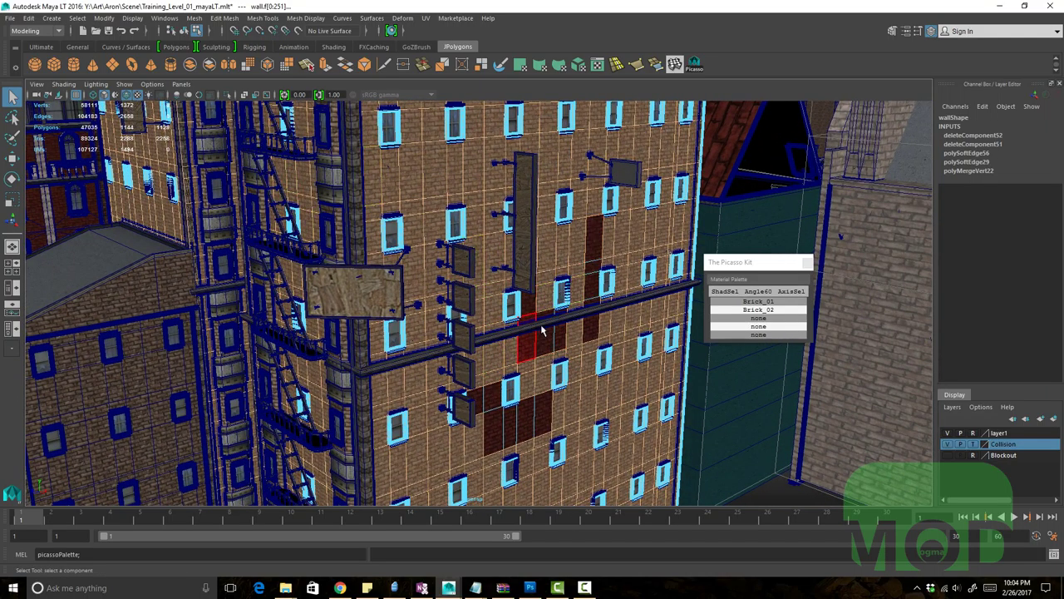
pyautogui.keyDown('alt'); pyautogui.moveTo(542, 331); pyautogui.dragTo(529, 169); pyautogui.keyUp('alt')
pyautogui.keyDown('alt'); pyautogui.moveTo(501, 263); pyautogui.dragTo(492, 218); pyautogui.keyUp('alt')
pyautogui.keyDown('alt'); pyautogui.moveTo(492, 224); pyautogui.dragTo(569, 272, button='right'); pyautogui.keyUp('alt')
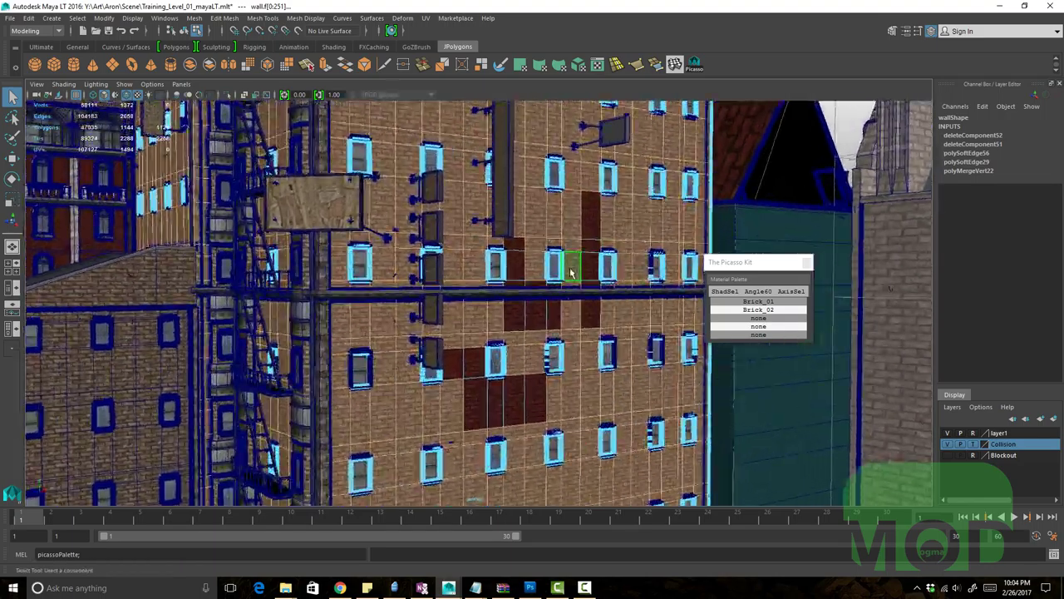
pyautogui.keyDown('alt'); pyautogui.moveTo(527, 312); pyautogui.dragTo(562, 319); pyautogui.keyUp('alt')
# Try ShadSel on the wall in object selection, switch to face selection and pick a face beside the red brick patch
pyautogui.press('F8')
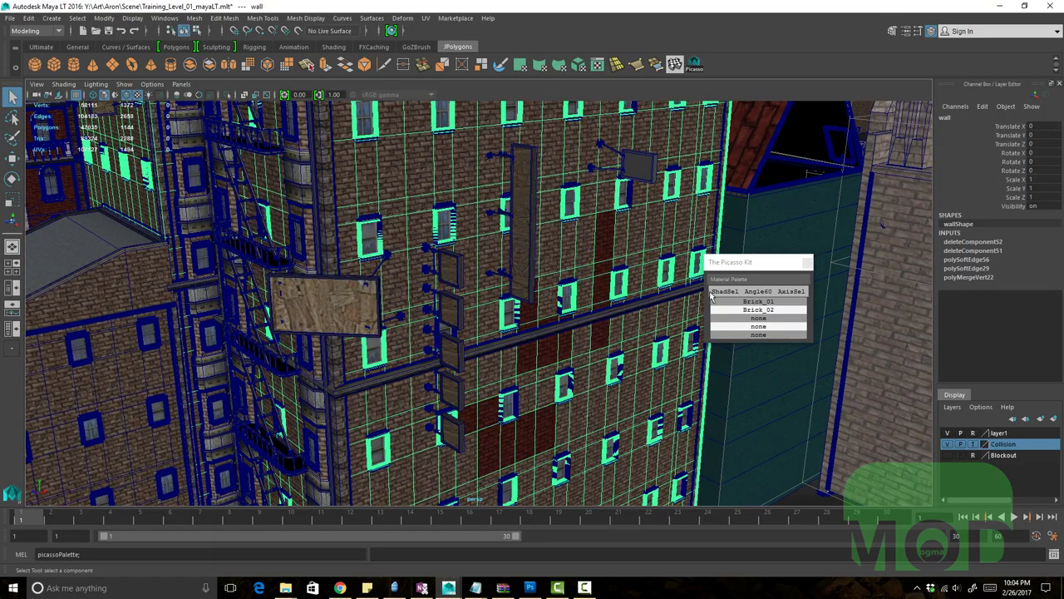
pyautogui.click(729, 295)
pyautogui.moveTo(565, 323)
pyautogui.keyDown('alt'); pyautogui.mouseDown()
pyautogui.moveTo(613, 309)
pyautogui.moveTo(533, 320)
pyautogui.moveTo(558, 325)
pyautogui.mouseUp(); pyautogui.keyUp('alt')
pyautogui.press('F8')
pyautogui.click(727, 296)
pyautogui.click(559, 324)
pyautogui.keyDown('alt'); pyautogui.moveTo(569, 325); pyautogui.dragTo(619, 320, button='right'); pyautogui.keyUp('alt')
pyautogui.click(590, 338)
pyautogui.press('F11')
pyautogui.click(572, 339)
# Select a single Brick_01 face below the ledge and return the wall to object selection
pyautogui.keyDown('alt'); pyautogui.moveTo(466, 297); pyautogui.dragTo(499, 303); pyautogui.keyUp('alt')
pyautogui.keyDown('alt'); pyautogui.moveTo(498, 303); pyautogui.dragTo(517, 306, button='right'); pyautogui.keyUp('alt')
pyautogui.keyDown('alt'); pyautogui.moveTo(517, 306); pyautogui.dragTo(657, 313); pyautogui.keyUp('alt')
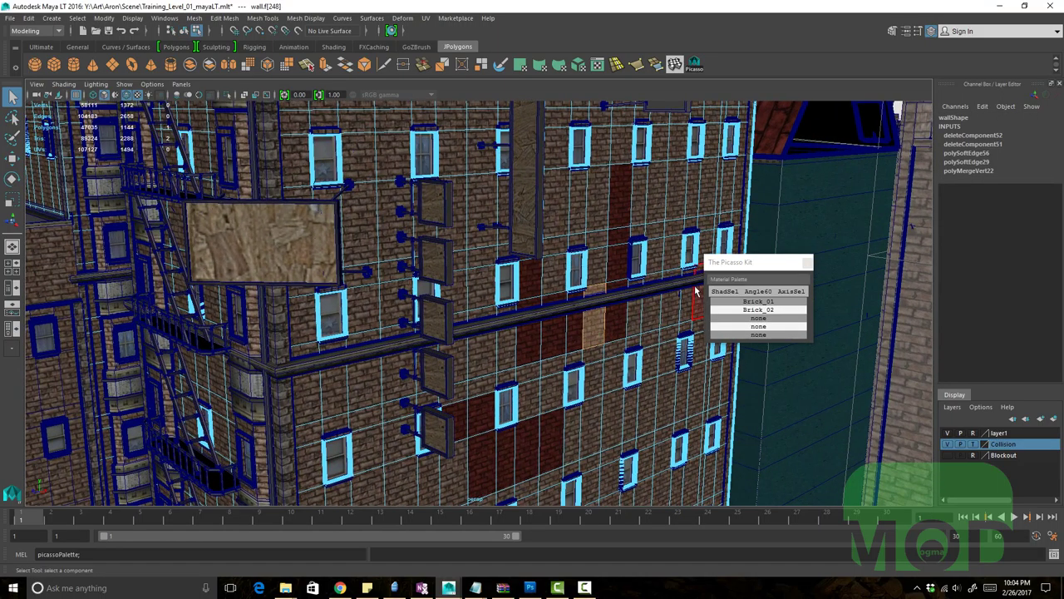
pyautogui.click(635, 314)
pyautogui.click(650, 322)
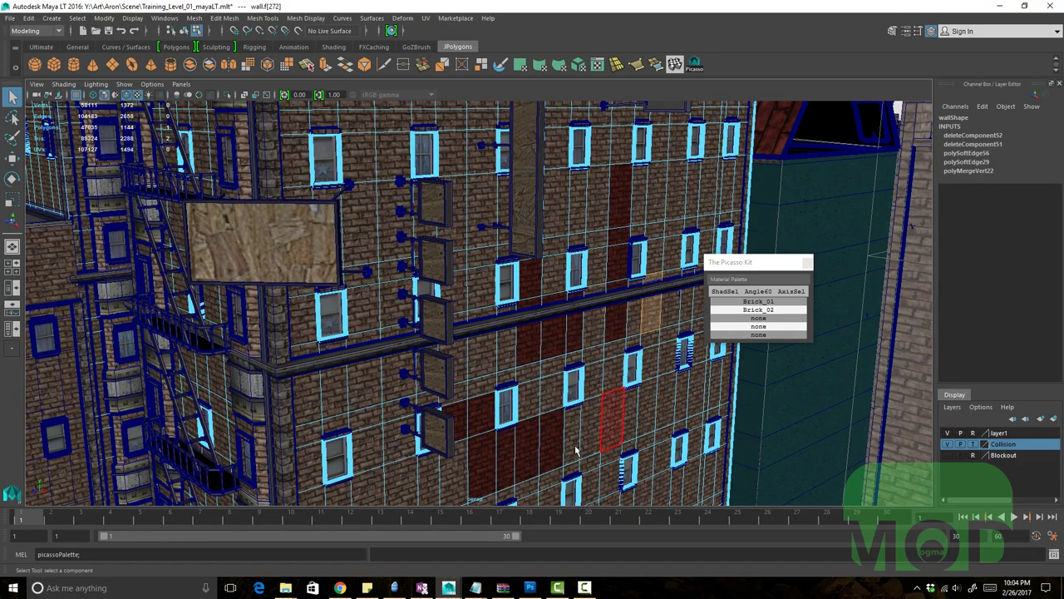
pyautogui.keyDown('alt'); pyautogui.moveTo(589, 313); pyautogui.dragTo(502, 319); pyautogui.keyUp('alt')
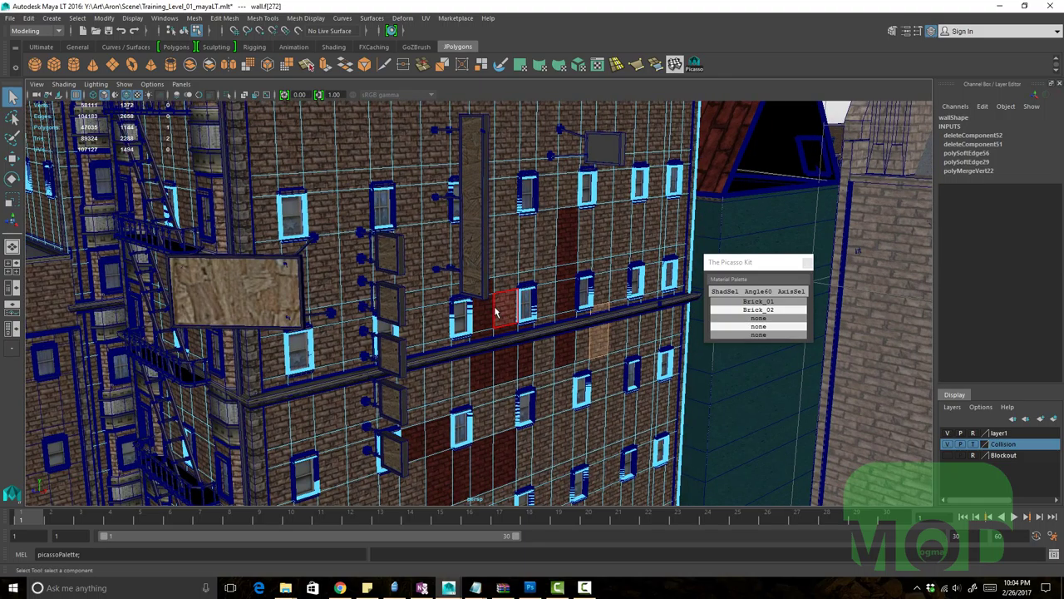
pyautogui.press('F8')
pyautogui.keyDown('alt'); pyautogui.moveTo(495, 323); pyautogui.dragTo(625, 368, button='right'); pyautogui.keyUp('alt')
pyautogui.keyDown('alt'); pyautogui.moveTo(625, 369); pyautogui.dragTo(556, 328); pyautogui.keyUp('alt')
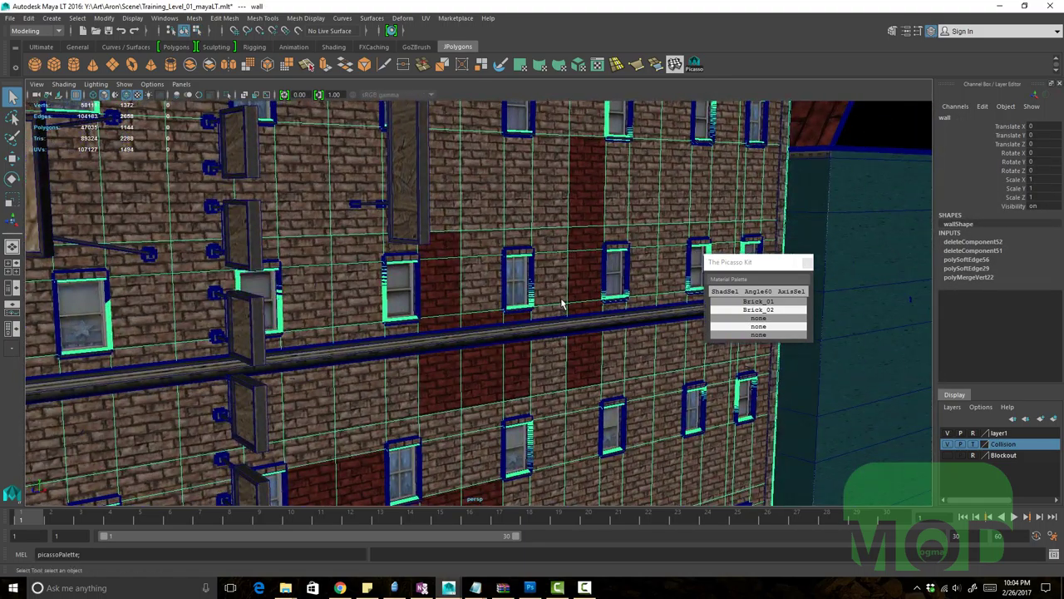
pyautogui.keyDown('alt'); pyautogui.moveTo(555, 300); pyautogui.dragTo(532, 303, button='right'); pyautogui.keyUp('alt')
pyautogui.keyDown('alt'); pyautogui.moveTo(532, 303); pyautogui.dragTo(555, 259, button='middle'); pyautogui.keyUp('alt')
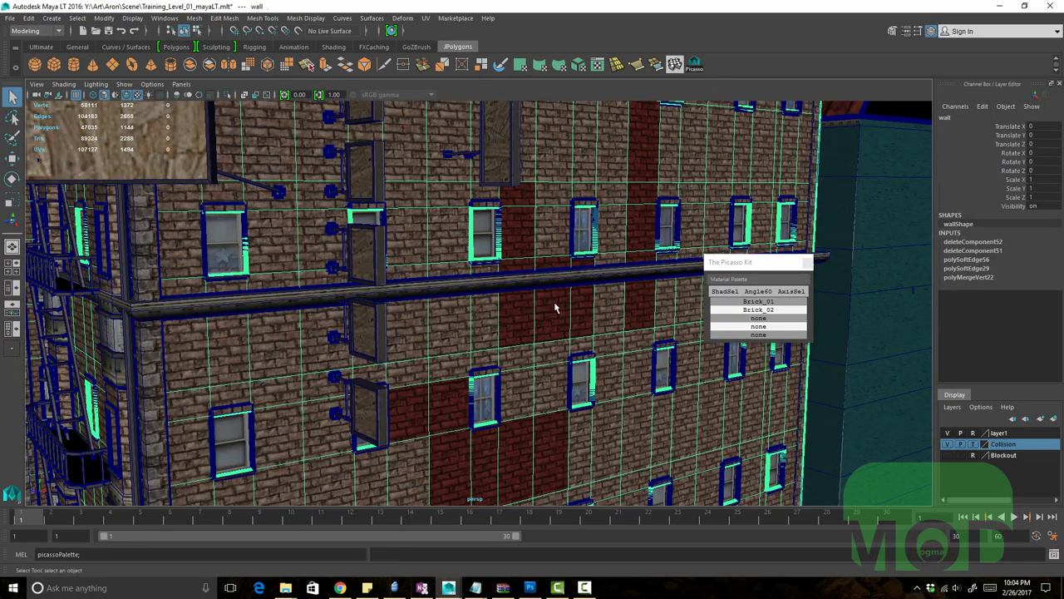
# Select one Brick_02 face in the patch below the ledge and extend the selection across that patch with ShadSel
pyautogui.press('F8')
pyautogui.click(559, 316)
pyautogui.keyDown('alt'); pyautogui.moveTo(565, 342); pyautogui.dragTo(549, 334, button='right'); pyautogui.keyUp('alt')
pyautogui.keyDown('alt'); pyautogui.moveTo(549, 333); pyautogui.dragTo(548, 327, button='middle'); pyautogui.keyUp('alt')
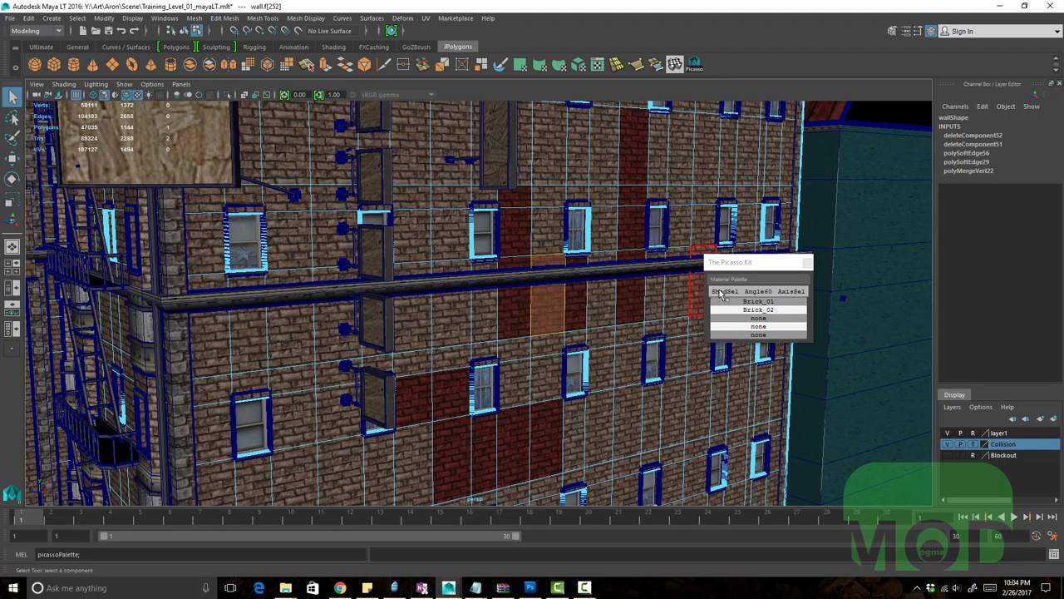
pyautogui.click(724, 293)
pyautogui.keyDown('alt'); pyautogui.moveTo(584, 296); pyautogui.dragTo(525, 315); pyautogui.keyUp('alt')
# Add a face of the neighbouring vertical red brick strip and extend the selection over the whole strip with ShadSel
pyautogui.keyDown('shift'); pyautogui.click(594, 250); pyautogui.keyUp('shift')
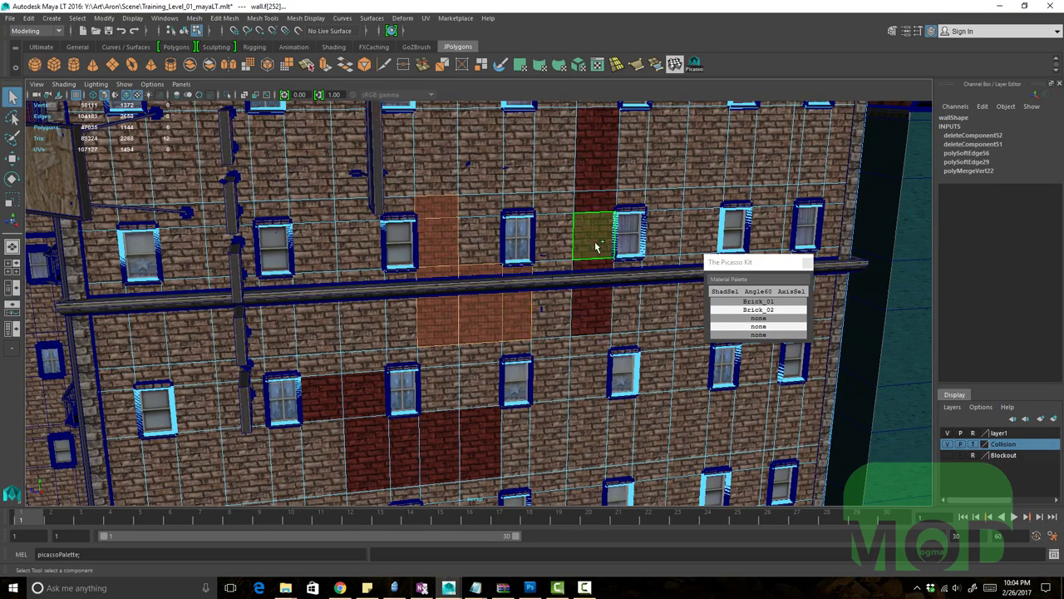
pyautogui.keyDown('alt'); pyautogui.moveTo(509, 383); pyautogui.dragTo(522, 366, button='middle'); pyautogui.keyUp('alt')
pyautogui.keyDown('alt'); pyautogui.moveTo(601, 268); pyautogui.dragTo(599, 310, button='middle'); pyautogui.keyUp('alt')
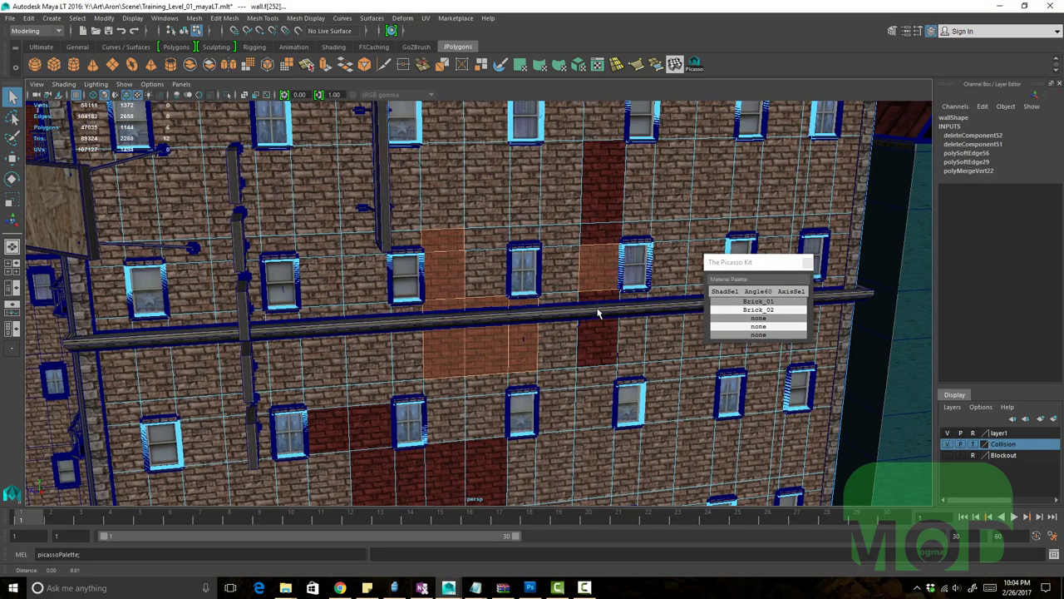
pyautogui.click(728, 294)
pyautogui.keyDown('alt'); pyautogui.moveTo(593, 260); pyautogui.dragTo(612, 235, button='middle'); pyautogui.keyUp('alt')
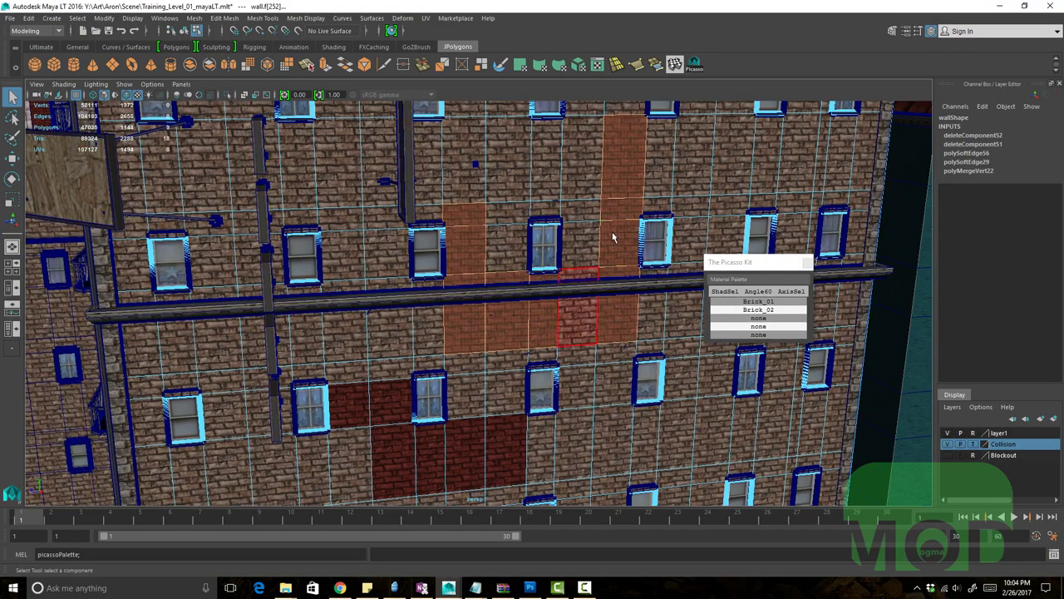
# Add a face of the lowest red brick patch and extend the selection across that patch with ShadSel
pyautogui.keyDown('shift'); pyautogui.click(517, 441); pyautogui.keyUp('shift')
pyautogui.keyDown('alt'); pyautogui.moveTo(544, 378); pyautogui.dragTo(567, 338, button='middle'); pyautogui.keyUp('alt')
pyautogui.click(724, 292)
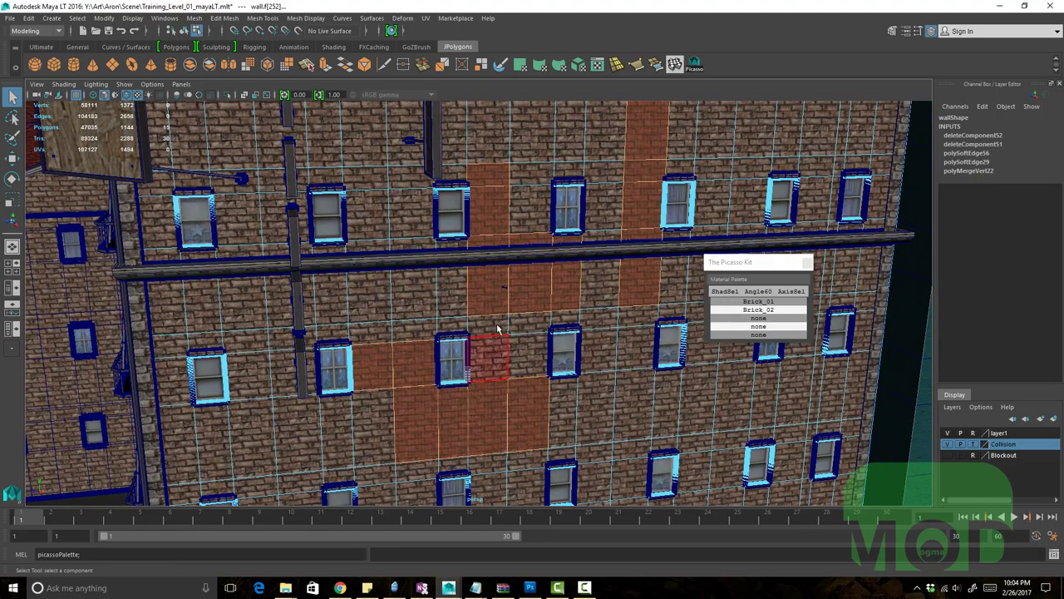
pyautogui.moveTo(497, 328)
pyautogui.keyDown('alt'); pyautogui.mouseDown()
pyautogui.moveTo(640, 339)
pyautogui.moveTo(496, 341)
pyautogui.mouseUp(); pyautogui.keyUp('alt')
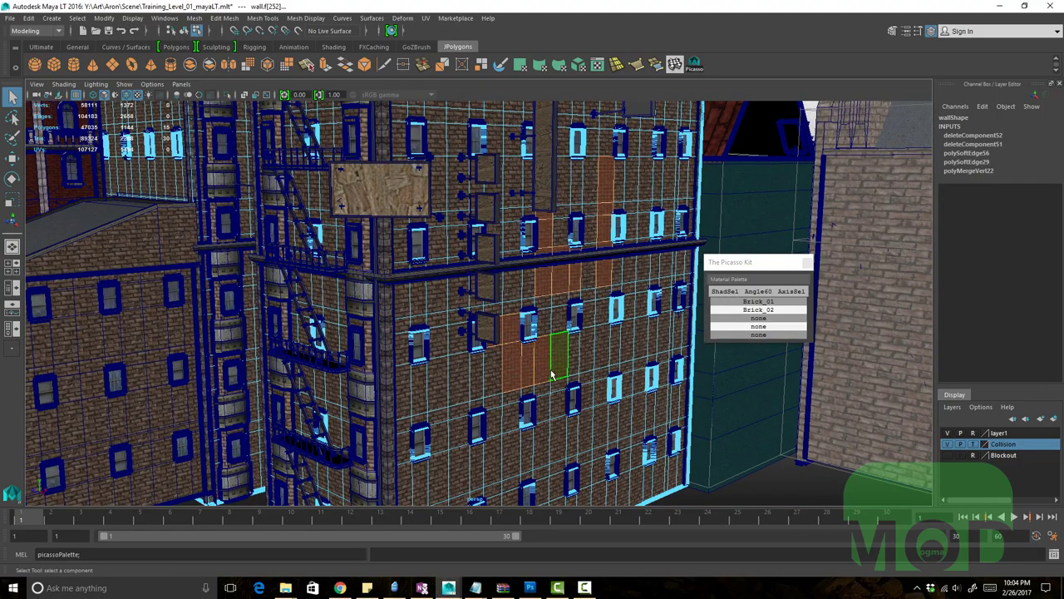
pyautogui.keyDown('alt'); pyautogui.moveTo(546, 374); pyautogui.dragTo(761, 336); pyautogui.keyUp('alt')
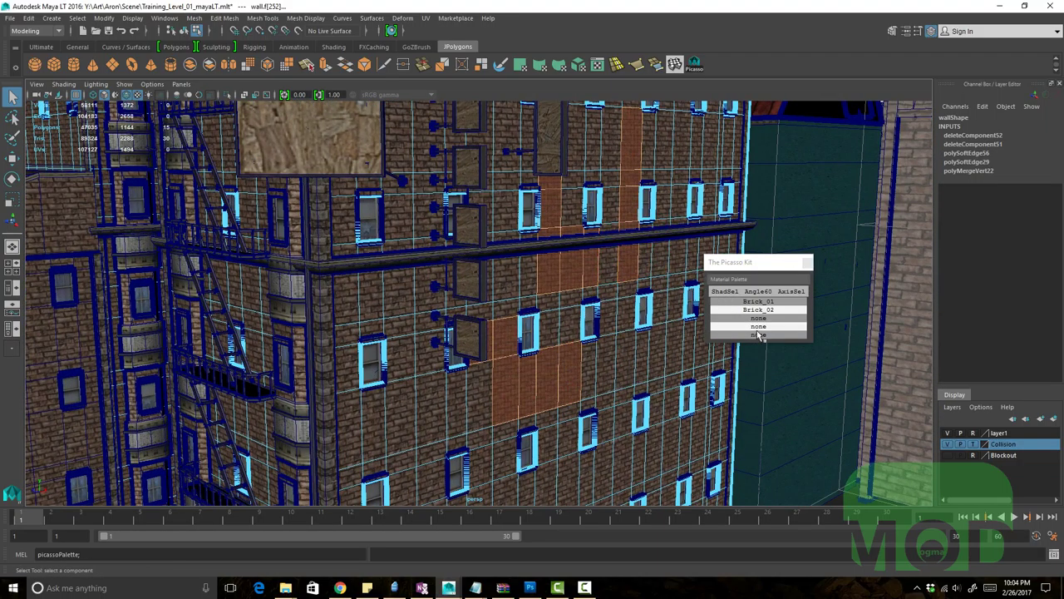
# Reselect one face in each of the three red brick patches and extend the selection to all patches together with ShadSel
pyautogui.keyDown('alt'); pyautogui.moveTo(536, 391); pyautogui.dragTo(570, 367); pyautogui.keyUp('alt')
pyautogui.keyDown('alt'); pyautogui.moveTo(571, 367); pyautogui.dragTo(547, 367, button='middle'); pyautogui.keyUp('alt')
pyautogui.click(548, 369)
pyautogui.keyDown('alt'); pyautogui.moveTo(549, 369); pyautogui.dragTo(570, 381, button='right'); pyautogui.keyUp('alt')
pyautogui.keyDown('shift'); pyautogui.click(583, 255); pyautogui.keyUp('shift')
pyautogui.keyDown('alt'); pyautogui.moveTo(582, 254); pyautogui.dragTo(386, 347); pyautogui.keyUp('alt')
pyautogui.keyDown('shift'); pyautogui.click(566, 266); pyautogui.keyUp('shift')
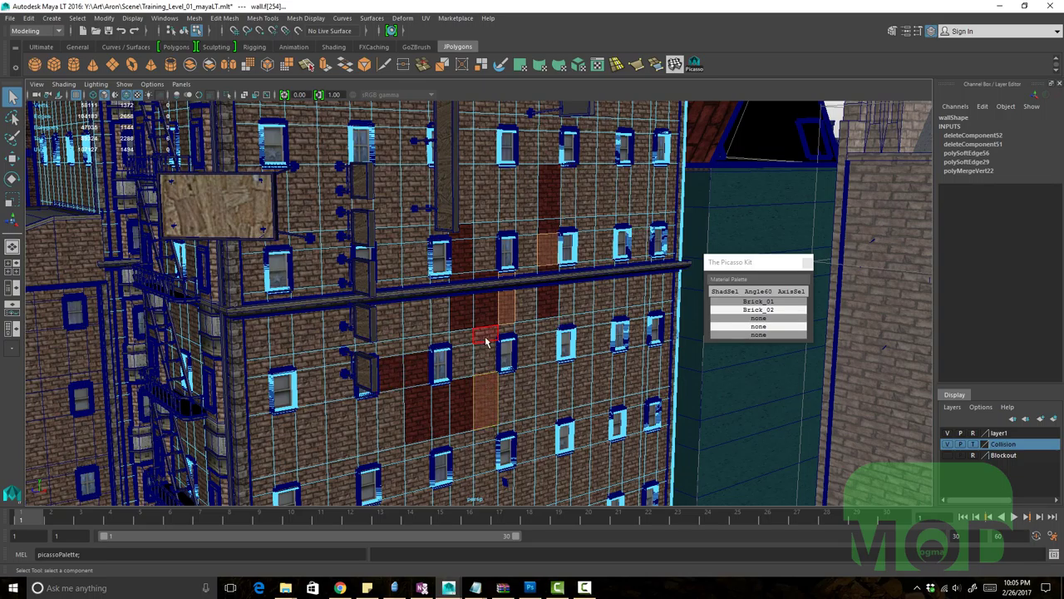
pyautogui.click(727, 292)
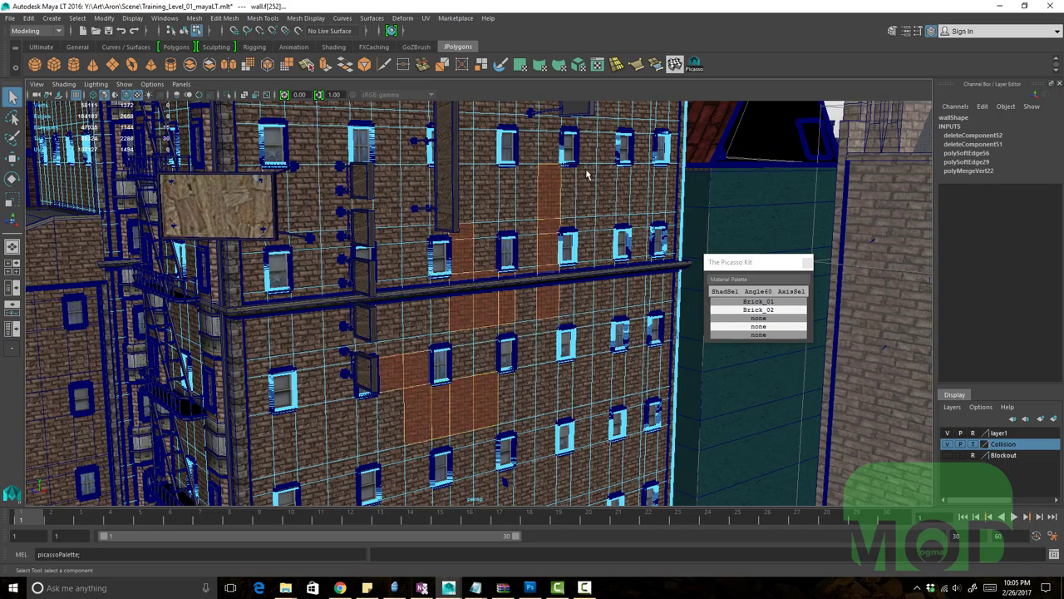
# Assign Brick_02 to a scattered pattern of brick faces around and between the upper windows of the tall building's wall
pyautogui.keyDown('alt'); pyautogui.moveTo(586, 255); pyautogui.dragTo(507, 248, button='right'); pyautogui.keyUp('alt')
pyautogui.keyDown('alt'); pyautogui.moveTo(507, 247); pyautogui.dragTo(443, 282); pyautogui.keyUp('alt')
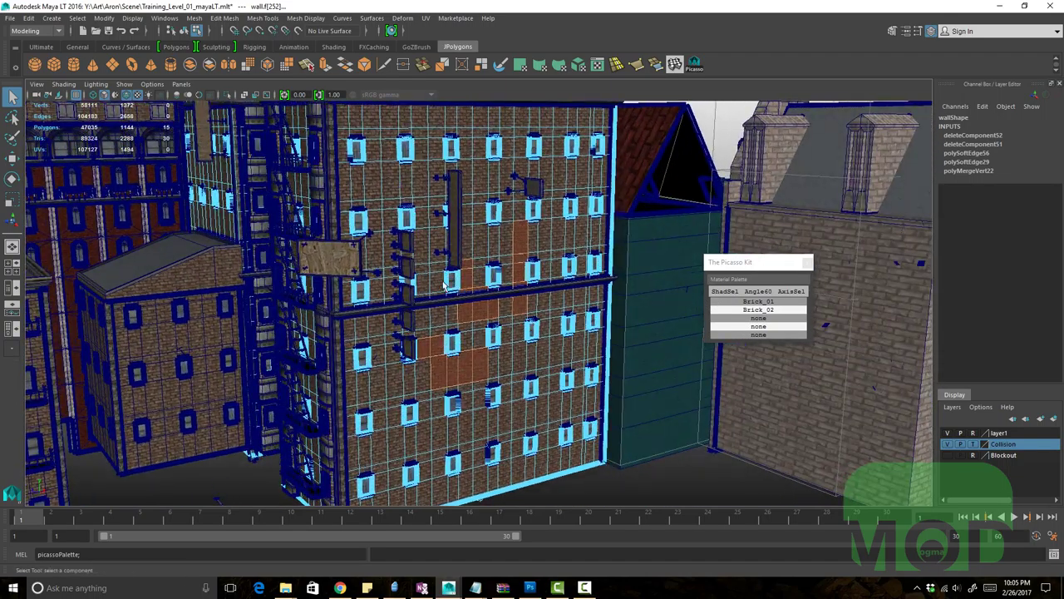
pyautogui.scroll(8, 445, 285)
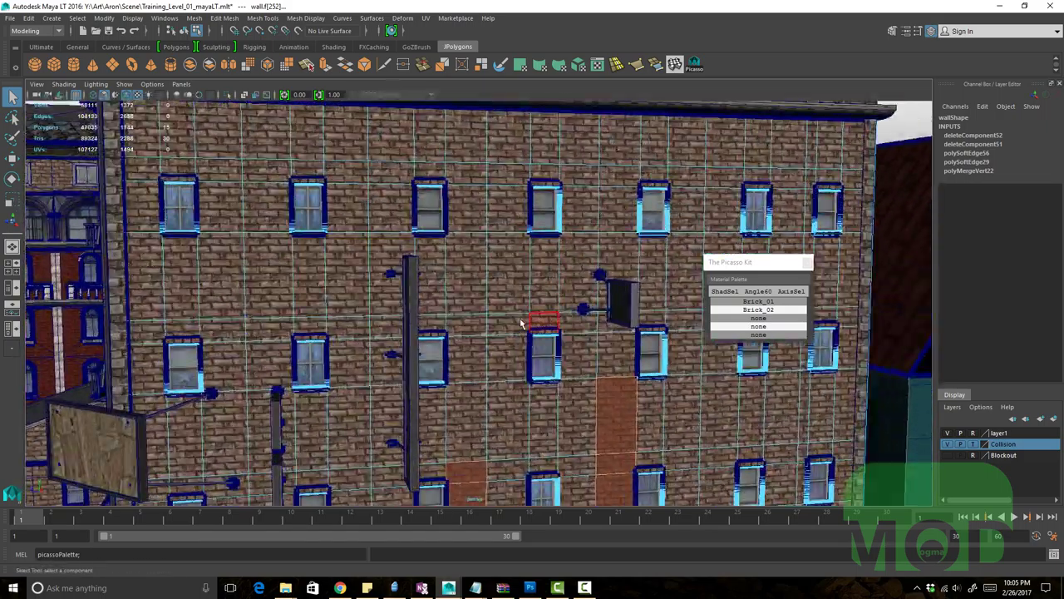
pyautogui.click(509, 324)
pyautogui.keyDown('shift'); pyautogui.click(473, 297); pyautogui.keyUp('shift')
pyautogui.keyDown('shift'); pyautogui.click(432, 324); pyautogui.keyUp('shift')
pyautogui.keyDown('shift'); pyautogui.click(400, 291); pyautogui.keyUp('shift')
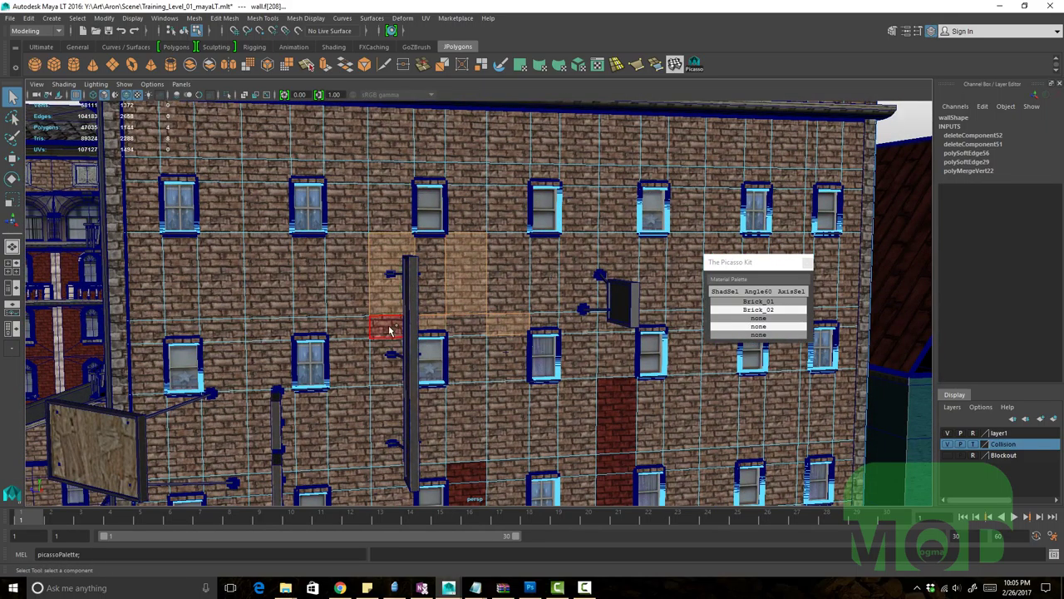
pyautogui.keyDown('shift'); pyautogui.click(347, 326); pyautogui.keyUp('shift')
pyautogui.keyDown('shift'); pyautogui.click(309, 274); pyautogui.keyUp('shift')
pyautogui.keyDown('shift'); pyautogui.click(309, 326); pyautogui.keyUp('shift')
pyautogui.keyDown('shift'); pyautogui.click(267, 326); pyautogui.keyUp('shift')
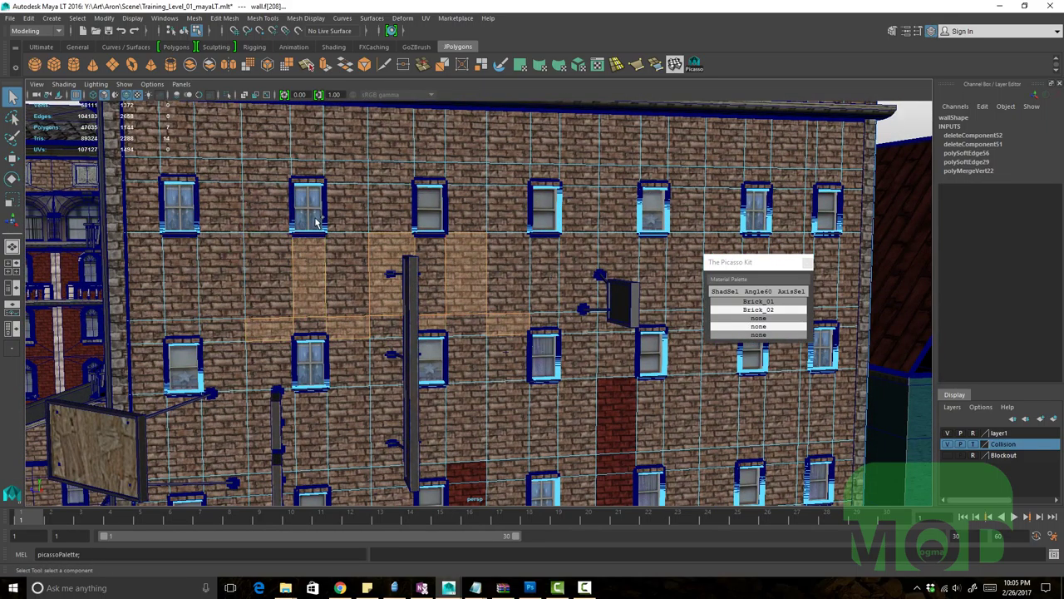
pyautogui.keyDown('shift'); pyautogui.click(266, 207); pyautogui.keyUp('shift')
pyautogui.keyDown('shift'); pyautogui.click(345, 207); pyautogui.keyUp('shift')
pyautogui.keyDown('shift'); pyautogui.click(467, 208); pyautogui.keyUp('shift')
pyautogui.keyDown('shift'); pyautogui.click(509, 208); pyautogui.keyUp('shift')
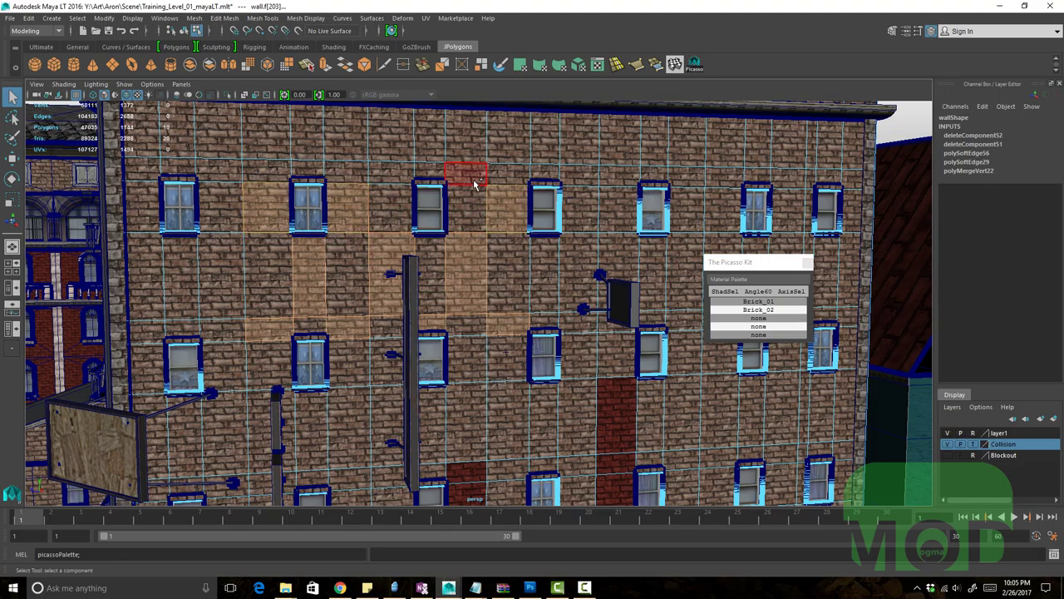
pyautogui.keyDown('shift'); pyautogui.click(474, 183); pyautogui.keyUp('shift')
pyautogui.keyDown('shift'); pyautogui.click(378, 177); pyautogui.keyUp('shift')
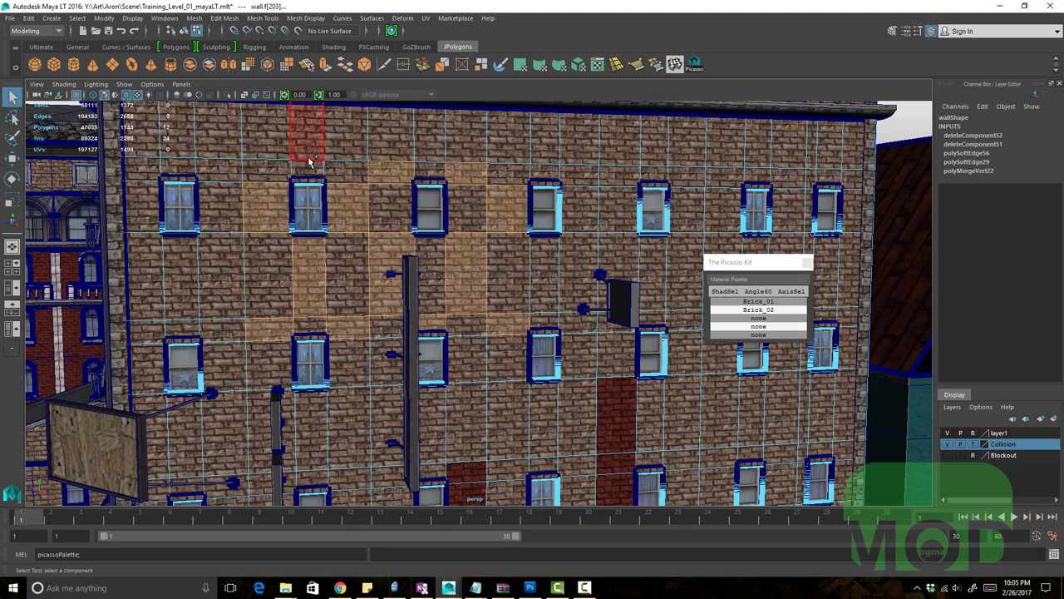
pyautogui.keyDown('shift'); pyautogui.click(308, 172); pyautogui.keyUp('shift')
pyautogui.keyDown('shift'); pyautogui.click(545, 175); pyautogui.keyUp('shift')
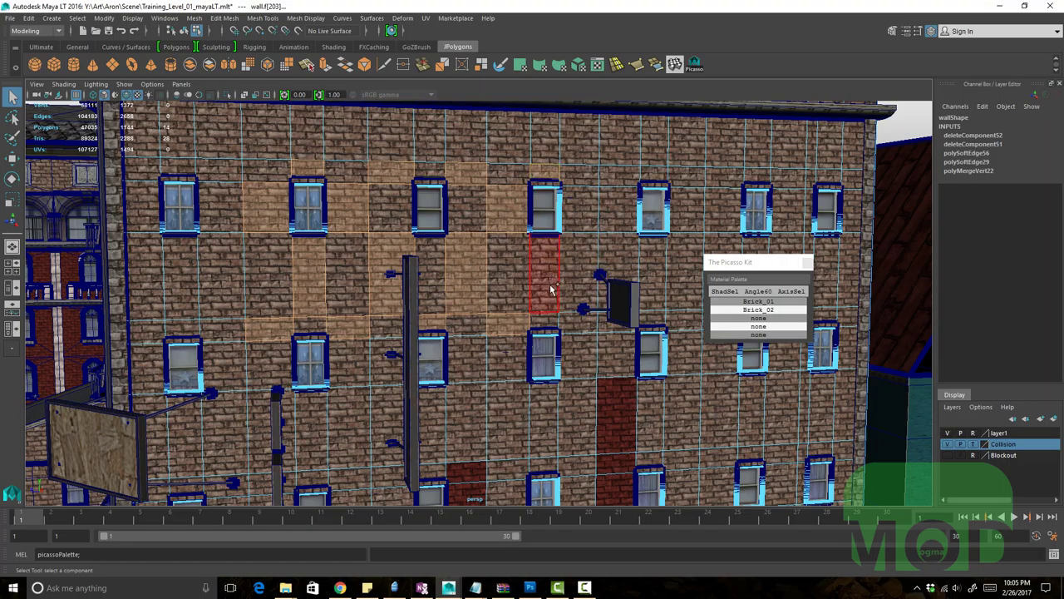
pyautogui.keyDown('shift'); pyautogui.click(544, 274); pyautogui.keyUp('shift')
pyautogui.click(713, 312)
pyautogui.keyDown('alt'); pyautogui.moveTo(604, 343); pyautogui.dragTo(486, 320, button='right'); pyautogui.keyUp('alt')
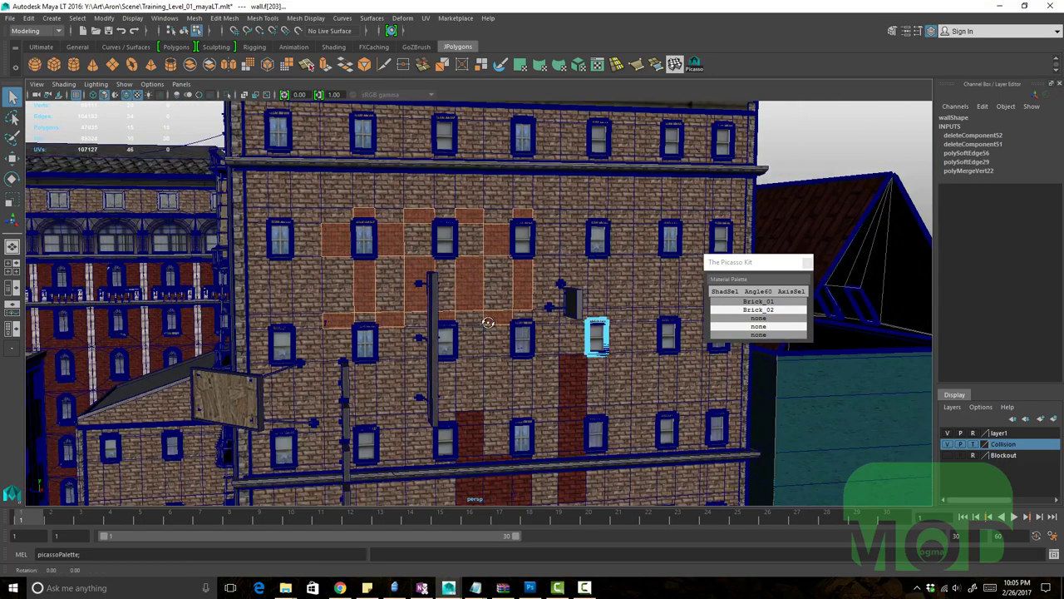
pyautogui.keyDown('alt'); pyautogui.moveTo(487, 320); pyautogui.dragTo(540, 363); pyautogui.keyUp('alt')
pyautogui.click(533, 364)
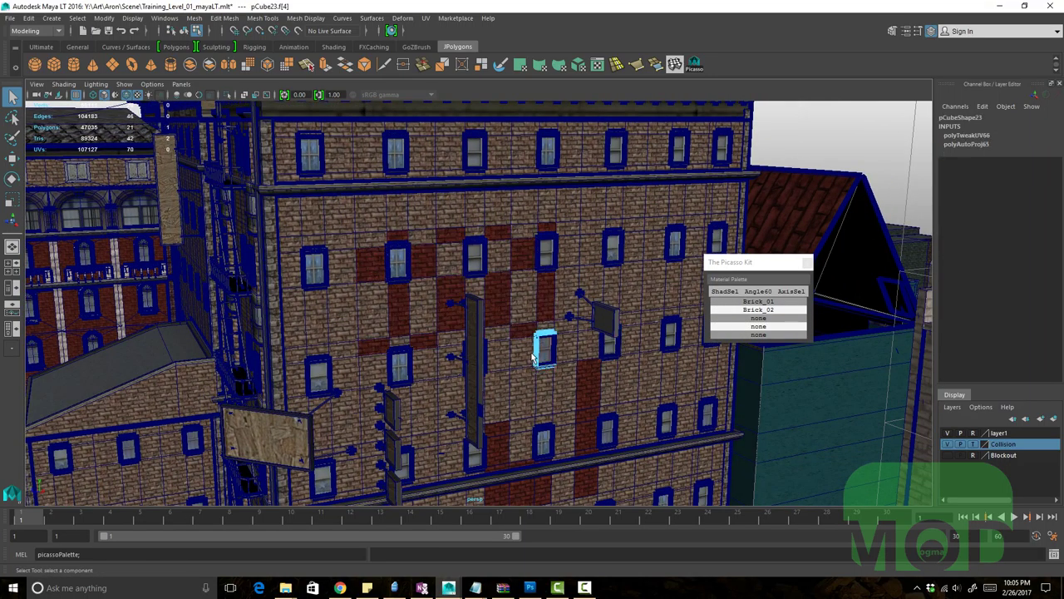
# Pick a face in each red brick patch on the tall building's wall, extend the selection with ShadSel, and assign Brick_01
pyautogui.press('F8')
pyautogui.click(496, 372)
pyautogui.keyDown('alt'); pyautogui.moveTo(497, 372); pyautogui.dragTo(416, 271); pyautogui.keyUp('alt')
pyautogui.keyDown('alt'); pyautogui.moveTo(416, 271); pyautogui.dragTo(504, 328, button='right'); pyautogui.keyUp('alt')
pyautogui.press('F8')
pyautogui.click(492, 334)
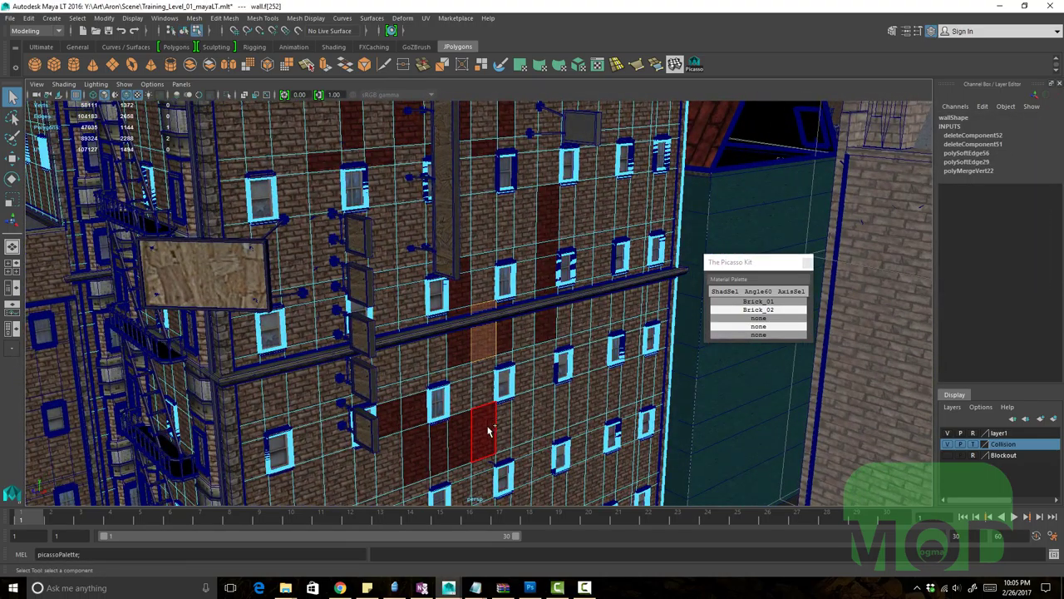
pyautogui.keyDown('shift'); pyautogui.click(488, 430); pyautogui.keyUp('shift')
pyautogui.keyDown('shift'); pyautogui.click(544, 273); pyautogui.keyUp('shift')
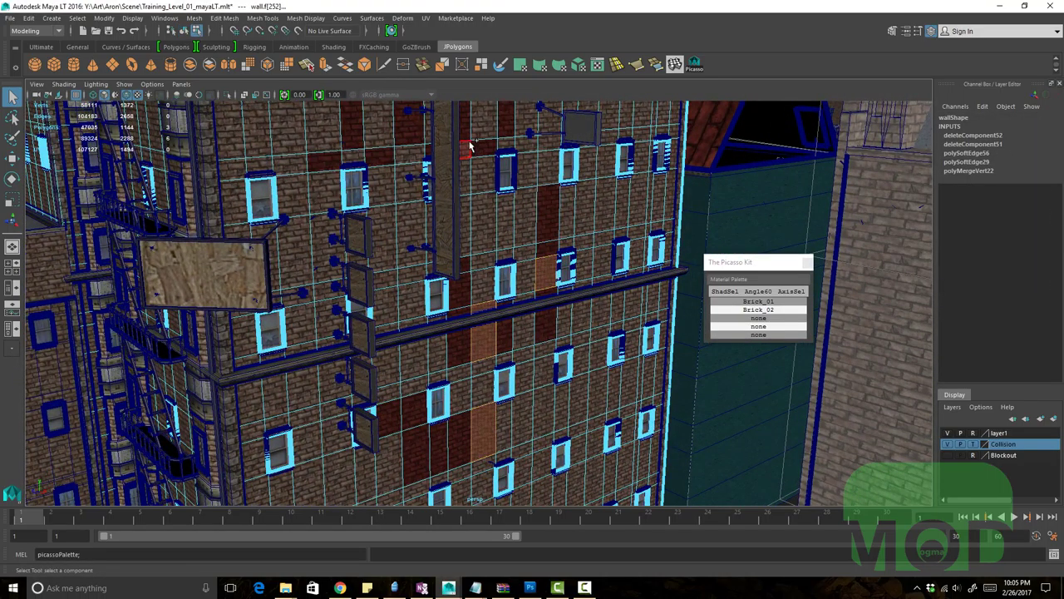
pyautogui.click(722, 293)
pyautogui.click(760, 304)
pyautogui.click(641, 311)
# Select a single face between the upper windows of the tall building and extend the selection across the whole flat facade with Angle60
pyautogui.keyDown('alt'); pyautogui.moveTo(639, 313); pyautogui.dragTo(522, 223); pyautogui.keyUp('alt')
pyautogui.keyDown('alt'); pyautogui.moveTo(547, 357); pyautogui.dragTo(429, 274, button='right'); pyautogui.keyUp('alt')
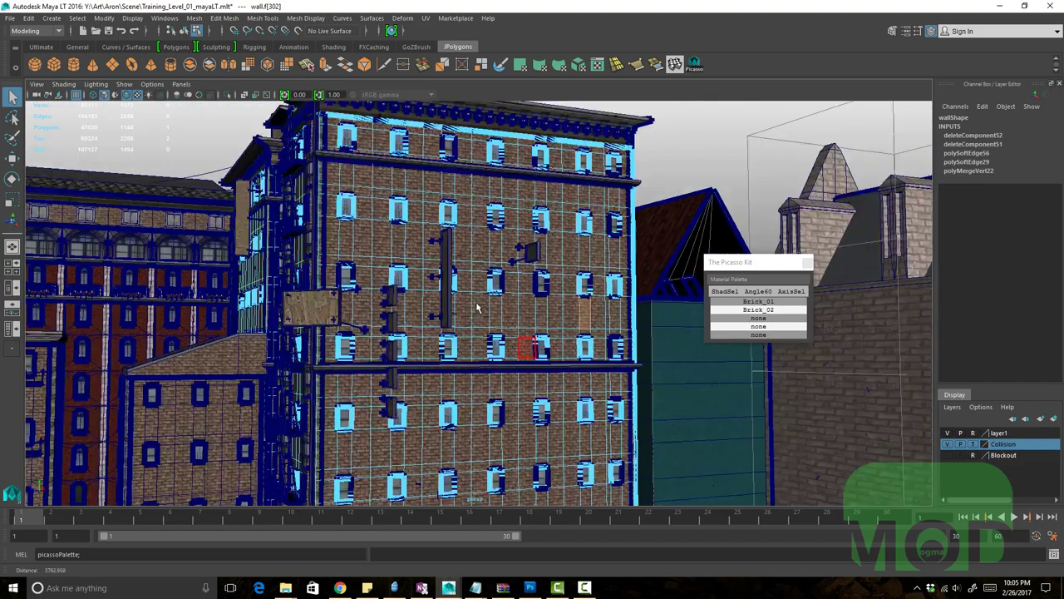
pyautogui.keyDown('alt'); pyautogui.moveTo(428, 275); pyautogui.dragTo(489, 324); pyautogui.keyUp('alt')
pyautogui.press('F8')
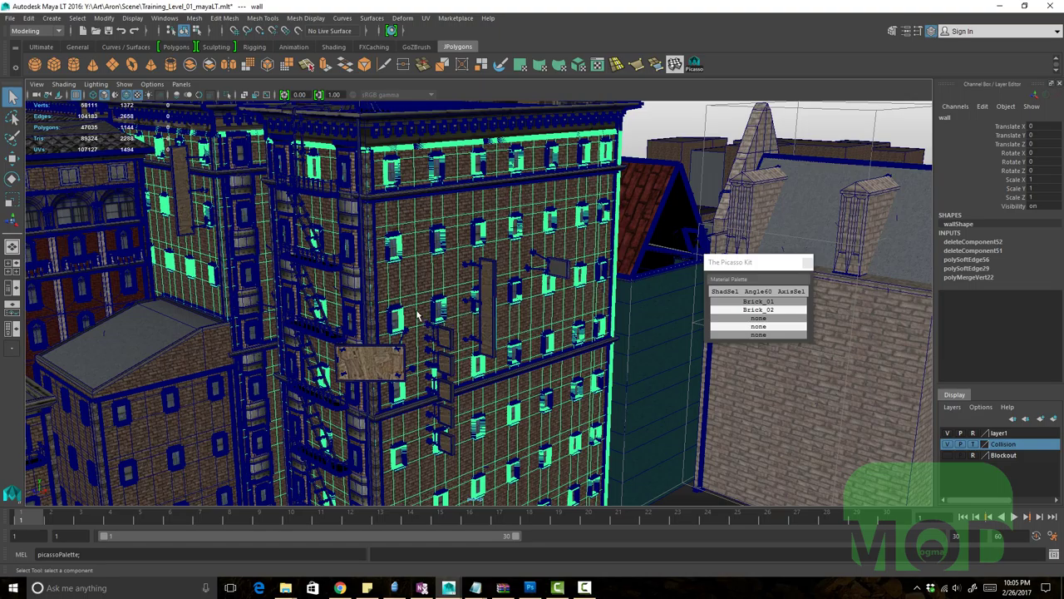
pyautogui.keyDown('alt'); pyautogui.moveTo(417, 314); pyautogui.dragTo(479, 318); pyautogui.keyUp('alt')
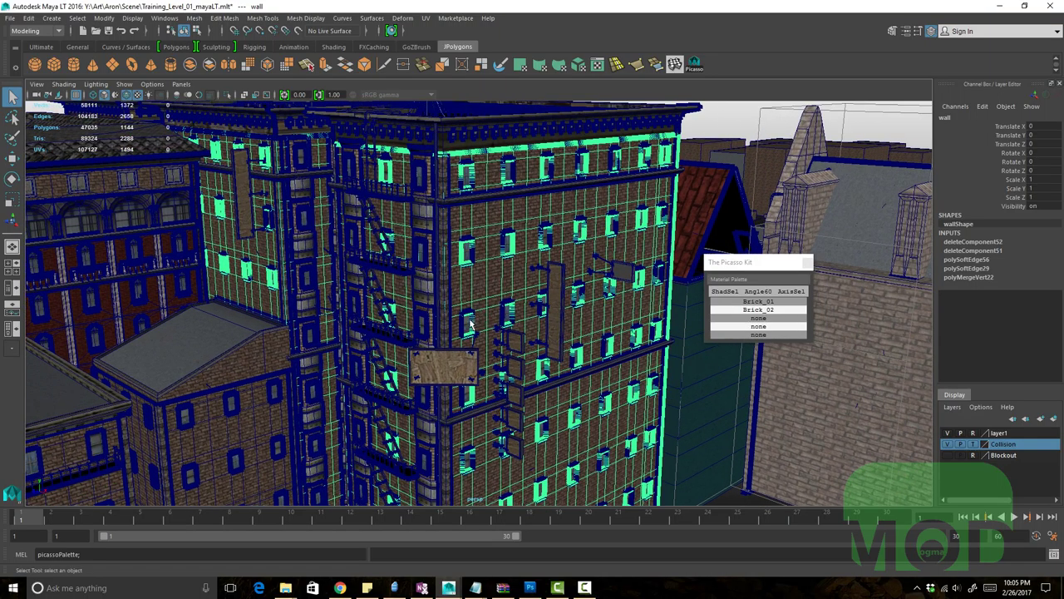
pyautogui.keyDown('alt'); pyautogui.moveTo(386, 292); pyautogui.dragTo(472, 293, button='right'); pyautogui.keyUp('alt')
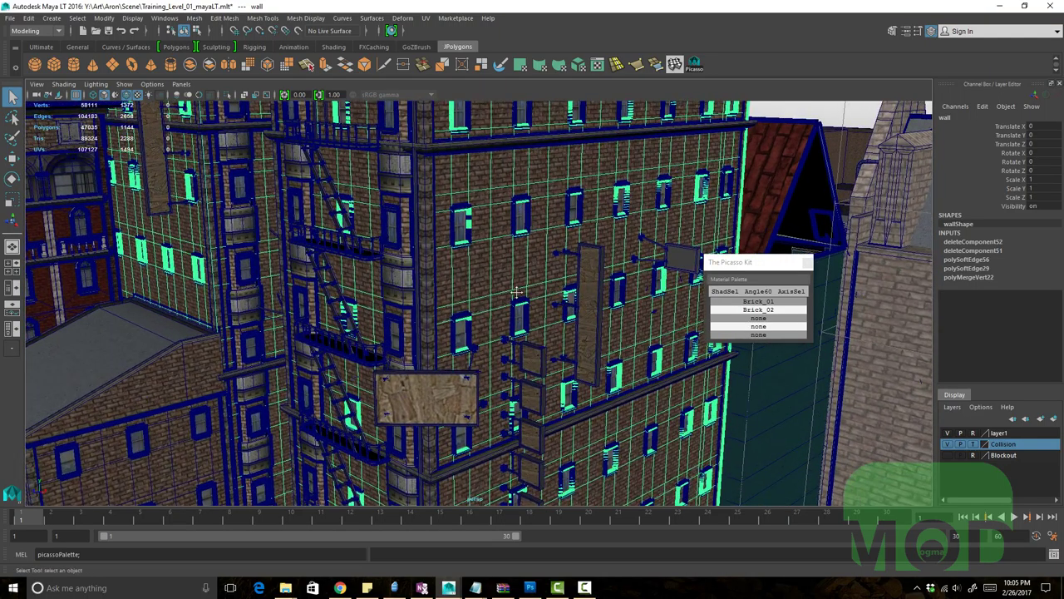
pyautogui.keyDown('alt'); pyautogui.moveTo(472, 293); pyautogui.dragTo(474, 308, button='middle'); pyautogui.keyUp('alt')
pyautogui.press('F8')
pyautogui.click(518, 289)
pyautogui.keyDown('alt'); pyautogui.moveTo(457, 272); pyautogui.dragTo(366, 258, button='right'); pyautogui.keyUp('alt')
pyautogui.keyDown('alt'); pyautogui.moveTo(366, 257); pyautogui.dragTo(399, 287); pyautogui.keyUp('alt')
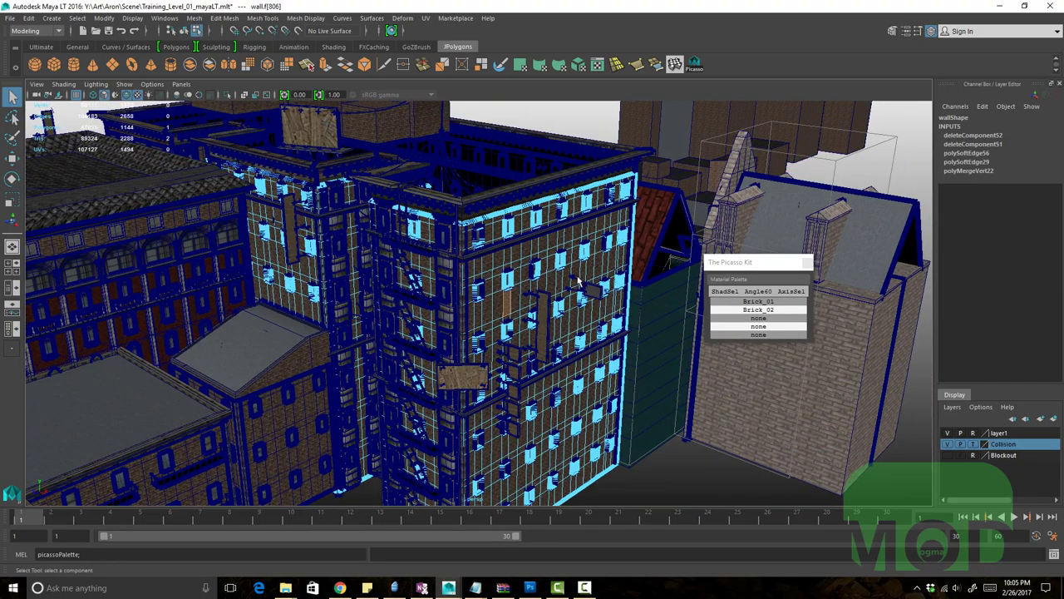
pyautogui.scroll(2, 574, 285)
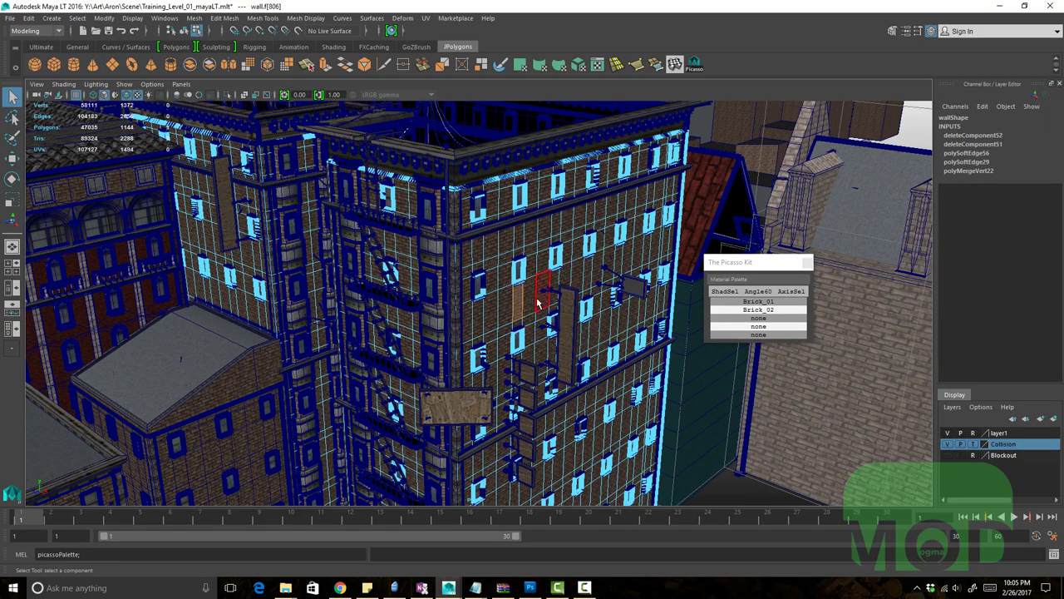
pyautogui.click(524, 341)
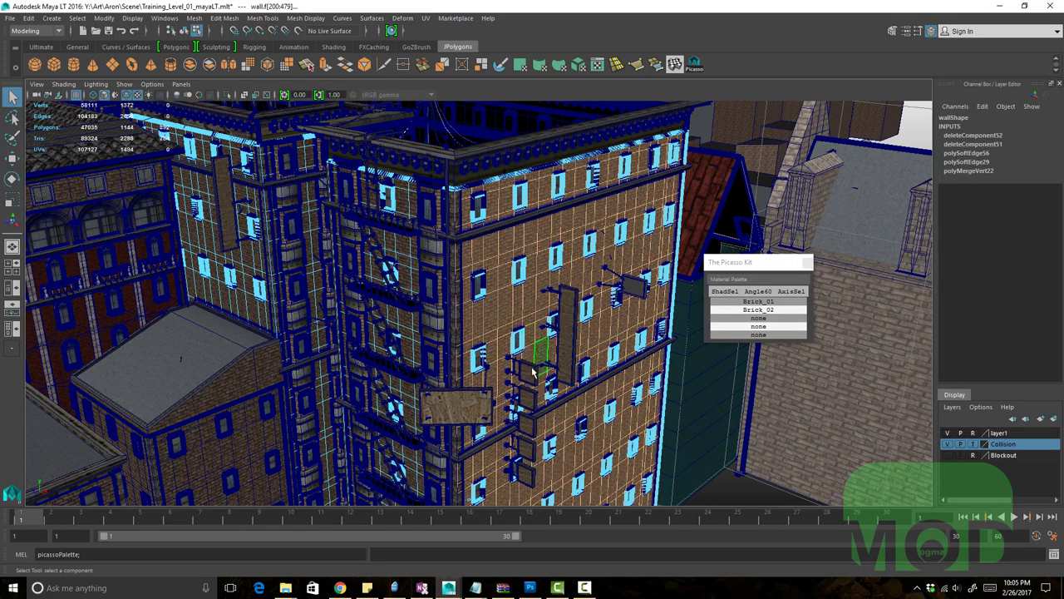
pyautogui.keyDown('alt'); pyautogui.moveTo(532, 374); pyautogui.dragTo(544, 316); pyautogui.keyUp('alt')
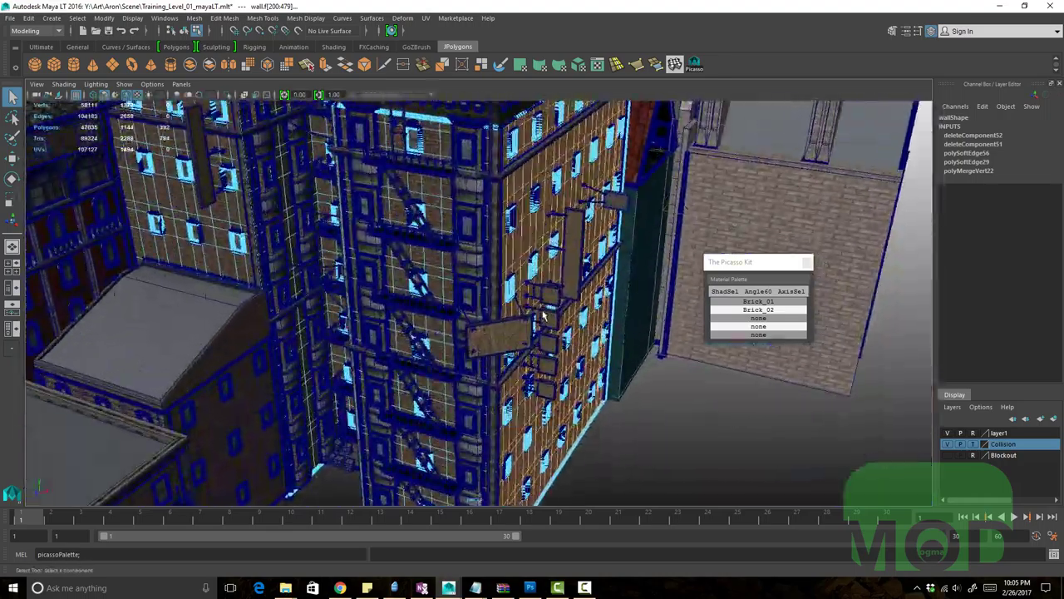
pyautogui.keyDown('alt'); pyautogui.moveTo(445, 289); pyautogui.dragTo(572, 277); pyautogui.keyUp('alt')
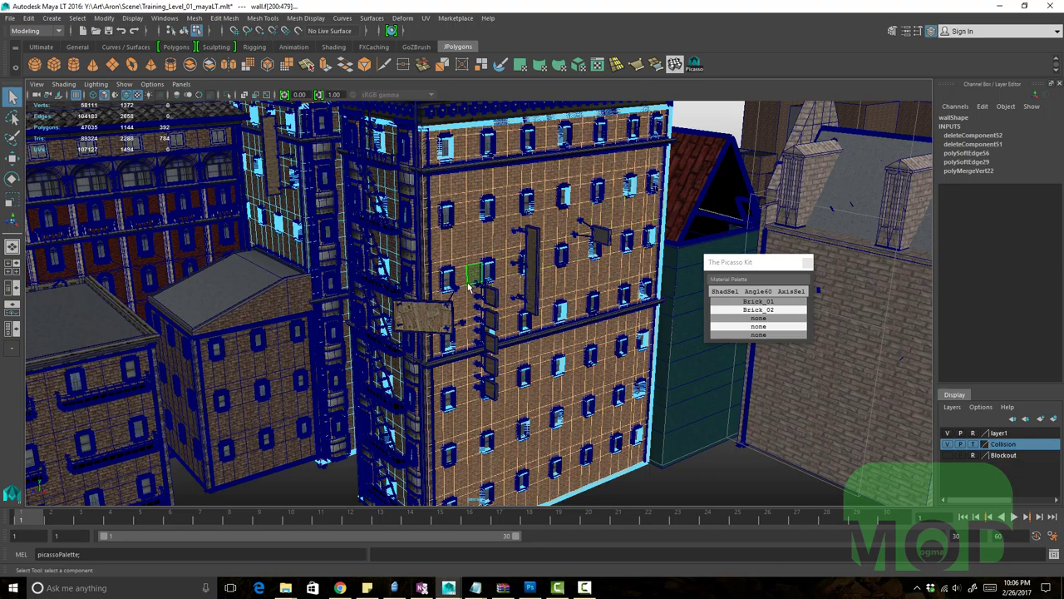
# Reselect a single wall face beside the tall vertical sign and extend the selection over the facade again with Angle60
pyautogui.keyDown('alt'); pyautogui.moveTo(466, 287); pyautogui.dragTo(545, 295, button='right'); pyautogui.keyUp('alt')
pyautogui.keyDown('alt'); pyautogui.moveTo(545, 296); pyautogui.dragTo(551, 285); pyautogui.keyUp('alt')
pyautogui.press('F8')
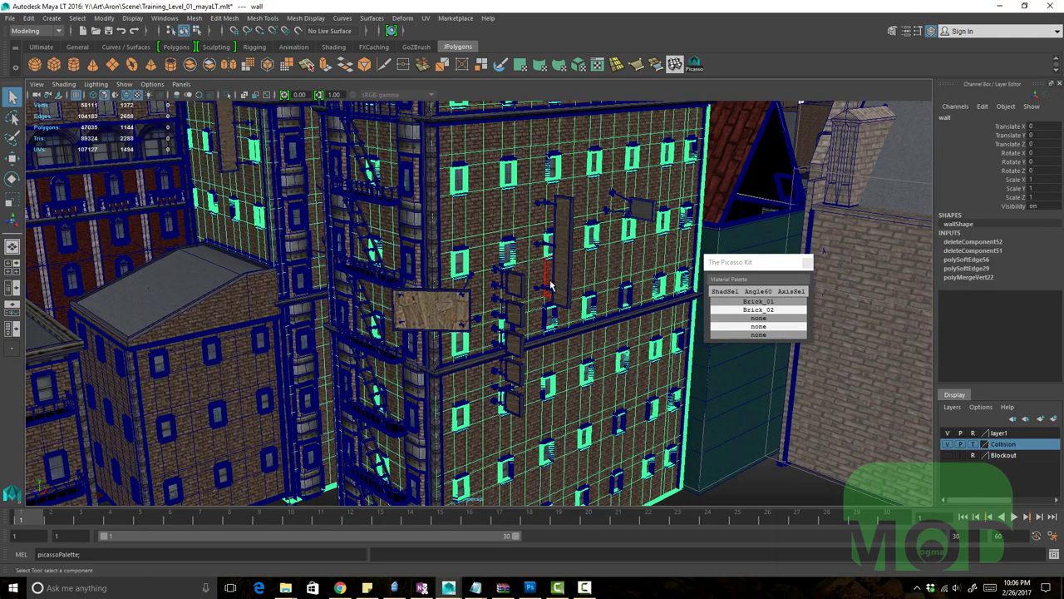
pyautogui.keyDown('alt'); pyautogui.moveTo(532, 283); pyautogui.dragTo(575, 298, button='middle'); pyautogui.keyUp('alt')
pyautogui.press('F8')
pyautogui.click(576, 293)
pyautogui.keyDown('alt'); pyautogui.moveTo(576, 293); pyautogui.dragTo(800, 293); pyautogui.keyUp('alt')
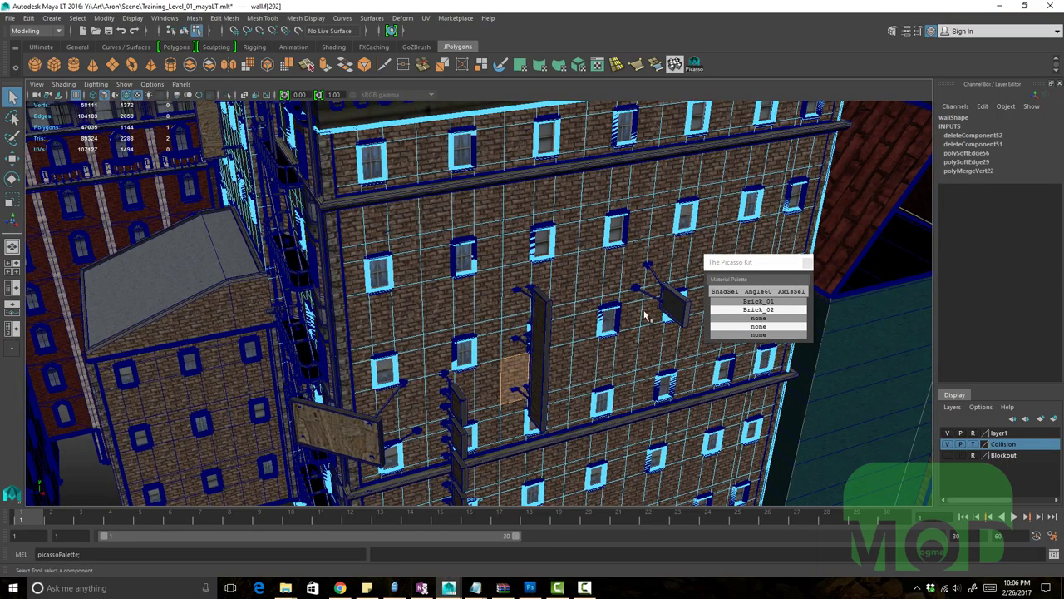
pyautogui.keyDown('alt'); pyautogui.moveTo(586, 328); pyautogui.dragTo(597, 314); pyautogui.keyUp('alt')
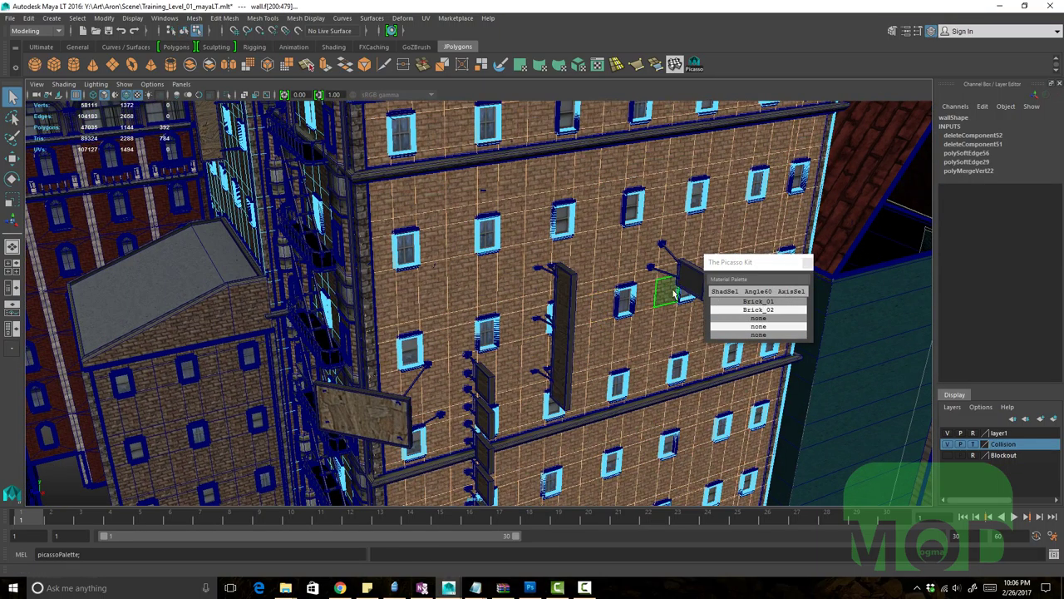
pyautogui.keyDown('alt'); pyautogui.moveTo(660, 294); pyautogui.dragTo(740, 294); pyautogui.keyUp('alt')
# Select a block of adjoining wall faces beside the tall vertical sign and rotate them about 49 degrees out of the wall plane
pyautogui.click(554, 296)
pyautogui.press('e')
pyautogui.keyDown('alt'); pyautogui.moveTo(559, 296); pyautogui.dragTo(629, 313, button='right'); pyautogui.keyUp('alt')
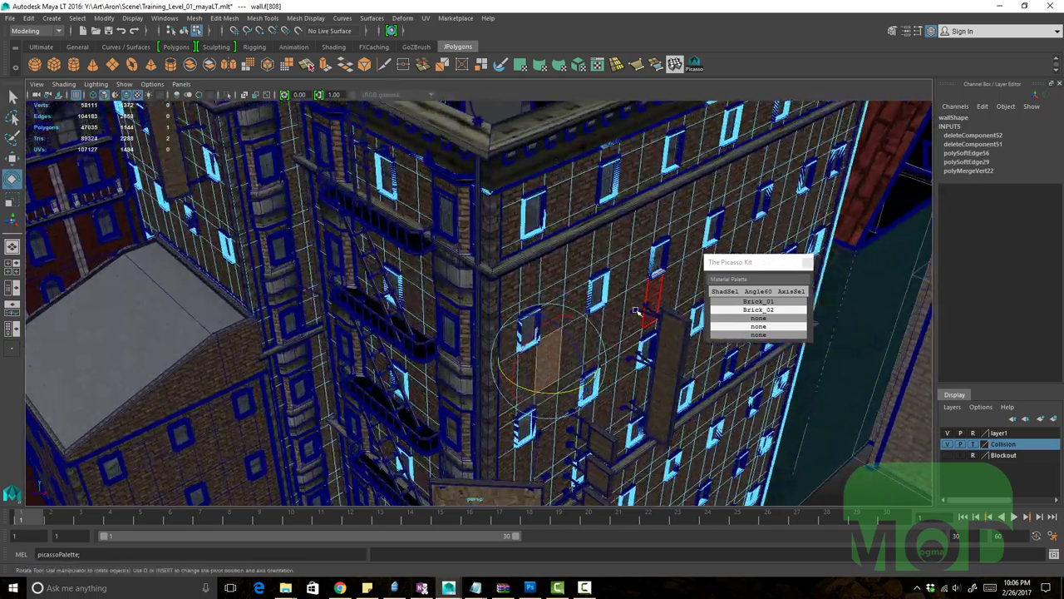
pyautogui.press('q')
pyautogui.click(611, 336)
pyautogui.keyDown('shift'); pyautogui.click(617, 356); pyautogui.keyUp('shift')
pyautogui.keyDown('shift'); pyautogui.click(629, 313); pyautogui.keyUp('shift')
pyautogui.keyDown('shift'); pyautogui.click(627, 359); pyautogui.keyUp('shift')
pyautogui.keyDown('shift'); pyautogui.click(611, 394); pyautogui.keyUp('shift')
pyautogui.keyDown('shift'); pyautogui.click(630, 404); pyautogui.keyUp('shift')
pyautogui.keyDown('alt'); pyautogui.moveTo(654, 384); pyautogui.dragTo(601, 359, button='right'); pyautogui.keyUp('alt')
pyautogui.press('e')
pyautogui.keyDown('alt'); pyautogui.moveTo(600, 359); pyautogui.dragTo(549, 349); pyautogui.keyUp('alt')
pyautogui.moveTo(592, 355); pyautogui.dragTo(557, 423)
pyautogui.press('w')
pyautogui.keyDown('alt'); pyautogui.moveTo(562, 371); pyautogui.dragTo(499, 456); pyautogui.keyUp('alt')
pyautogui.keyDown('alt'); pyautogui.moveTo(500, 453); pyautogui.dragTo(523, 357); pyautogui.keyUp('alt')
# Select one flat wall face near the rotated block and extend the selection across the bent facade with Angle60
pyautogui.press('q')
pyautogui.click(525, 316)
pyautogui.keyDown('alt'); pyautogui.moveTo(524, 317); pyautogui.dragTo(488, 344); pyautogui.keyUp('alt')
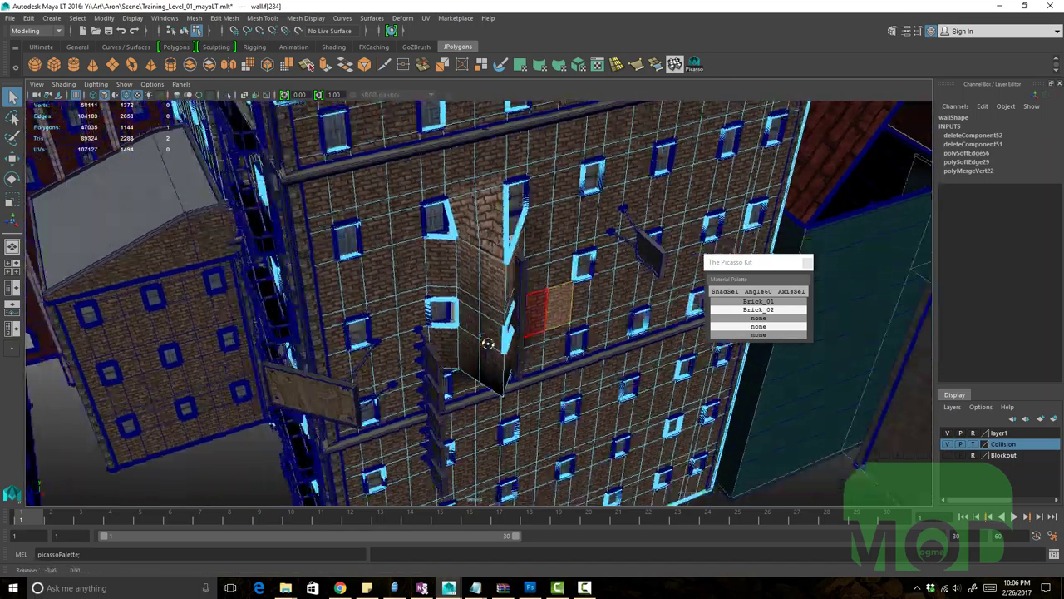
pyautogui.scroll(3, 489, 343)
pyautogui.click(496, 336)
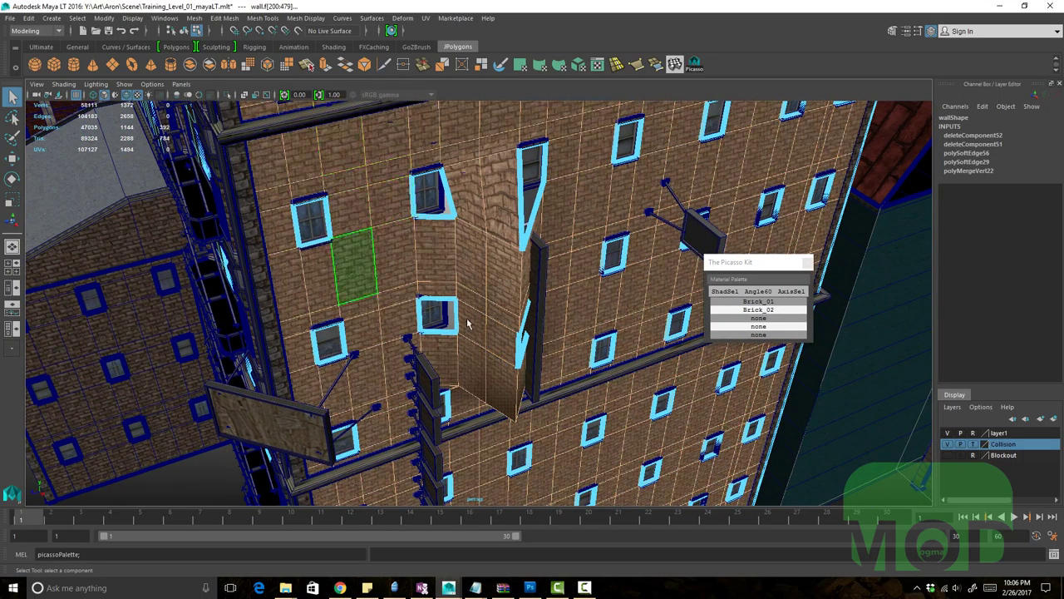
# Select the eight faces of the tilted wall block beside the tall sign and rotate them further
pyautogui.click(502, 301)
pyautogui.keyDown('shift'); pyautogui.click(471, 304); pyautogui.keyUp('shift')
pyautogui.keyDown('shift'); pyautogui.click(472, 335); pyautogui.keyUp('shift')
pyautogui.keyDown('shift'); pyautogui.click(501, 381); pyautogui.keyUp('shift')
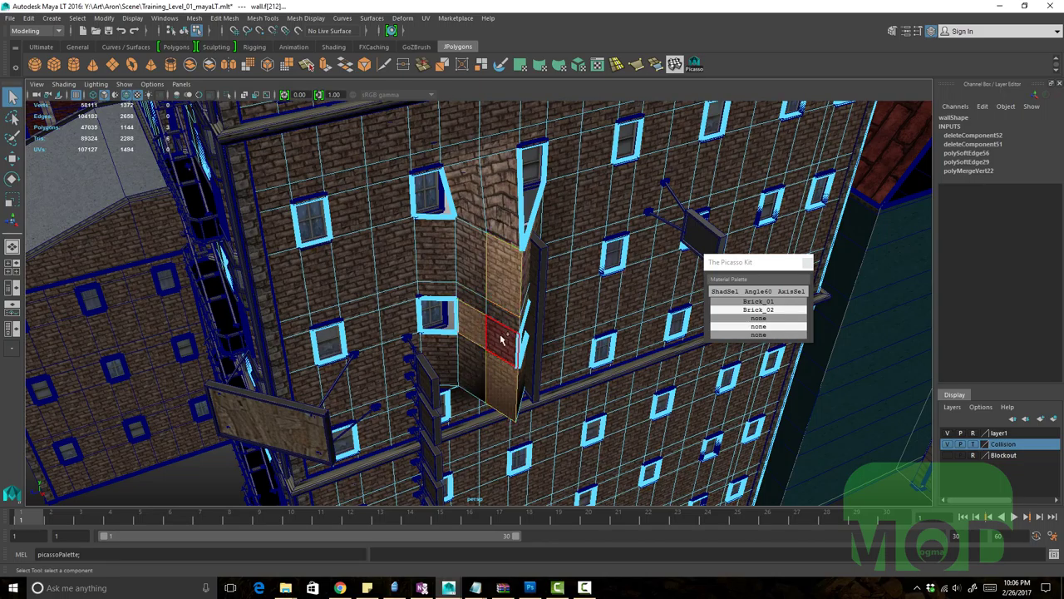
pyautogui.keyDown('shift'); pyautogui.click(501, 337); pyautogui.keyUp('shift')
pyautogui.keyDown('shift'); pyautogui.click(502, 319); pyautogui.keyUp('shift')
pyautogui.keyDown('shift'); pyautogui.click(470, 272); pyautogui.keyUp('shift')
pyautogui.keyDown('shift'); pyautogui.click(479, 367); pyautogui.keyUp('shift')
pyautogui.keyDown('alt'); pyautogui.moveTo(488, 354); pyautogui.dragTo(497, 344); pyautogui.keyUp('alt')
pyautogui.press('e')
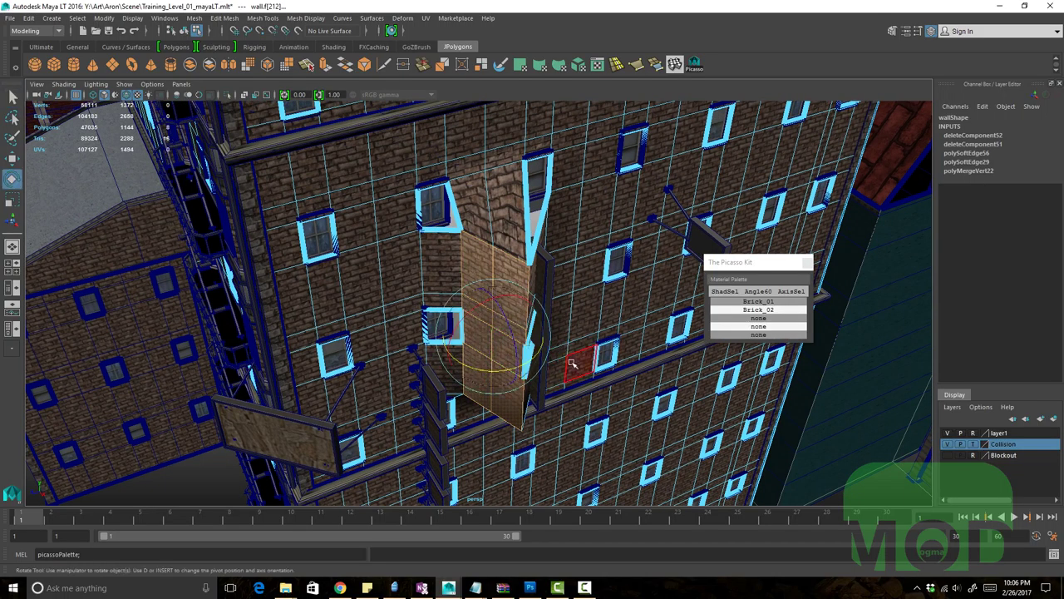
pyautogui.moveTo(545, 370); pyautogui.dragTo(605, 342)
pyautogui.press('w')
# Select one face of the tilted wall block and extend the selection to the faces sharing its direction with AxisSel
pyautogui.press('q')
pyautogui.click(603, 282)
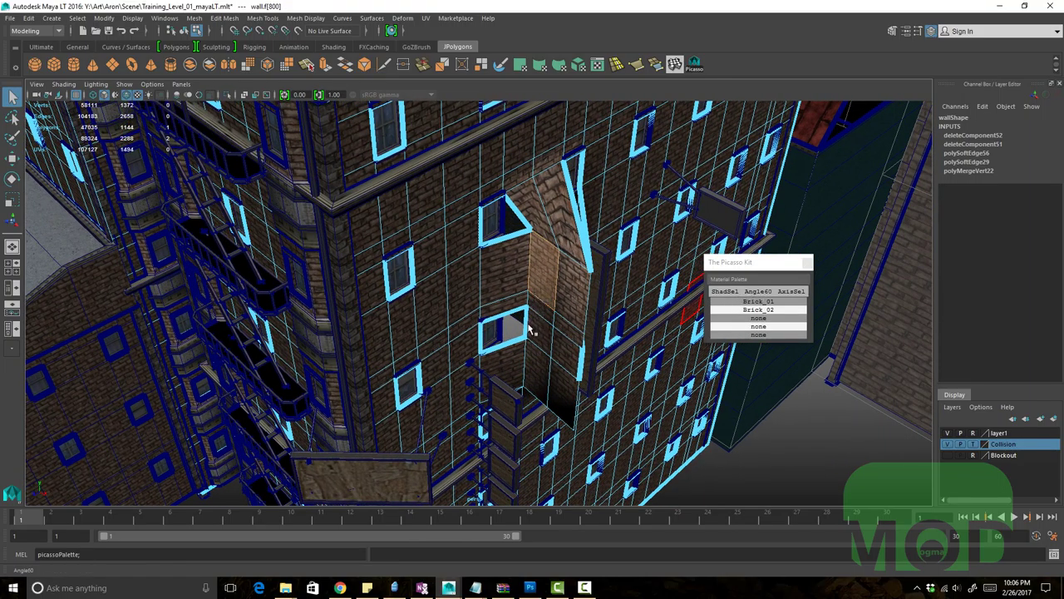
pyautogui.click(793, 292)
pyautogui.keyDown('alt'); pyautogui.moveTo(428, 333); pyautogui.dragTo(589, 253); pyautogui.keyUp('alt')
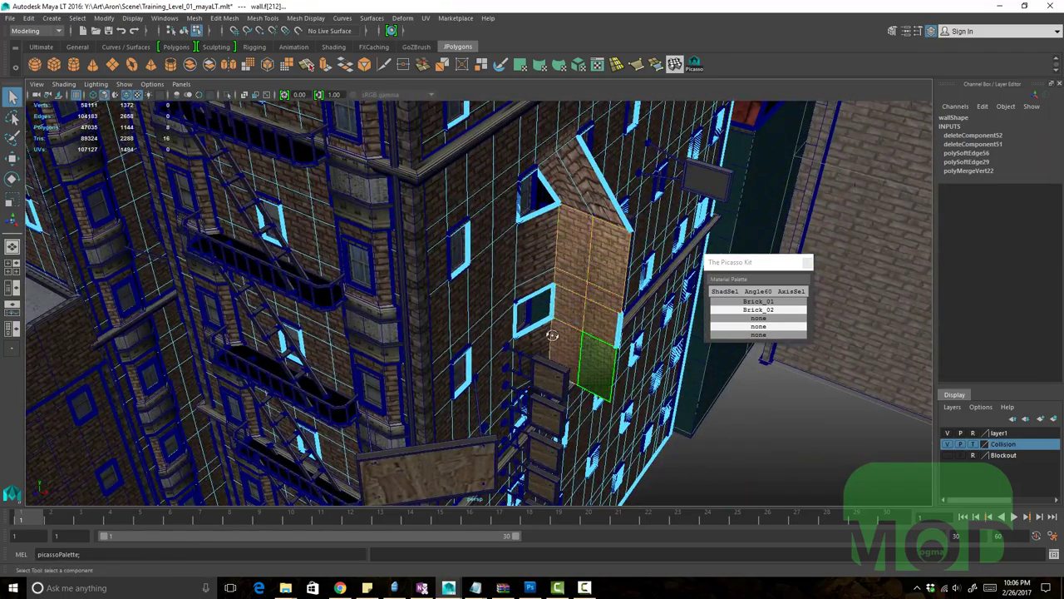
pyautogui.keyDown('alt'); pyautogui.moveTo(553, 335); pyautogui.dragTo(529, 342); pyautogui.keyUp('alt')
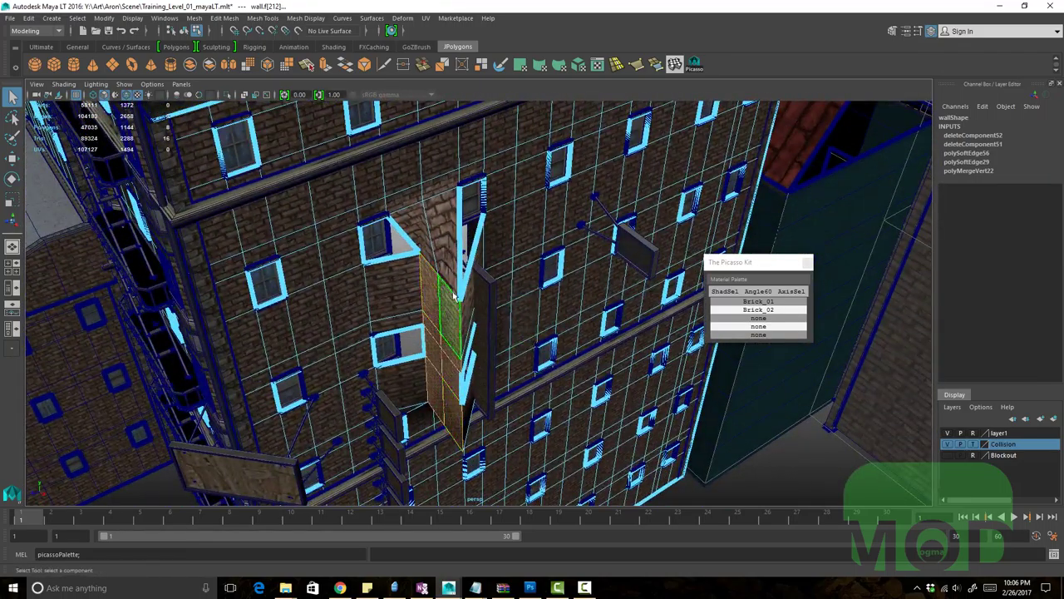
# Select a flat wall face above the small projecting sign and extend the selection over the deformed facade with Angle60
pyautogui.keyDown('alt'); pyautogui.moveTo(449, 297); pyautogui.dragTo(500, 311); pyautogui.keyUp('alt')
pyautogui.press('w')
pyautogui.keyDown('alt'); pyautogui.moveTo(500, 311); pyautogui.dragTo(490, 314, button='right'); pyautogui.keyUp('alt')
pyautogui.keyDown('alt'); pyautogui.moveTo(519, 339); pyautogui.dragTo(492, 245); pyautogui.keyUp('alt')
pyautogui.press('q')
pyautogui.click(488, 274)
pyautogui.click(493, 245)
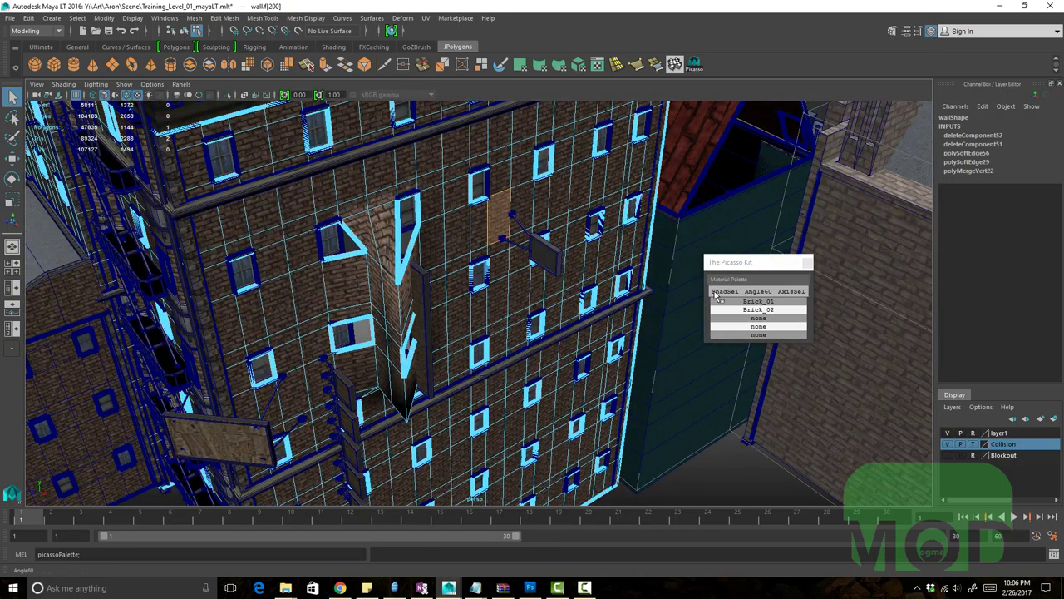
pyautogui.click(359, 312)
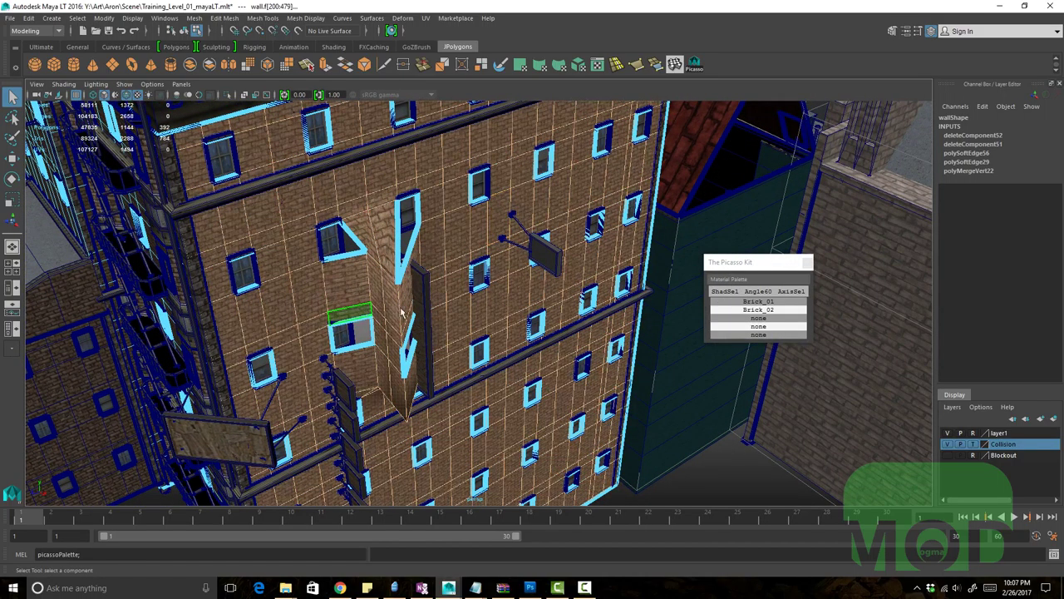
# Undo the test selections and the rotations of the wall block on the tall building's facade
pyautogui.keyDown('alt'); pyautogui.moveTo(403, 313); pyautogui.dragTo(422, 297); pyautogui.keyUp('alt')
pyautogui.click(422, 297)
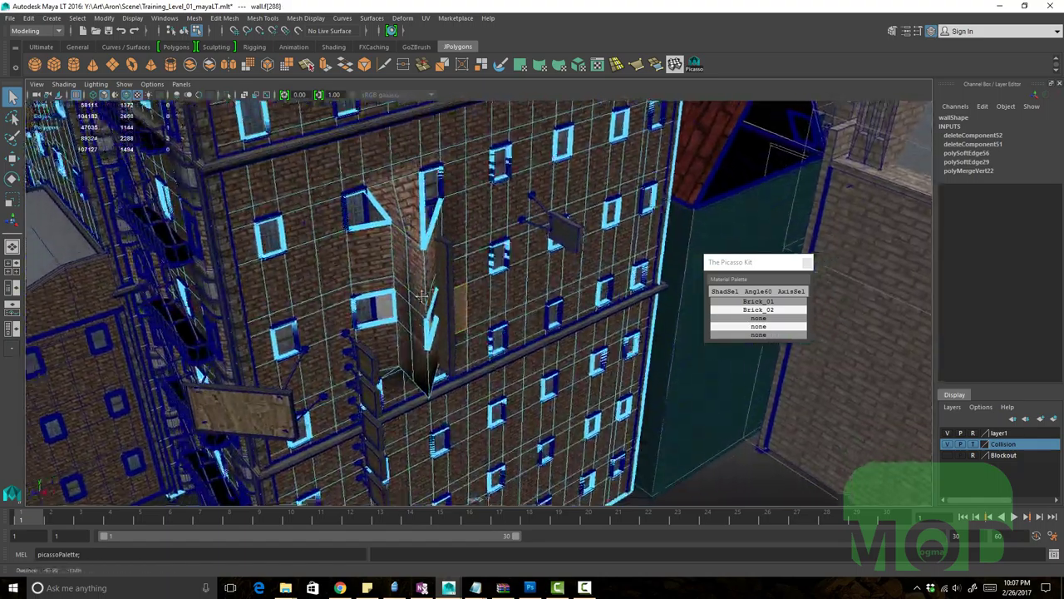
pyautogui.hotkey('ctrl', 'z')
pyautogui.hotkey('ctrl', 'z')
pyautogui.hotkey('ctrl', 'z')
pyautogui.hotkey('ctrl', 'z')
pyautogui.hotkey('ctrl', 'z')
pyautogui.hotkey('ctrl', 'z')
pyautogui.hotkey('ctrl', 'z')
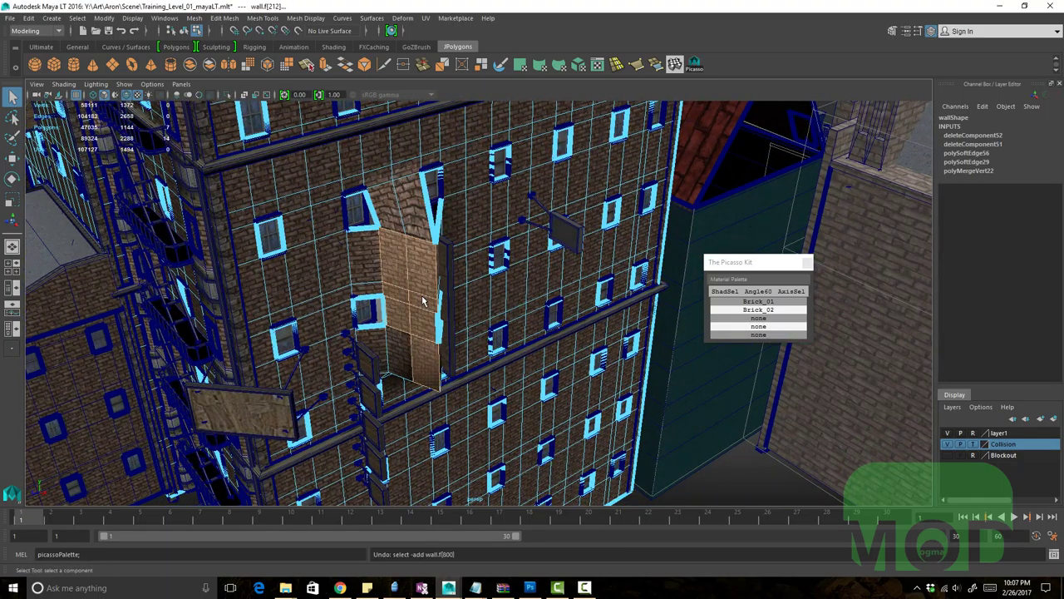
pyautogui.hotkey('ctrl', 'z')
pyautogui.hotkey('ctrl', 'z')
pyautogui.hotkey('ctrl', 'z')
pyautogui.hotkey('ctrl', 'z')
pyautogui.hotkey('ctrl', 'z')
pyautogui.hotkey('ctrl', 'z')
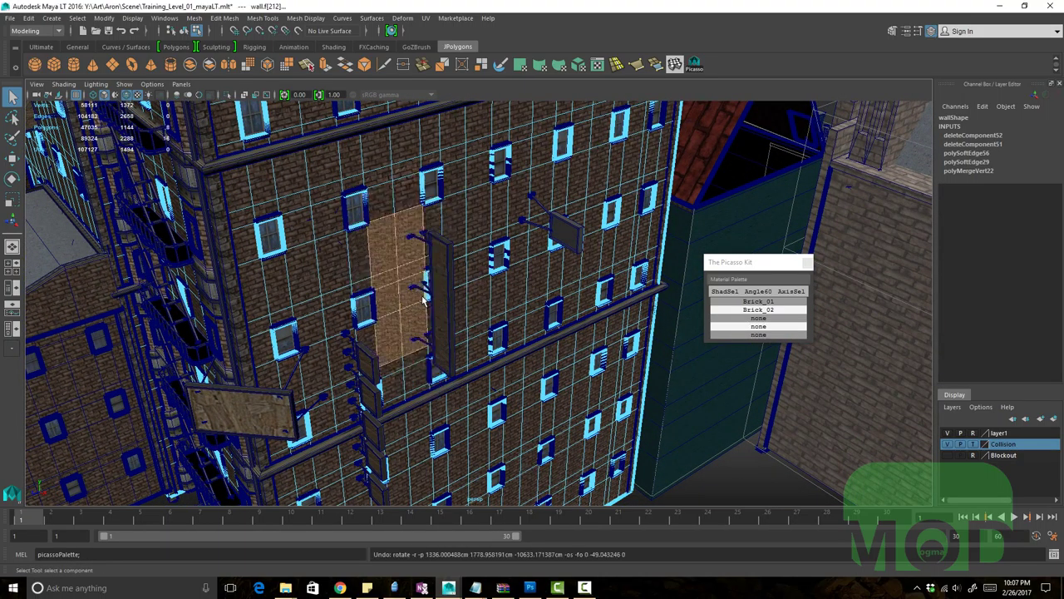
pyautogui.hotkey('ctrl', 'z')
pyautogui.hotkey('ctrl', 'z')
pyautogui.hotkey('ctrl', 'z')
pyautogui.hotkey('ctrl', 'z')
pyautogui.hotkey('ctrl', 'z')
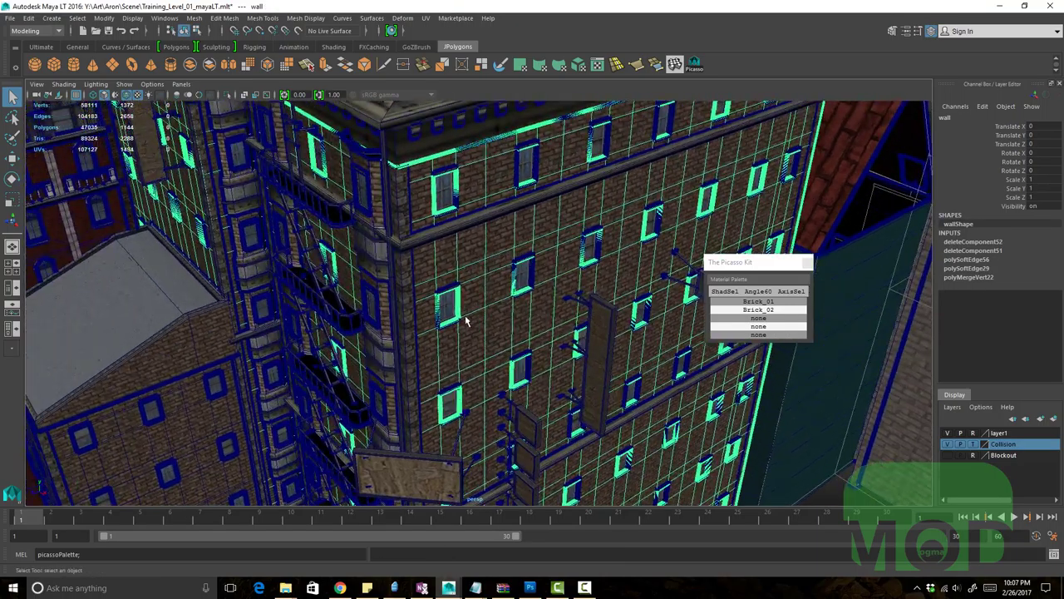
pyautogui.hotkey('ctrl', 'z')
pyautogui.hotkey('ctrl', 'z')
pyautogui.hotkey('ctrl', 'z')
pyautogui.hotkey('ctrl', 'z')
pyautogui.hotkey('ctrl', 'z')
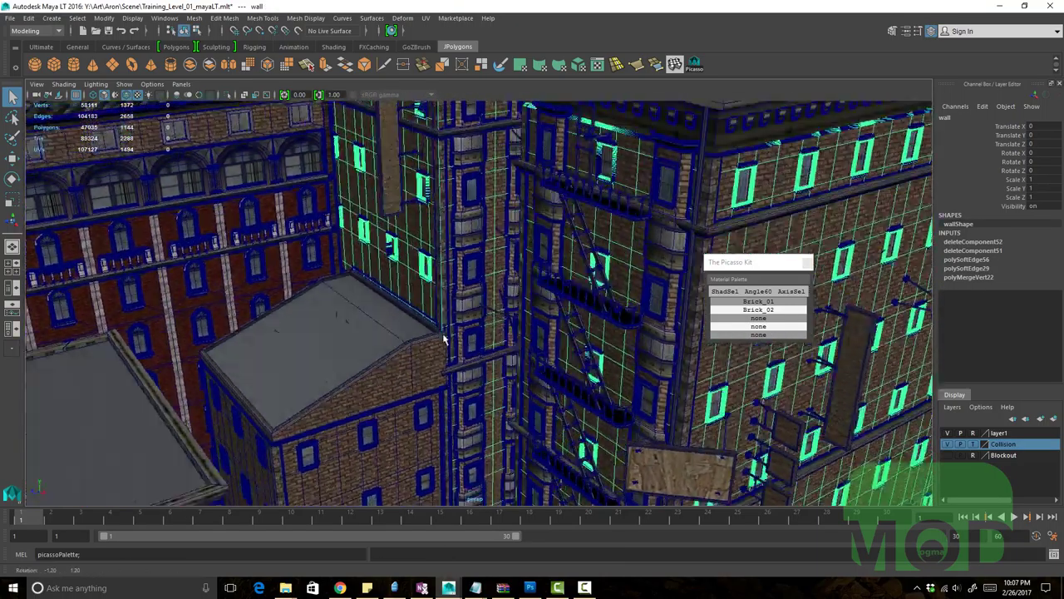
# Select the large sloped roof face of the small building and extract its material into the third palette swatch
pyautogui.hotkey('ctrl', 'z')
pyautogui.hotkey('ctrl', 'z')
pyautogui.hotkey('ctrl', 'z')
pyautogui.hotkey('ctrl', 'z')
pyautogui.hotkey('ctrl', 'z')
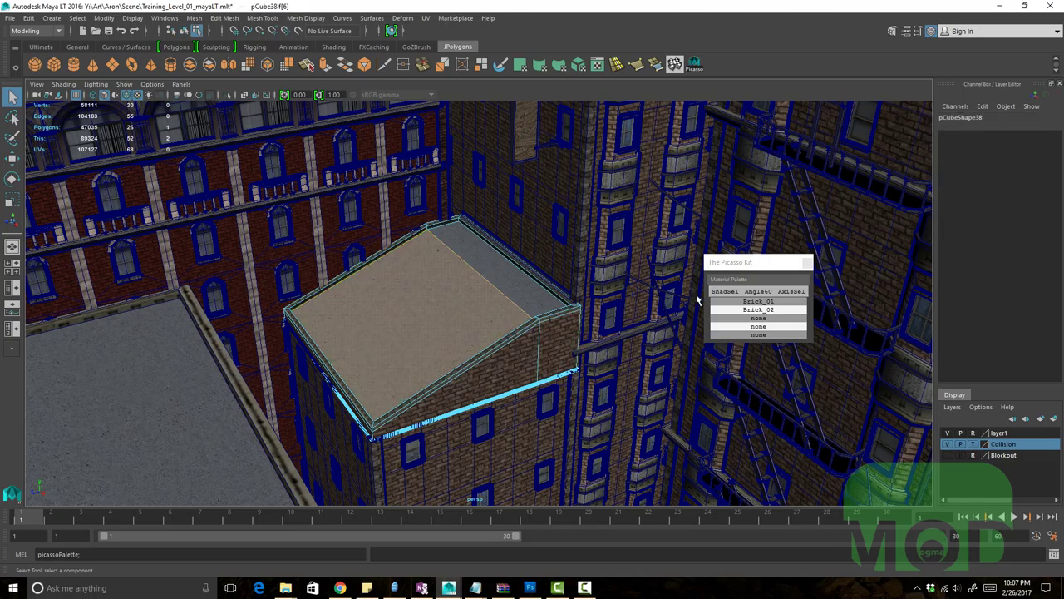
pyautogui.rightClick(764, 320)
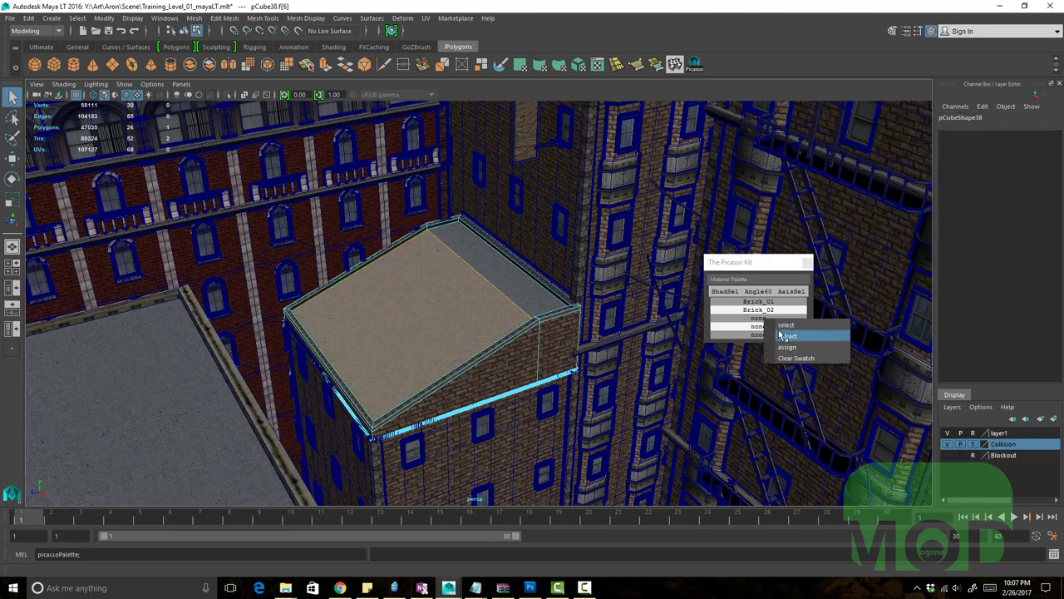
pyautogui.click(783, 333)
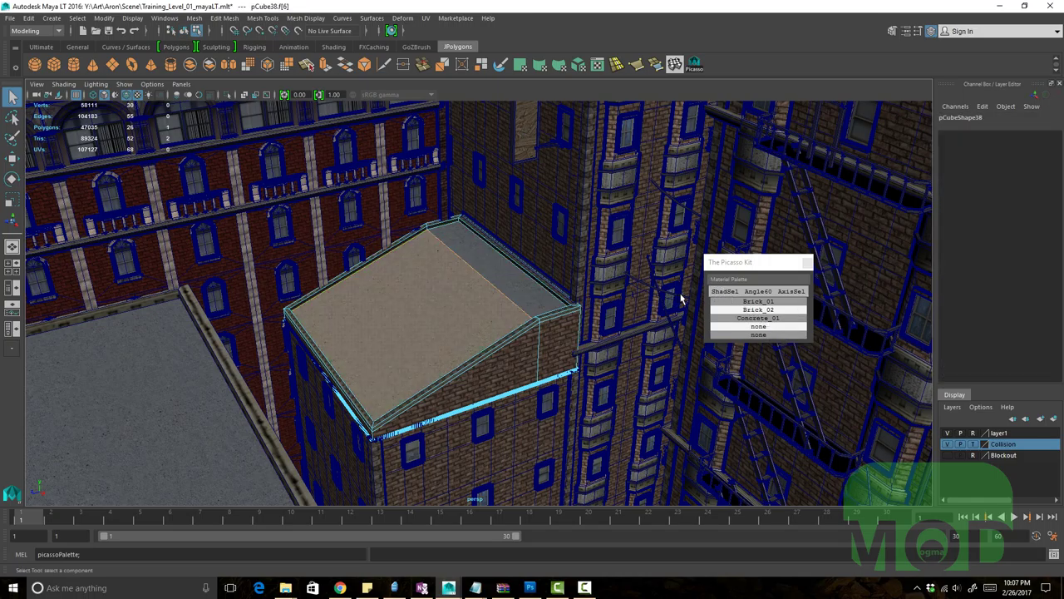
# Assign Brick_01 to both sloped roof faces of the small building
pyautogui.click(744, 302)
pyautogui.hotkey('ctrl', 'z')
pyautogui.hotkey('ctrl', 'z')
pyautogui.hotkey('ctrl', 'z')
pyautogui.hotkey('ctrl', 'z')
pyautogui.hotkey('ctrl', 'z')
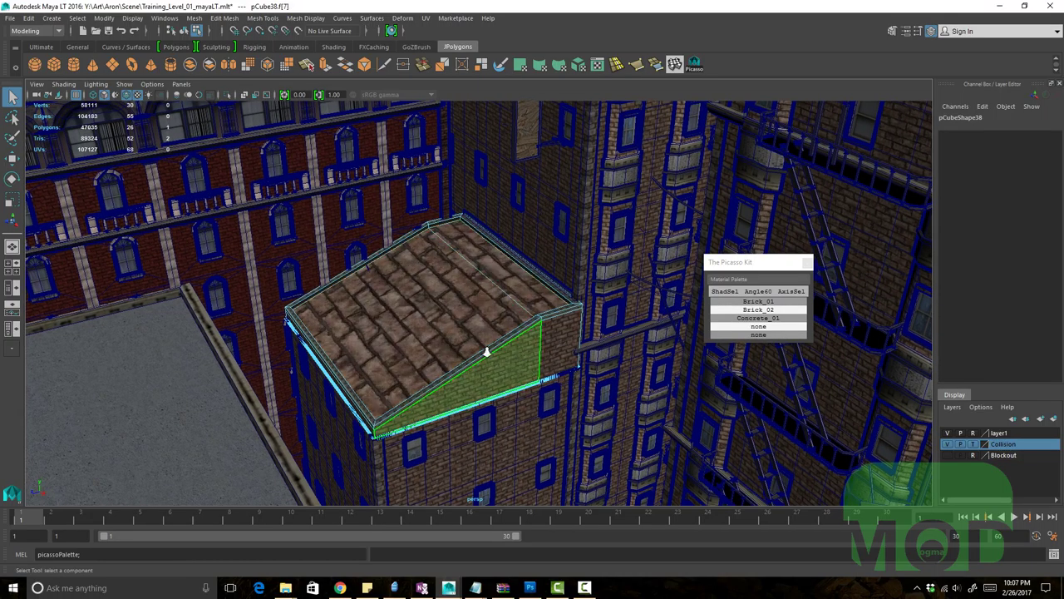
# Pick a face on the red brick building behind the roof, extend the selection with ShadSel, and assign Brick_01
pyautogui.scroll(1, 591, 341)
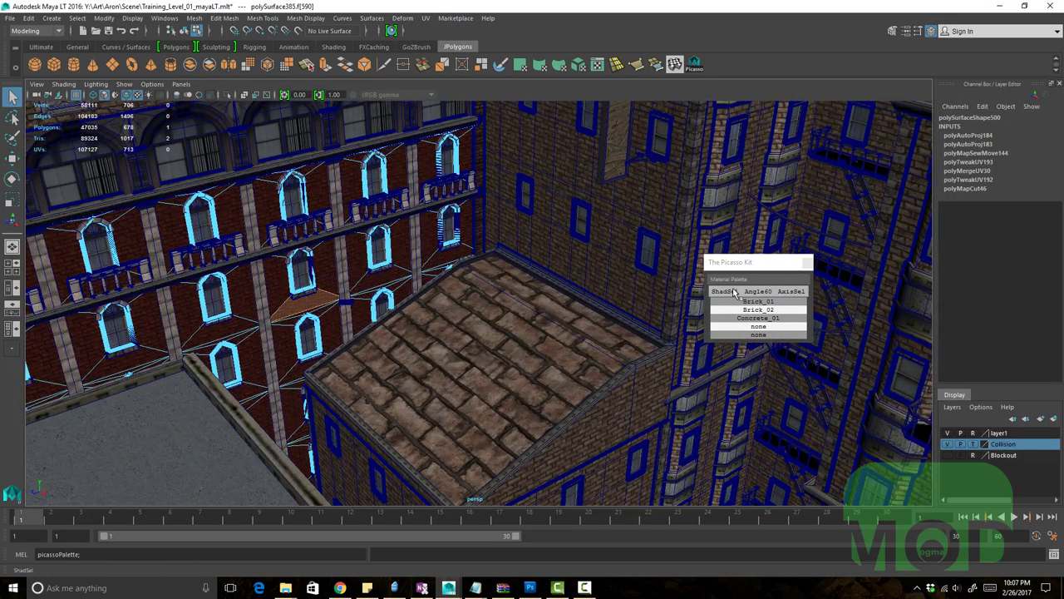
pyautogui.click(750, 306)
pyautogui.click(755, 304)
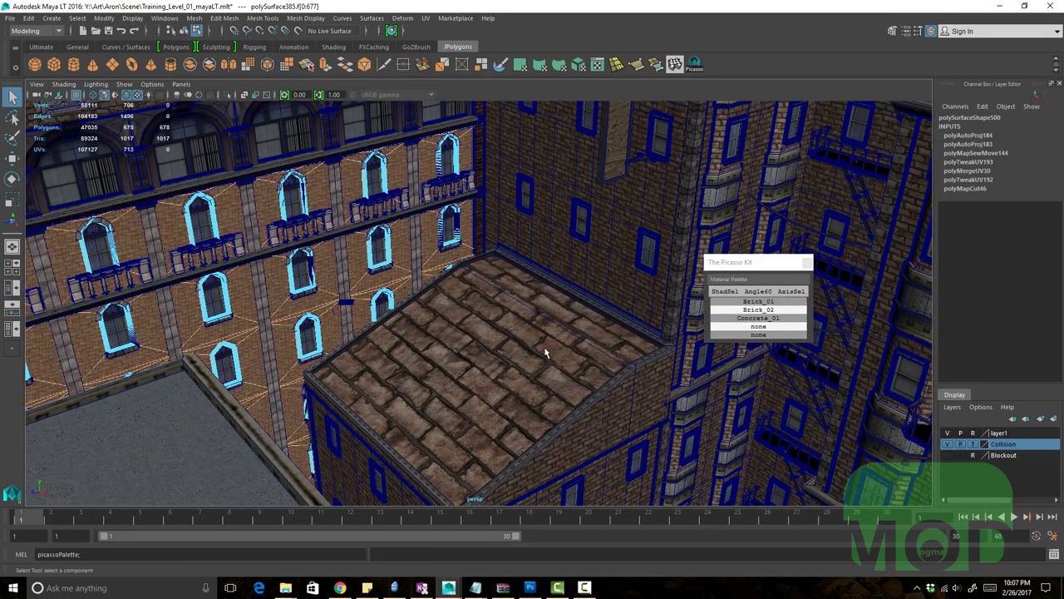
# Pick a wall face of the tall building behind the sloped roof, extend the selection with ShadSel, and assign Brick_02
pyautogui.click(546, 351)
pyautogui.keyDown('alt'); pyautogui.moveTo(537, 336); pyautogui.dragTo(469, 304); pyautogui.keyUp('alt')
pyautogui.click(494, 270)
pyautogui.click(543, 296)
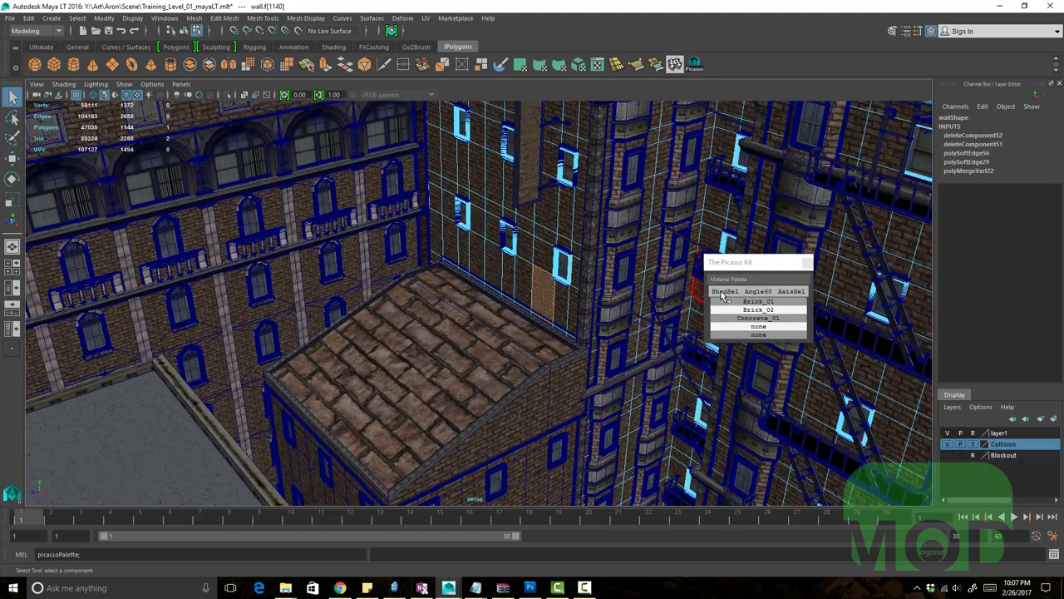
pyautogui.click(760, 310)
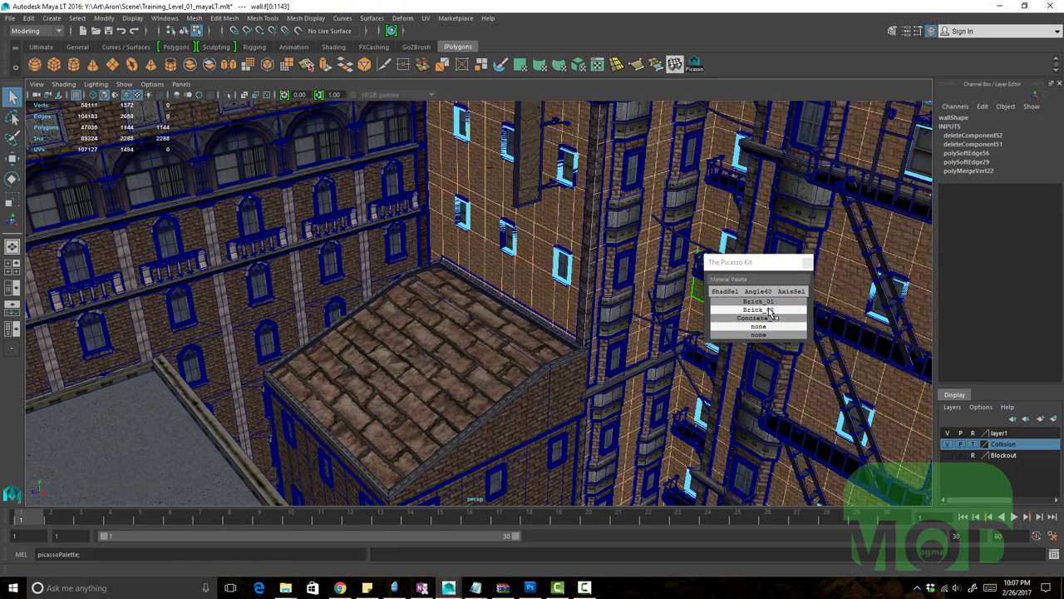
pyautogui.click(548, 341)
pyautogui.keyDown('alt'); pyautogui.moveTo(486, 342); pyautogui.dragTo(389, 305); pyautogui.keyUp('alt')
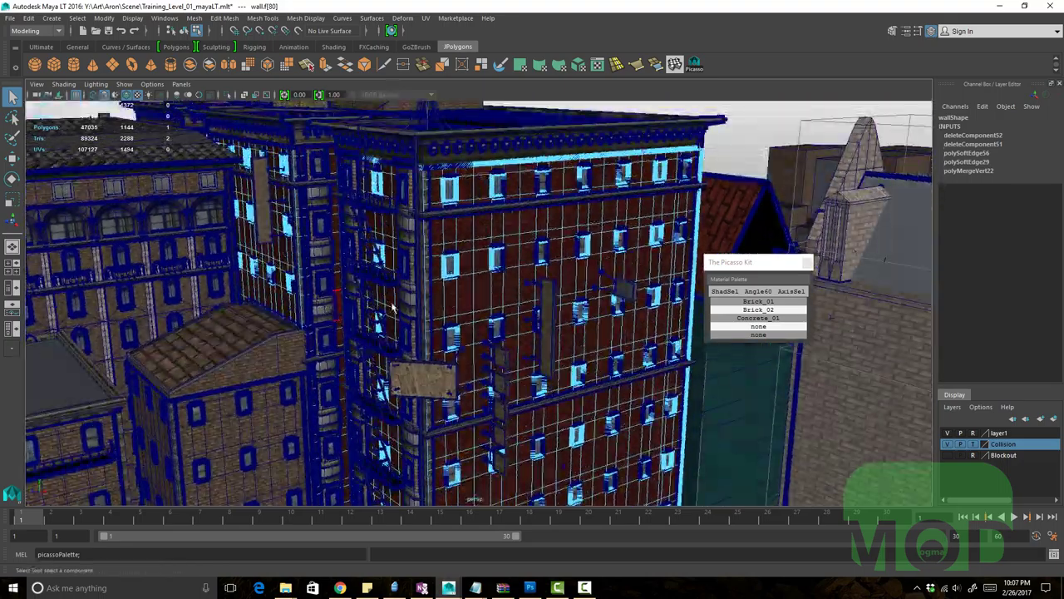
# Select a face on the teal wall beside the tall building and extract its material into the fourth palette swatch
pyautogui.press('F8')
pyautogui.click(704, 387)
pyautogui.keyDown('alt'); pyautogui.moveTo(704, 388); pyautogui.dragTo(496, 313); pyautogui.keyUp('alt')
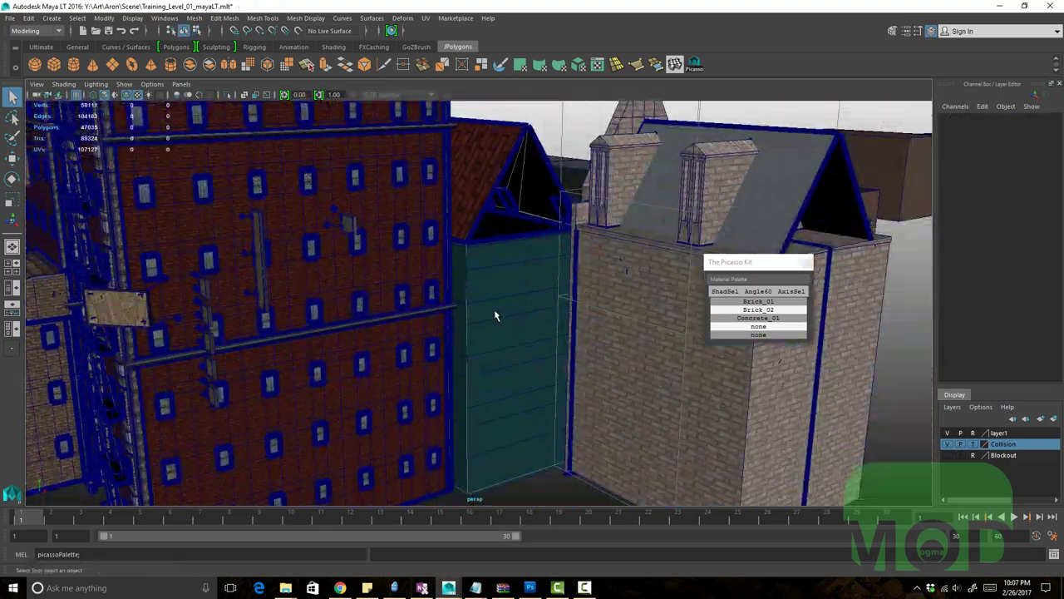
pyautogui.click(498, 313)
pyautogui.press('F11')
pyautogui.click(513, 316)
pyautogui.rightClick(742, 327)
pyautogui.click(763, 343)
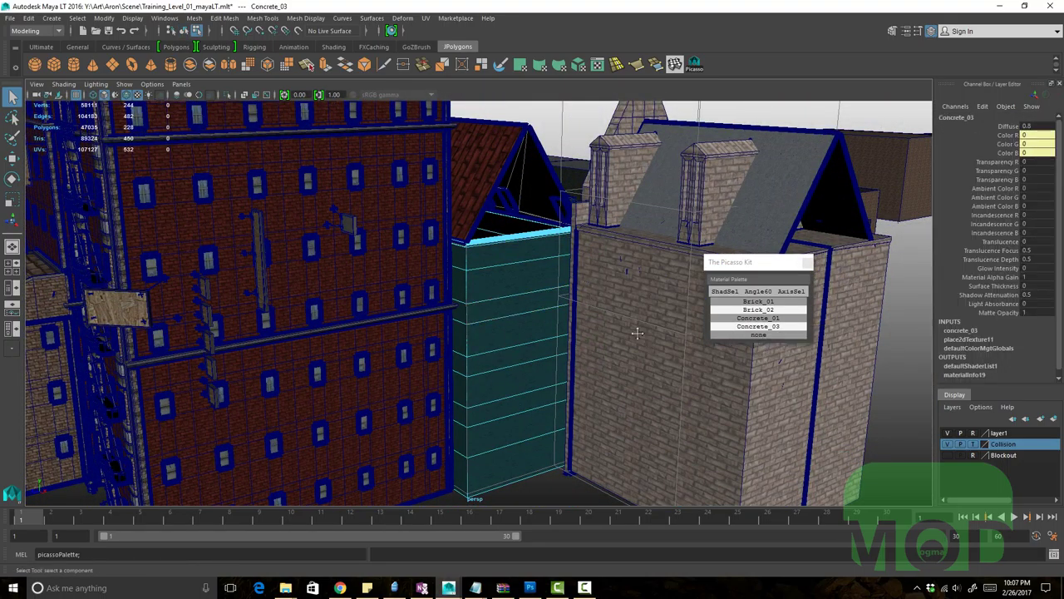
# Try to assign Concrete_01 to the light brick building's front wall and extend the face selection with ShadSel
pyautogui.keyDown('alt'); pyautogui.moveTo(637, 332); pyautogui.dragTo(656, 346); pyautogui.keyUp('alt')
pyautogui.click(656, 352)
pyautogui.click(758, 317)
pyautogui.click(657, 347)
pyautogui.click(722, 293)
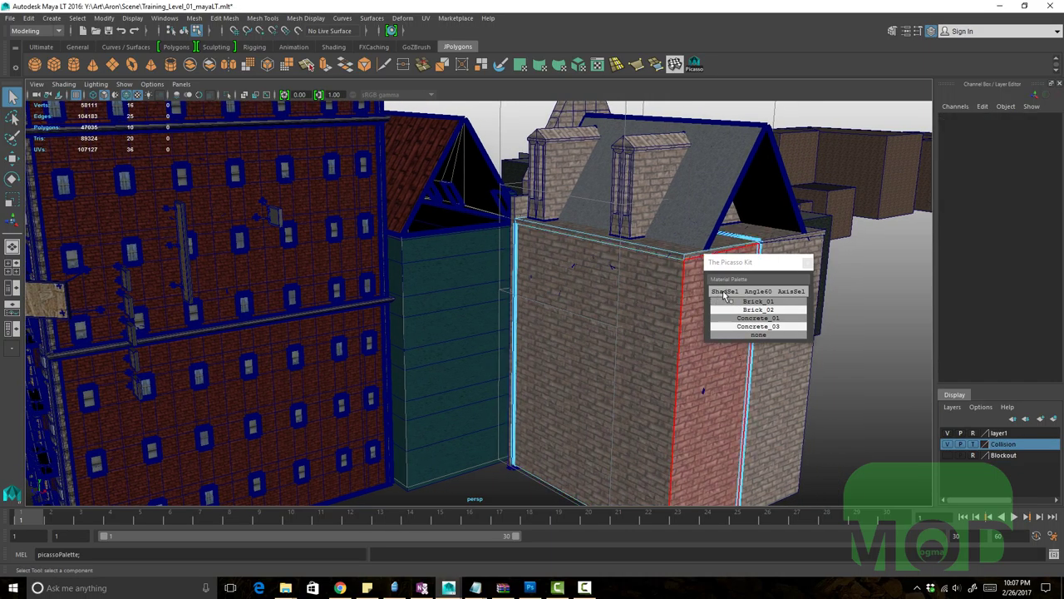
# Assign Concrete_03 to both chimneys on the light brick building's roof, using ShadSel to extend the face selection
pyautogui.click(646, 199)
pyautogui.click(649, 185)
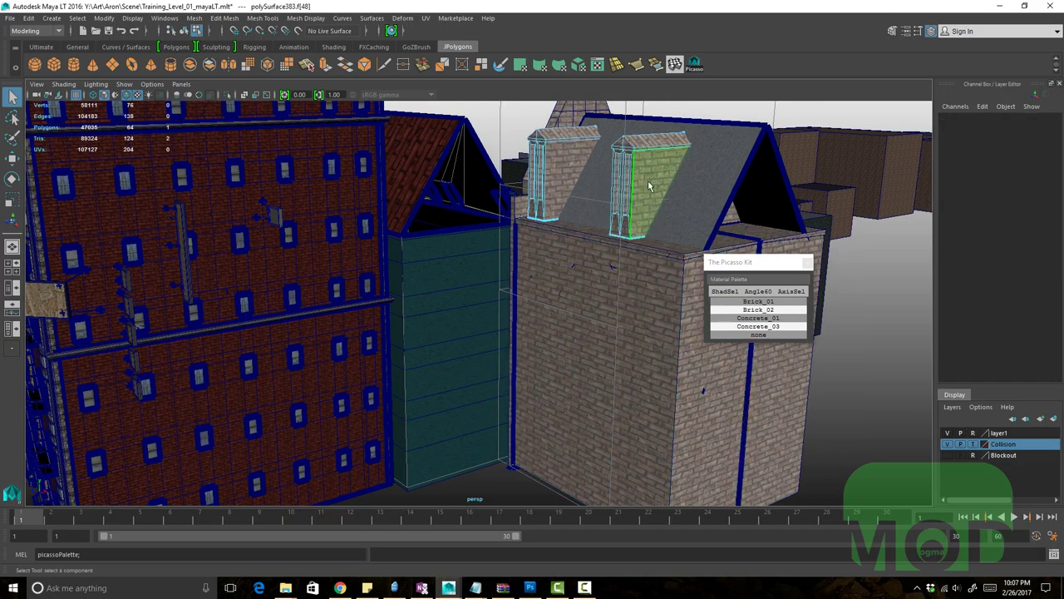
pyautogui.click(745, 325)
pyautogui.click(549, 196)
pyautogui.click(726, 293)
pyautogui.click(747, 326)
pyautogui.click(519, 213)
pyautogui.keyDown('alt'); pyautogui.moveTo(554, 266); pyautogui.dragTo(539, 335, button='middle'); pyautogui.keyUp('alt')
pyautogui.keyDown('alt'); pyautogui.moveTo(539, 335); pyautogui.dragTo(549, 330); pyautogui.keyUp('alt')
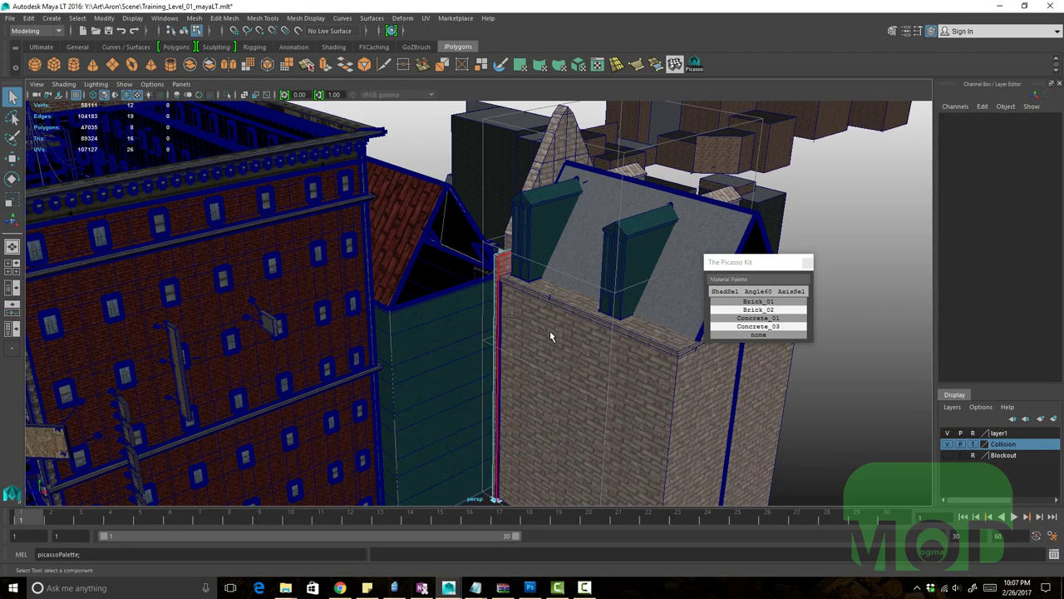
# Switch to object selection and try ShadSel on the larger block on the tall building's roof
pyautogui.press('F8')
pyautogui.click(545, 224)
pyautogui.keyDown('alt'); pyautogui.moveTo(502, 194); pyautogui.dragTo(616, 330, button='middle'); pyautogui.keyUp('alt')
pyautogui.click(584, 303)
pyautogui.keyDown('alt'); pyautogui.moveTo(583, 302); pyautogui.dragTo(346, 356); pyautogui.keyUp('alt')
pyautogui.click(259, 287)
pyautogui.keyDown('alt'); pyautogui.moveTo(259, 288); pyautogui.dragTo(400, 292, button='middle'); pyautogui.keyUp('alt')
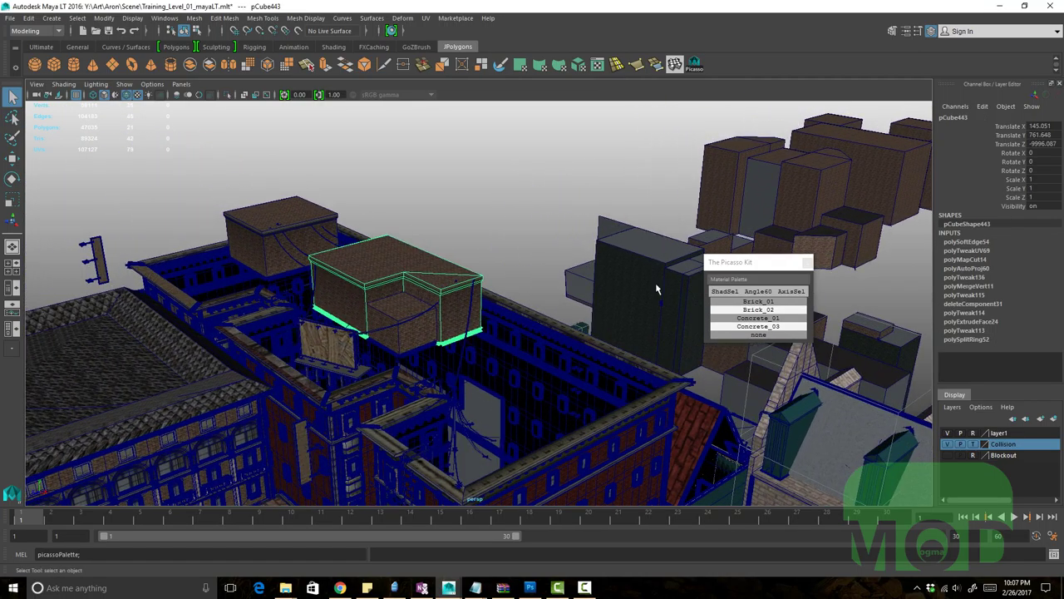
pyautogui.click(723, 295)
# Select the smaller rooftop block, and add everything in the scene that uses Brick_01 through its palette swatch
pyautogui.keyDown('alt'); pyautogui.moveTo(387, 318); pyautogui.dragTo(383, 292, button='middle'); pyautogui.keyUp('alt')
pyautogui.click(383, 291)
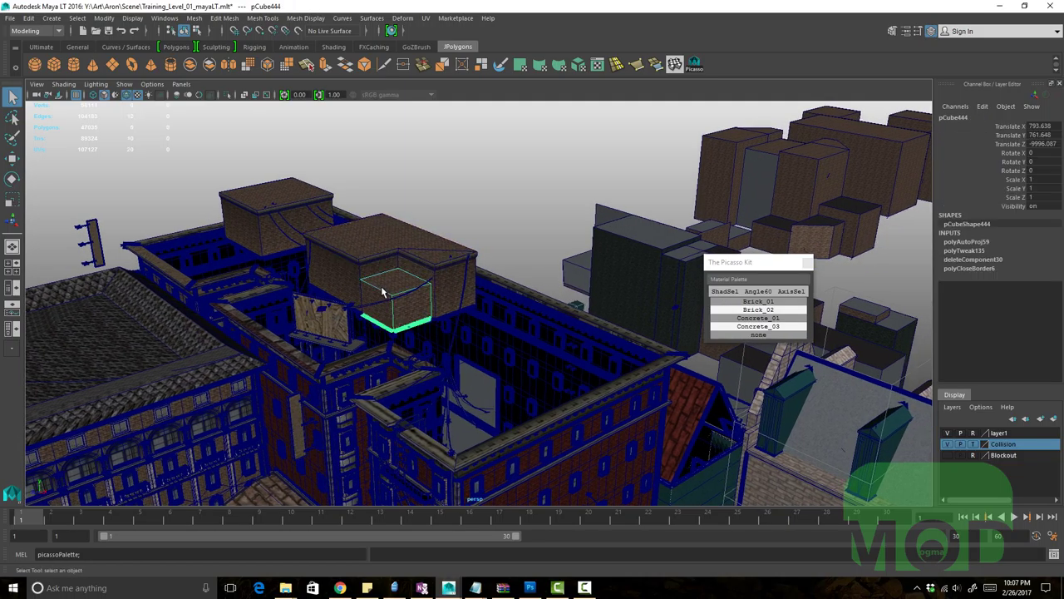
pyautogui.rightClick(764, 301)
pyautogui.click(774, 307)
pyautogui.keyDown('alt'); pyautogui.moveTo(608, 321); pyautogui.dragTo(615, 319); pyautogui.keyUp('alt')
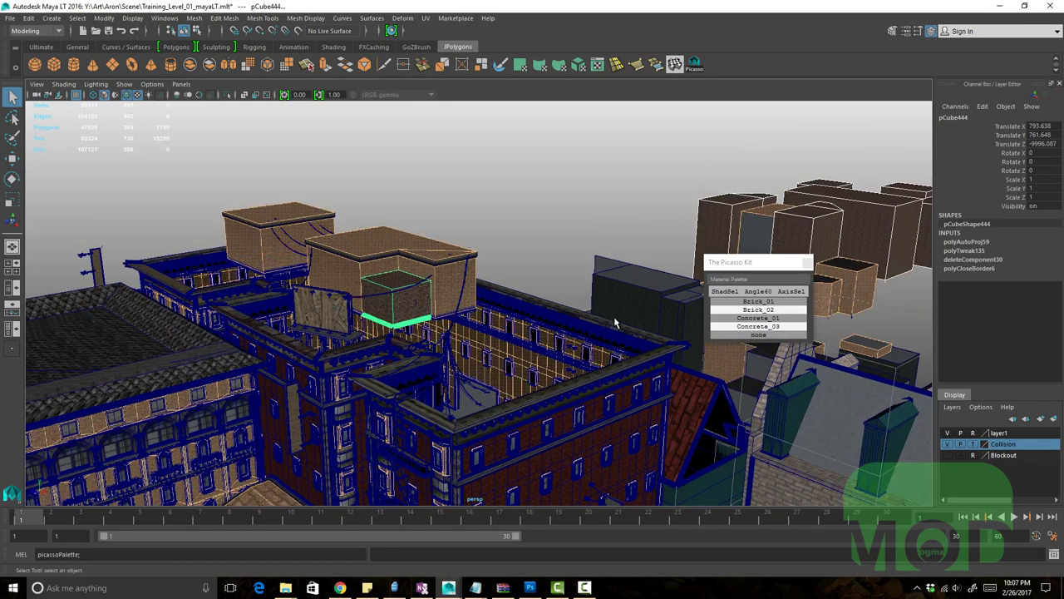
pyautogui.keyDown('alt'); pyautogui.moveTo(615, 323); pyautogui.dragTo(540, 285, button='middle'); pyautogui.keyUp('alt')
pyautogui.keyDown('alt'); pyautogui.moveTo(540, 285); pyautogui.dragTo(615, 292, button='right'); pyautogui.keyUp('alt')
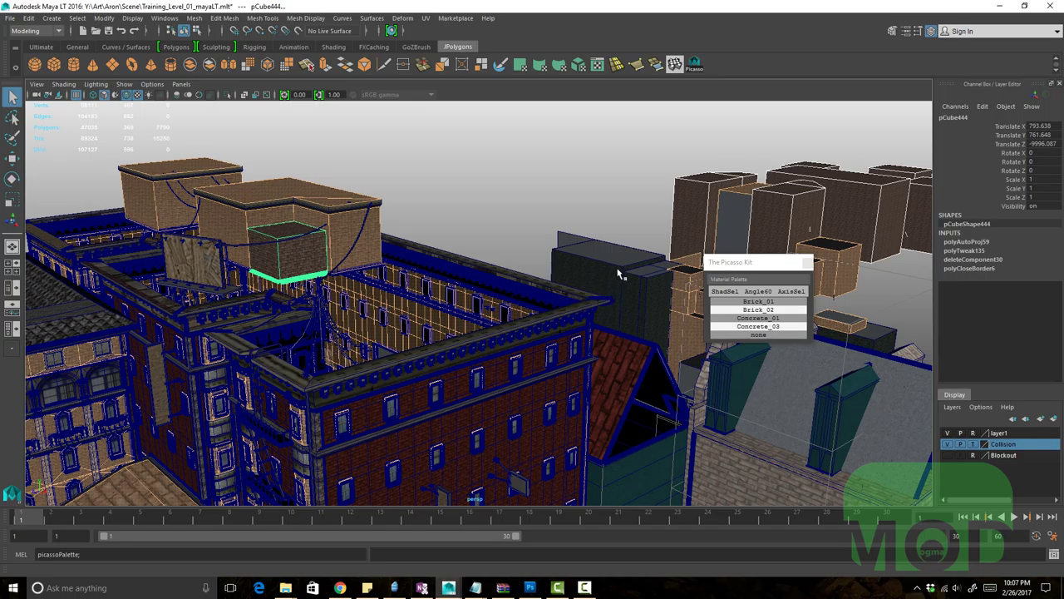
# Try ShadSel and the Concrete_03 swatch on the distant brick block, and select the grey block beside it
pyautogui.keyDown('alt'); pyautogui.moveTo(622, 267); pyautogui.dragTo(477, 260); pyautogui.keyUp('alt')
pyautogui.click(636, 223)
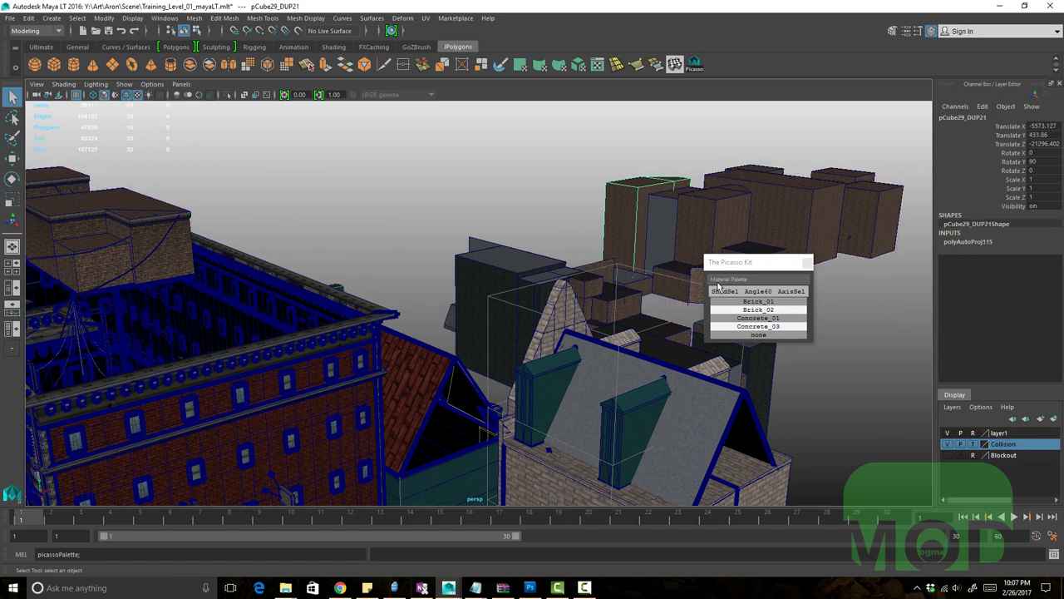
pyautogui.click(724, 292)
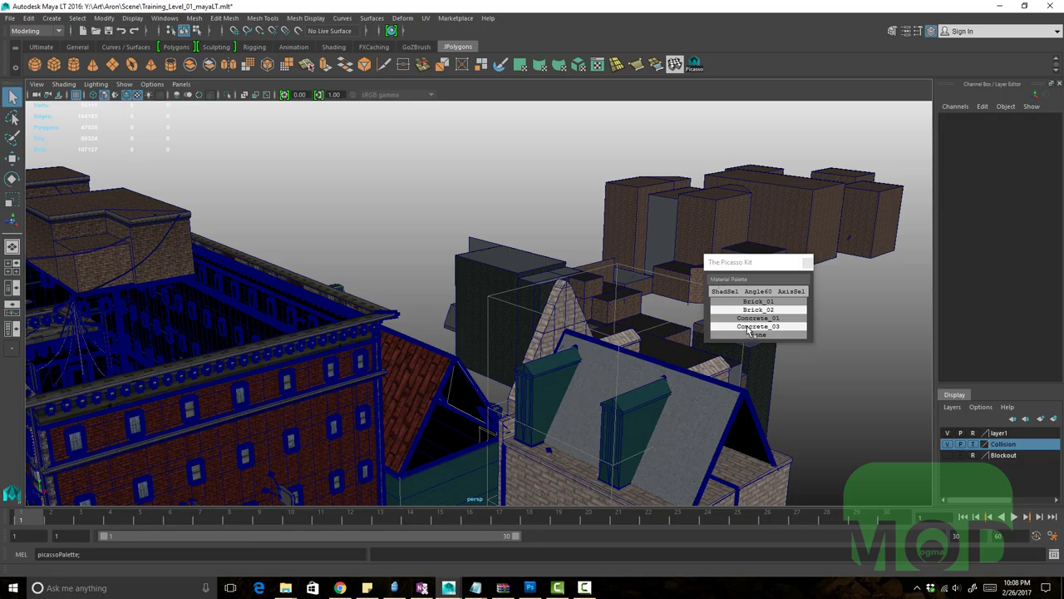
pyautogui.click(747, 326)
pyautogui.click(675, 230)
# Move the Picasso Kit palette so that it sits over the edge of the tall building's red brick facade
pyautogui.keyDown('alt'); pyautogui.moveTo(532, 254); pyautogui.dragTo(333, 366, button='right'); pyautogui.keyUp('alt')
pyautogui.keyDown('alt'); pyautogui.moveTo(333, 366); pyautogui.dragTo(427, 291, button='middle'); pyautogui.keyUp('alt')
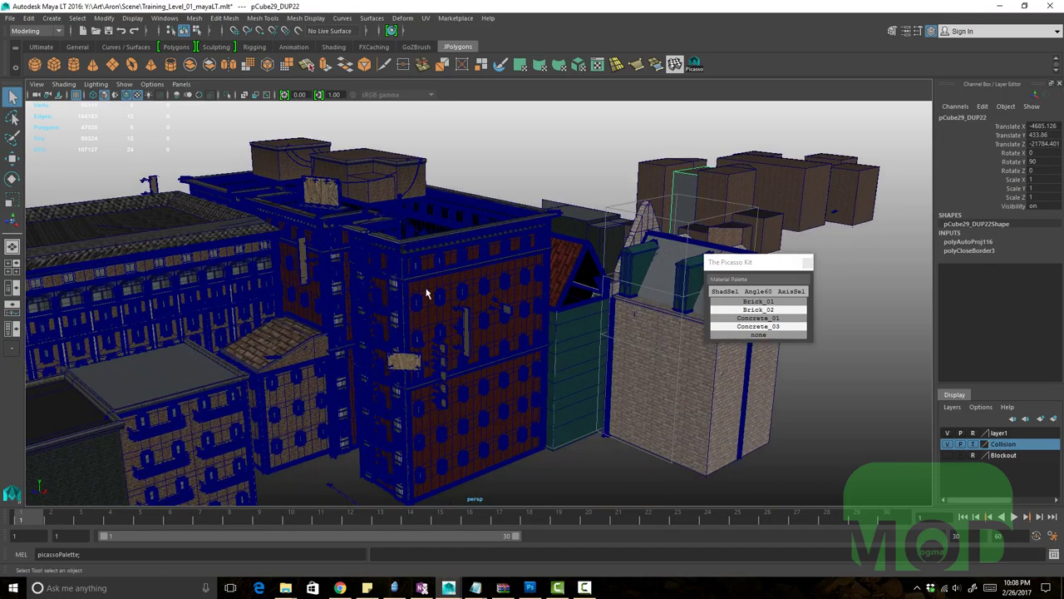
pyautogui.keyDown('alt'); pyautogui.moveTo(427, 291); pyautogui.dragTo(354, 277); pyautogui.keyUp('alt')
pyautogui.keyDown('alt'); pyautogui.moveTo(355, 277); pyautogui.dragTo(406, 266, button='middle'); pyautogui.keyUp('alt')
pyautogui.keyDown('alt'); pyautogui.moveTo(406, 266); pyautogui.dragTo(565, 320, button='right'); pyautogui.keyUp('alt')
pyautogui.keyDown('alt'); pyautogui.moveTo(498, 311); pyautogui.dragTo(536, 323, button='middle'); pyautogui.keyUp('alt')
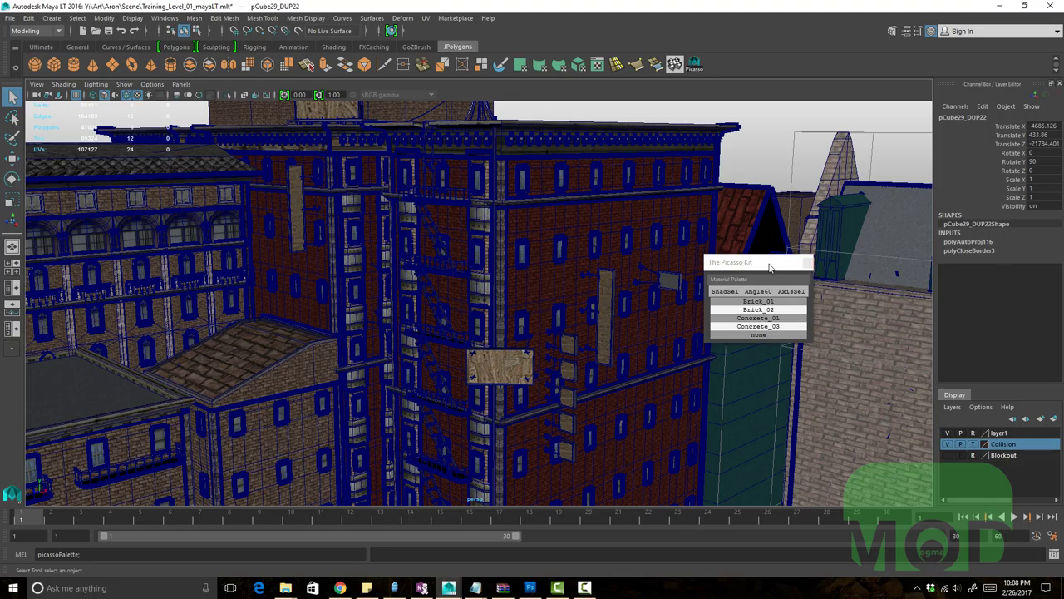
pyautogui.moveTo(770, 266); pyautogui.dragTo(761, 266)
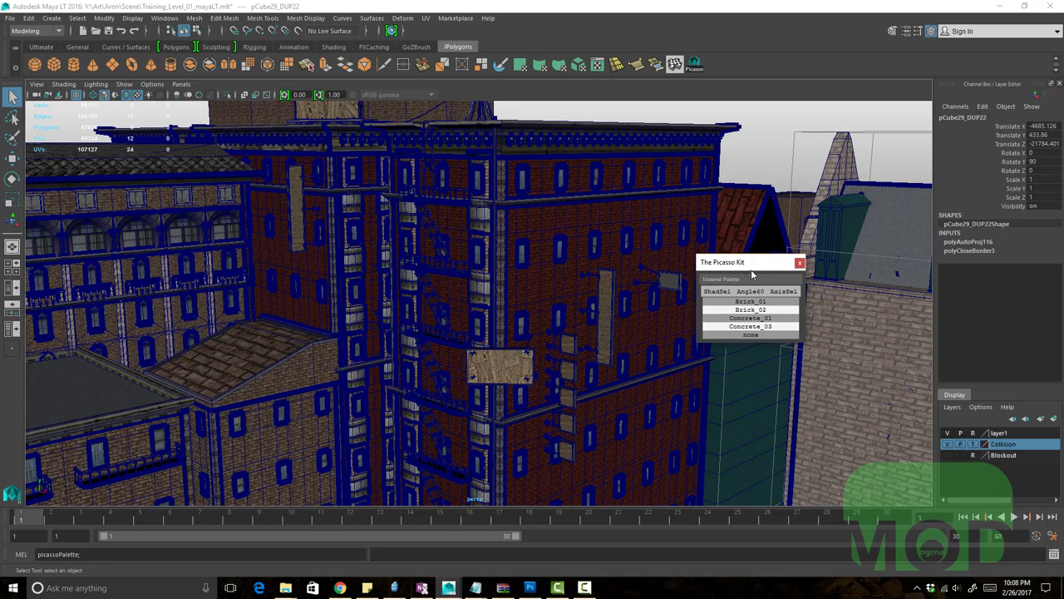
pyautogui.moveTo(755, 268); pyautogui.dragTo(685, 270)
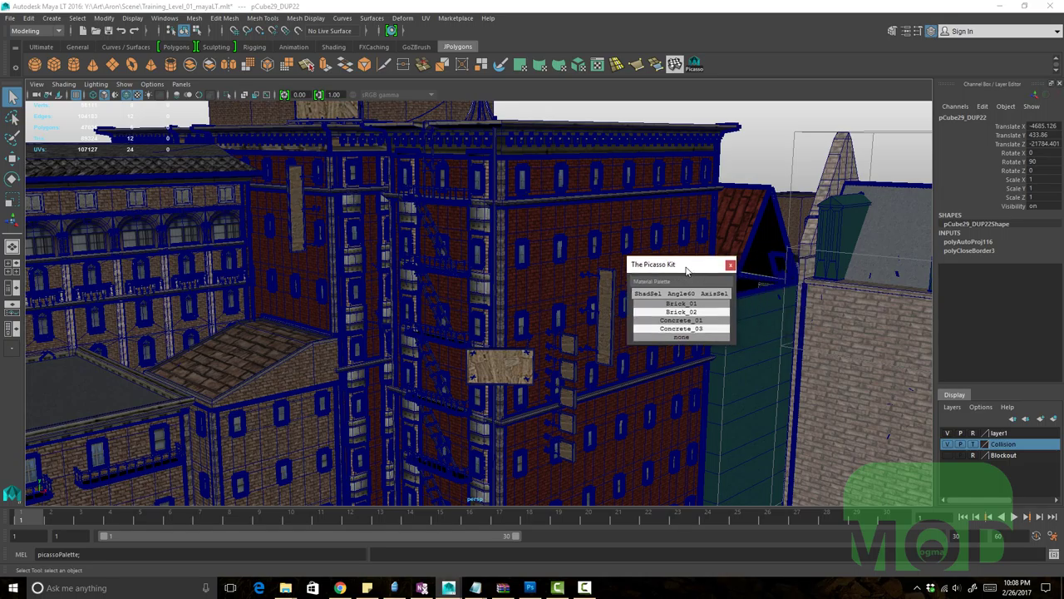